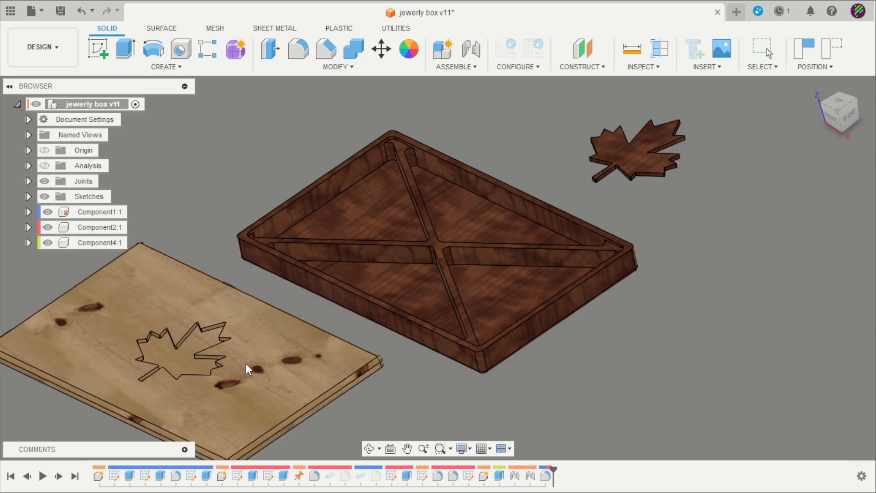
scroll(622, 344, "down", 3)
scroll(559, 384, "up", 2)
middle_click_drag(559, 384, 603, 361, "shift")
scroll(592, 359, "up", 3)
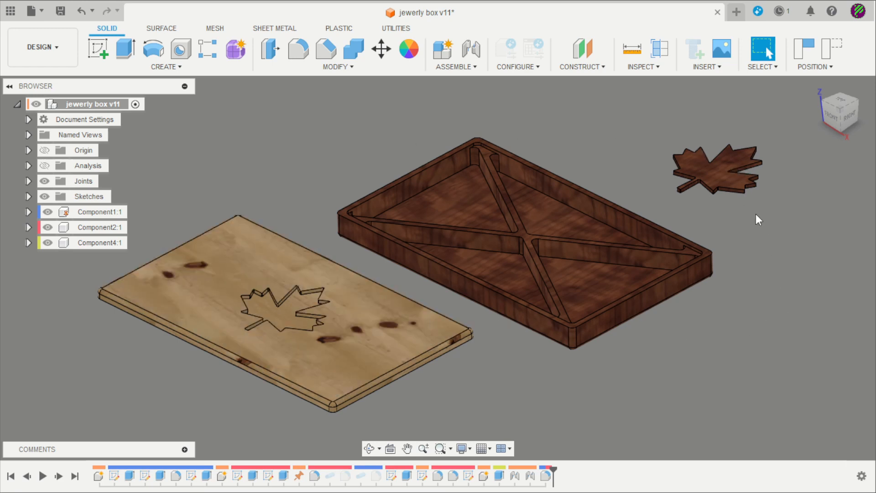
Start a new design and create an activated internal standard component named "bottom".
left_click(737, 12)
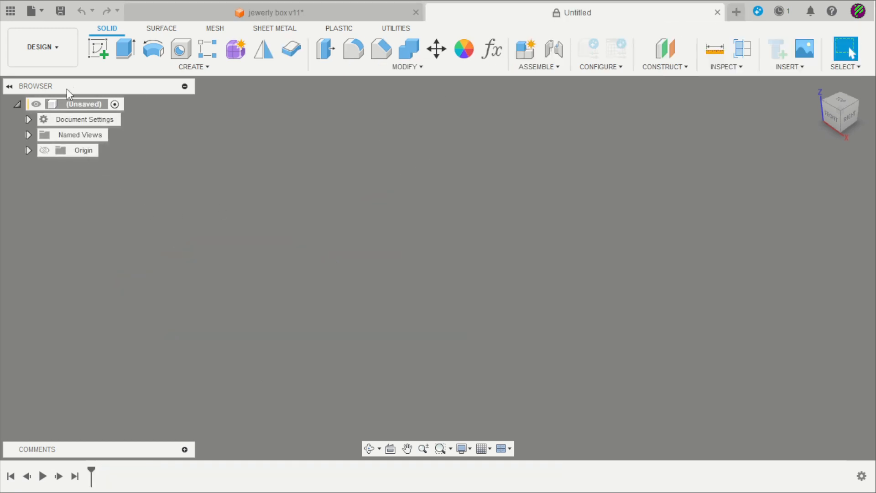
left_click(525, 48)
left_click(736, 229)
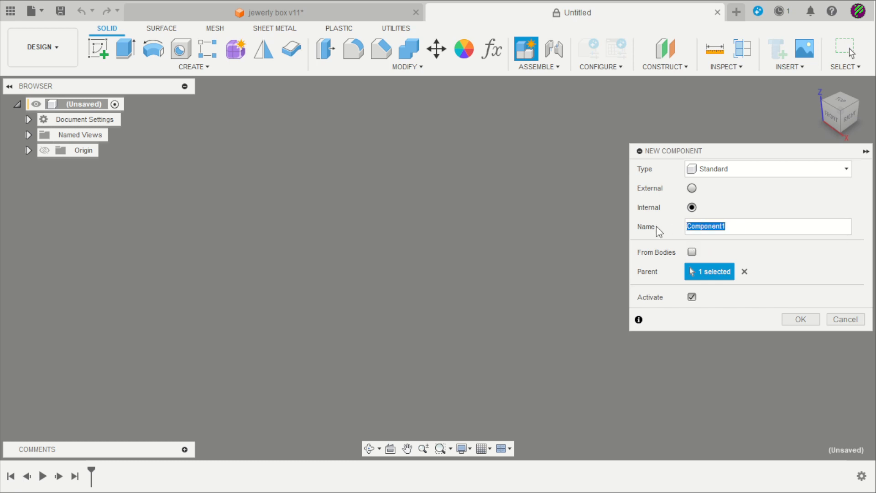
type("bottom")
key("Return")
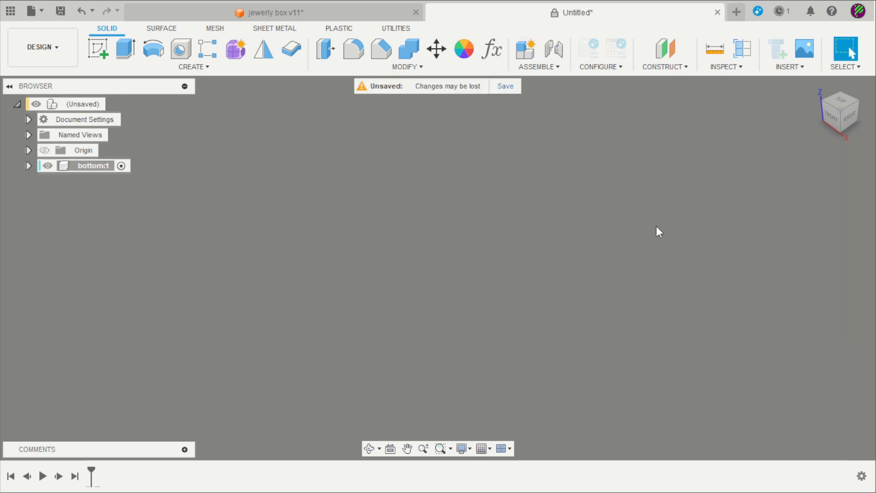
Sketch a 500 mm wide, 300 mm high center rectangle on the horizontal origin plane, centred on the origin.
left_click(100, 46)
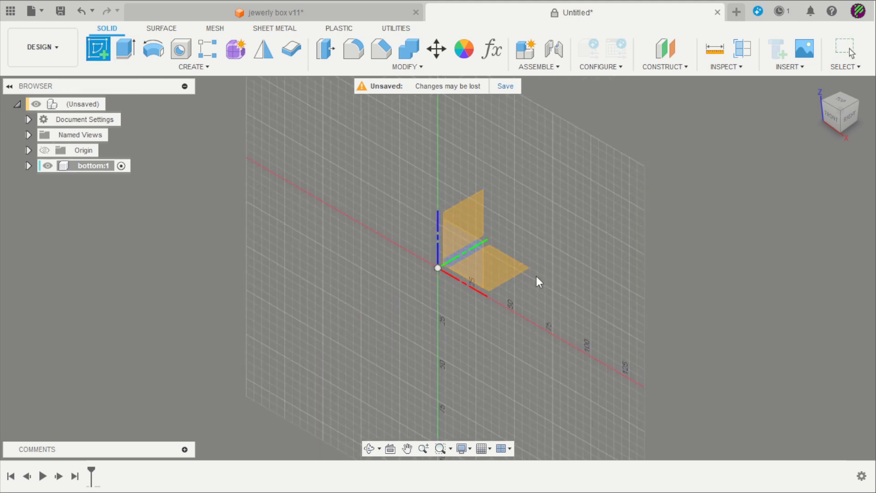
left_click(520, 276)
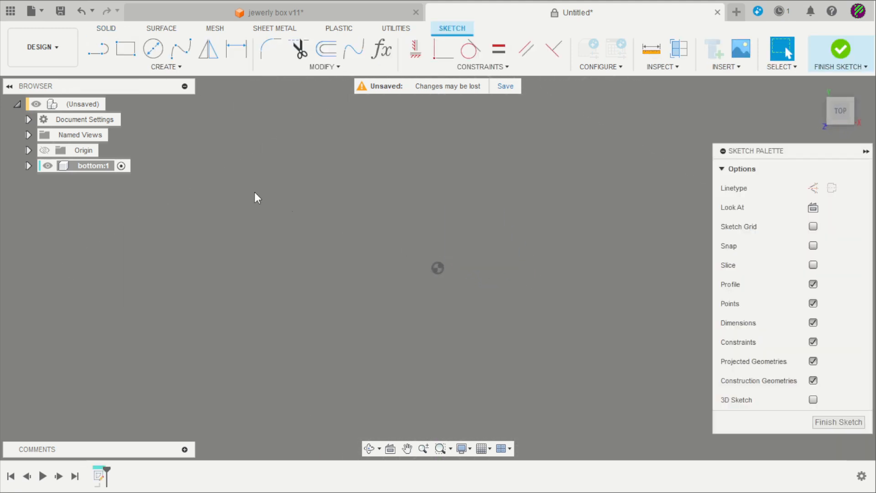
left_click(126, 48)
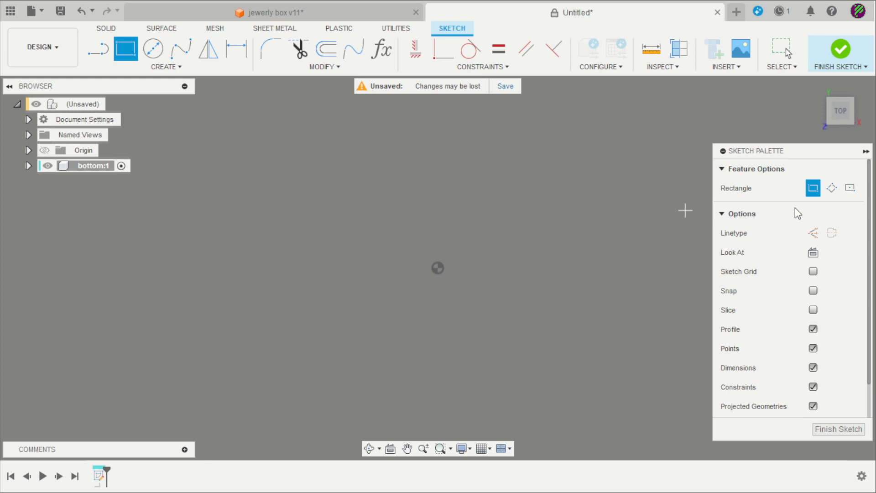
left_click(850, 187)
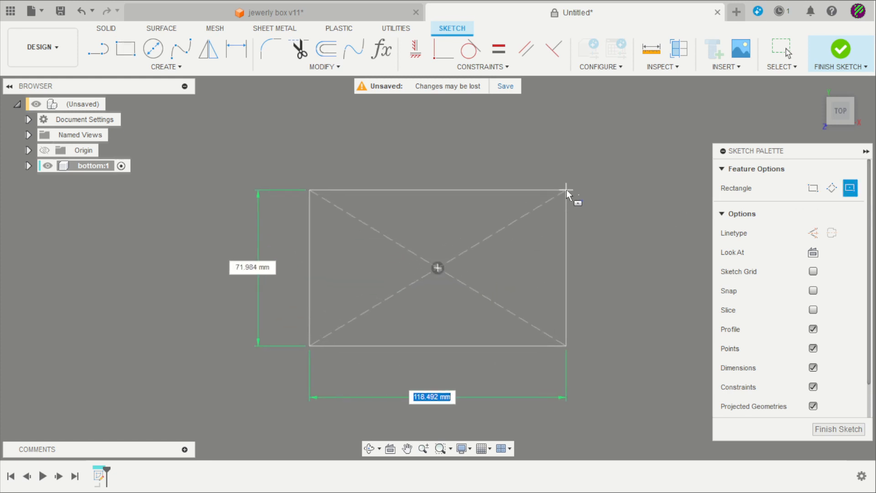
type("500")
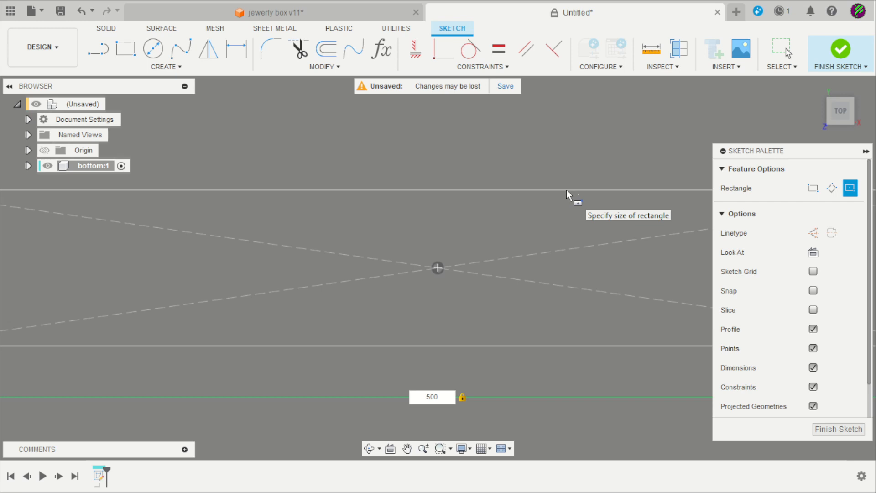
key("Tab")
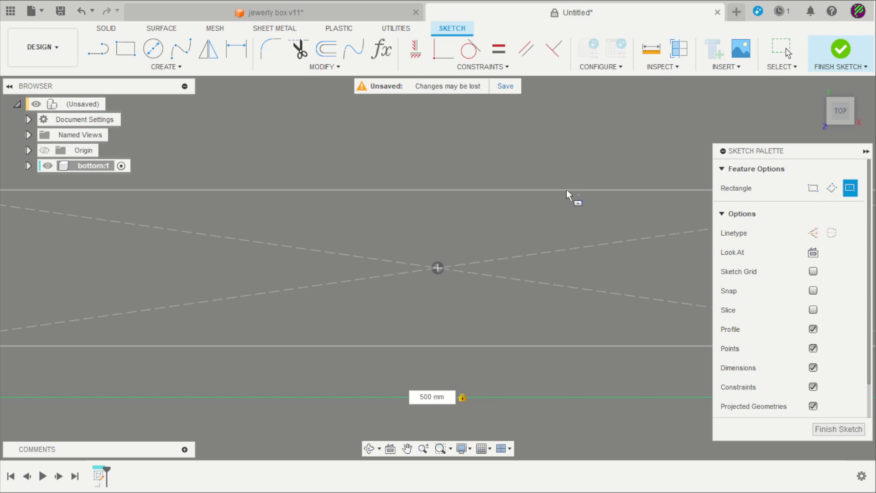
type("300")
key("Return")
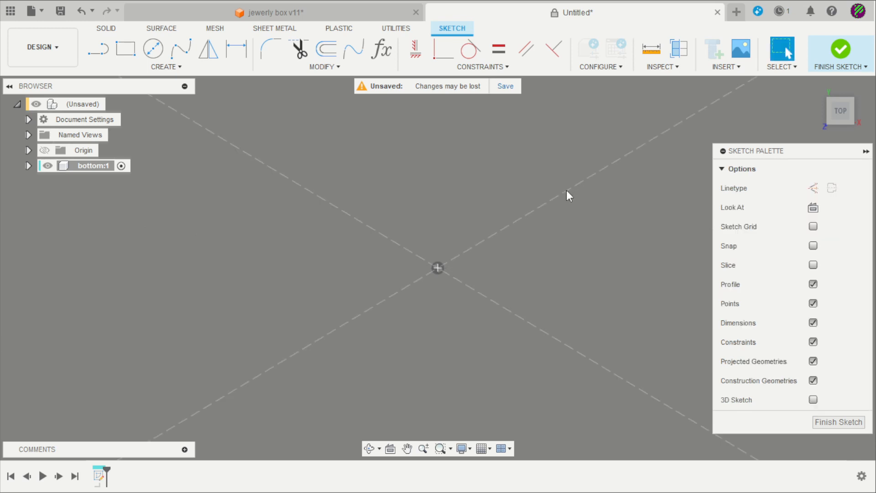
Finish the sketch and extrude the rectangle 40 mm upward as a new body.
scroll(358, 256, "down", 6)
scroll(623, 226, "up", 4)
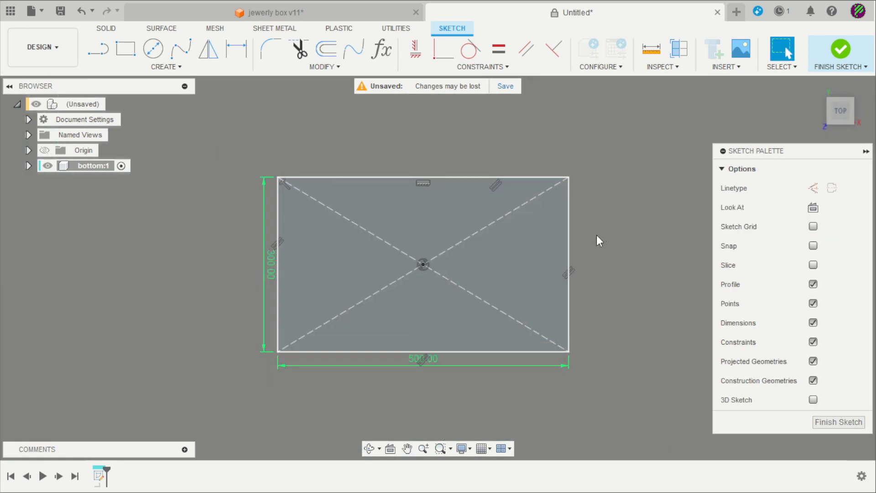
middle_click_drag(596, 234, 613, 137, "shift")
left_click(840, 50)
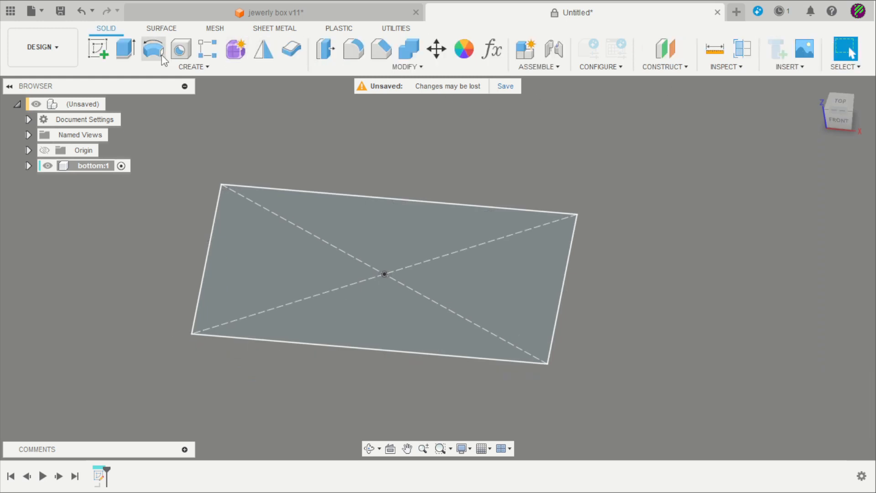
left_click(130, 52)
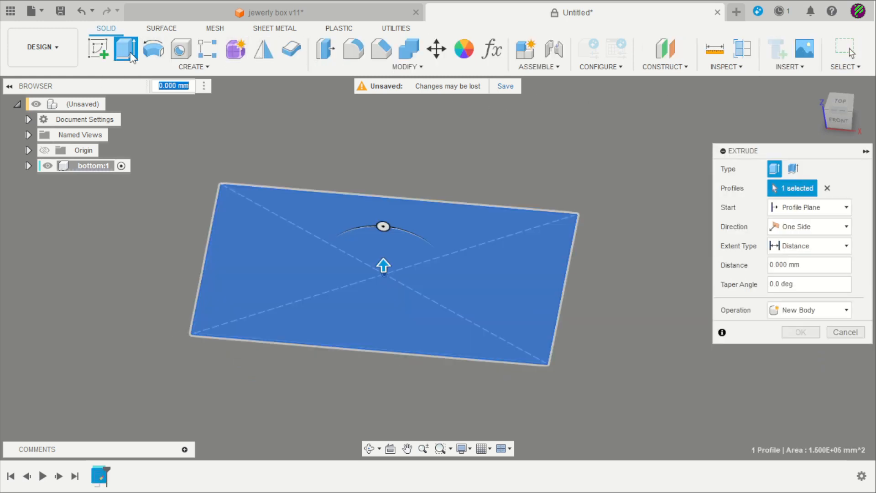
type("40")
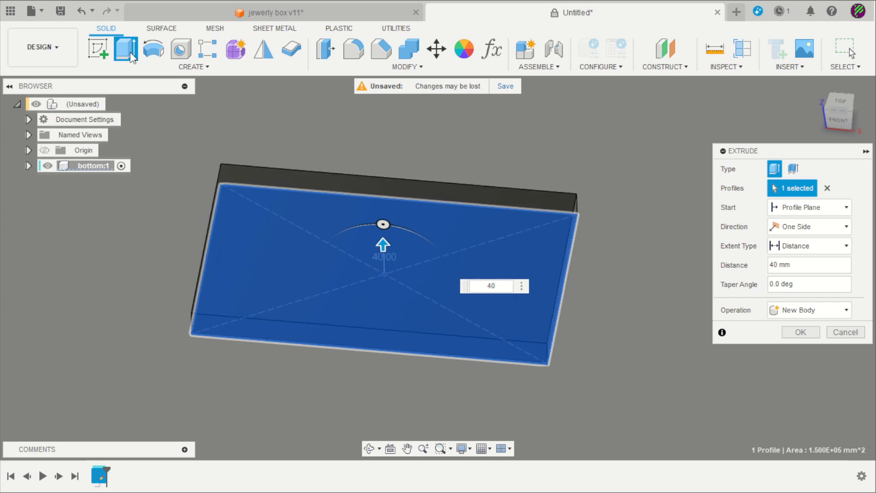
key("Return")
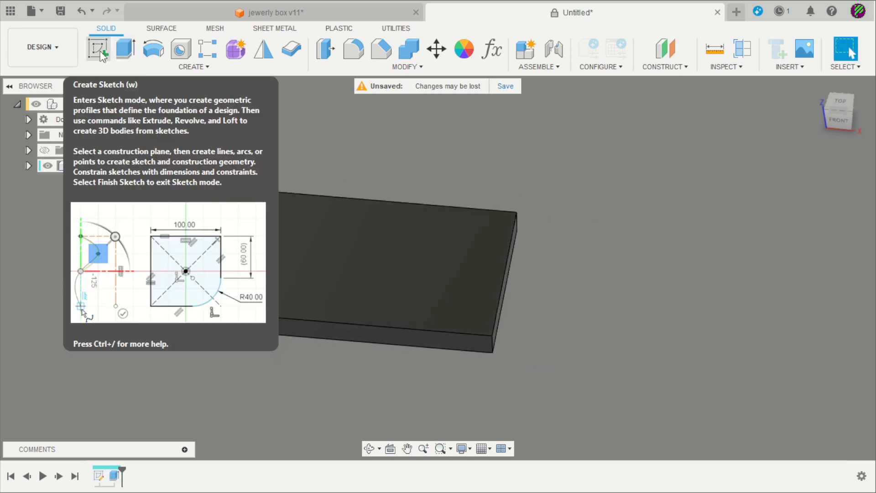
Start a sketch on the block's top face and draw a smaller center rectangle around the origin, inside the face outline.
left_click(99, 51)
left_click(286, 249)
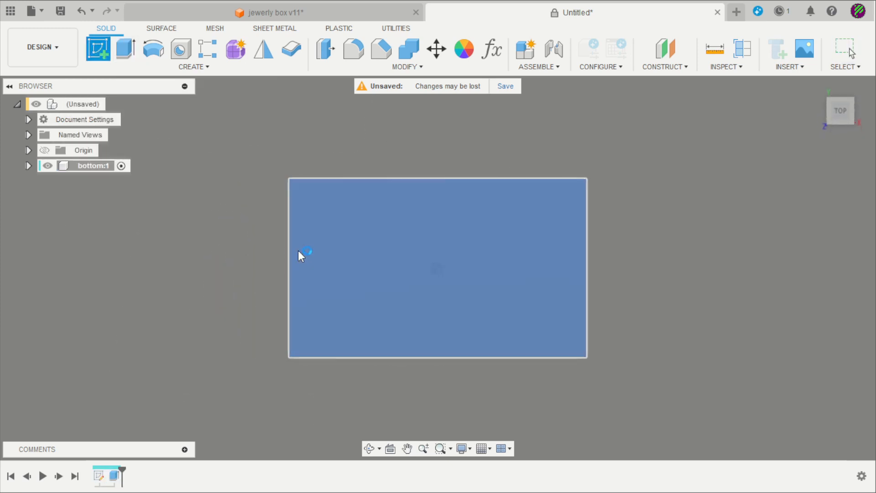
key("r")
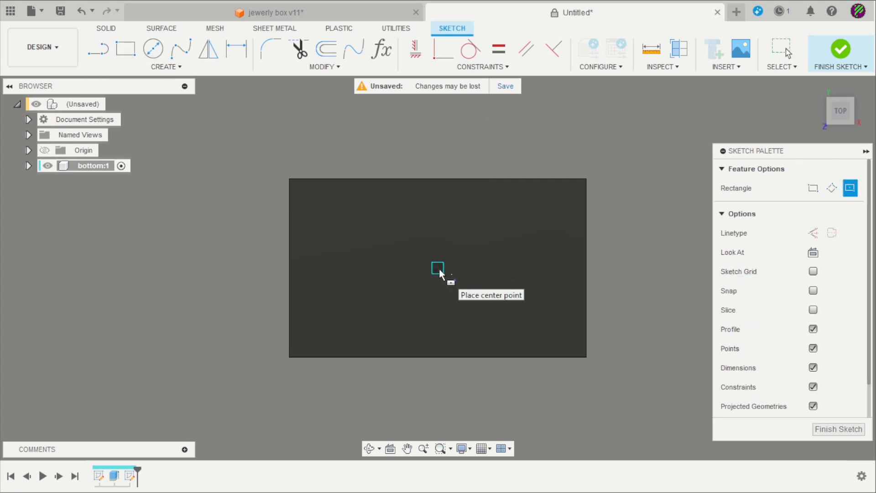
left_click(437, 267)
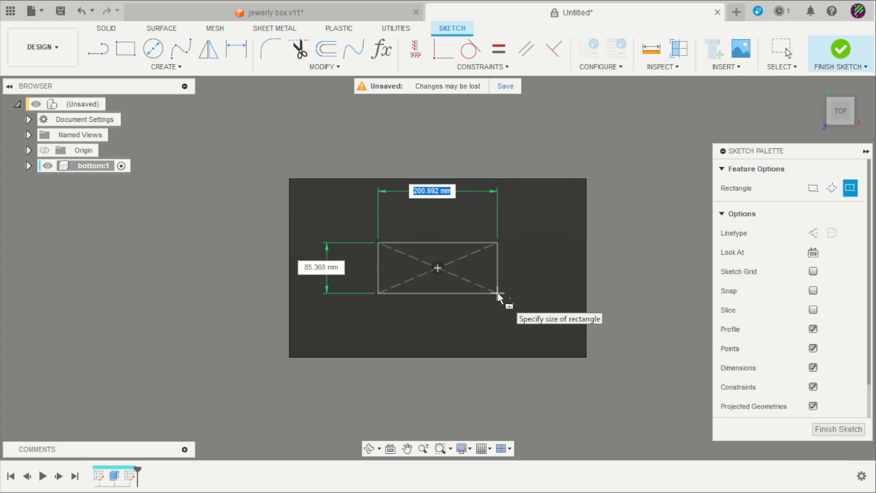
left_click(564, 343)
Project the outline of the block's top face into the sketch with the projection link kept.
left_click(180, 67)
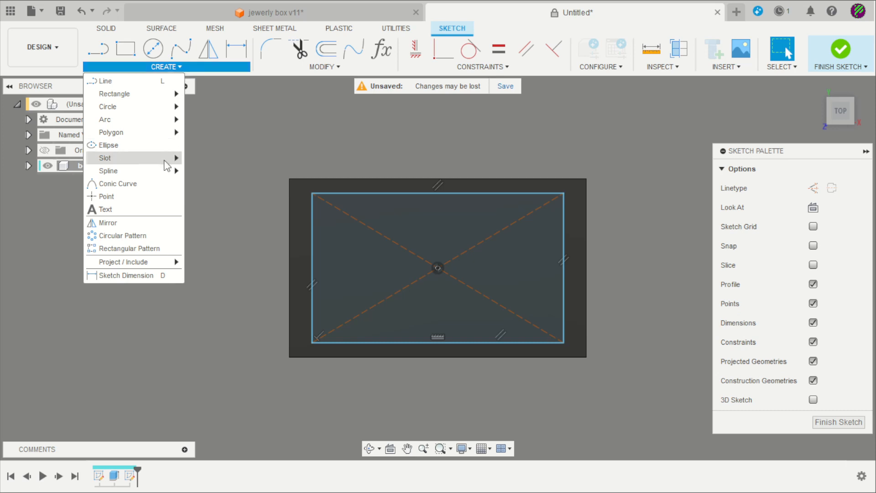
mouse_move(147, 265)
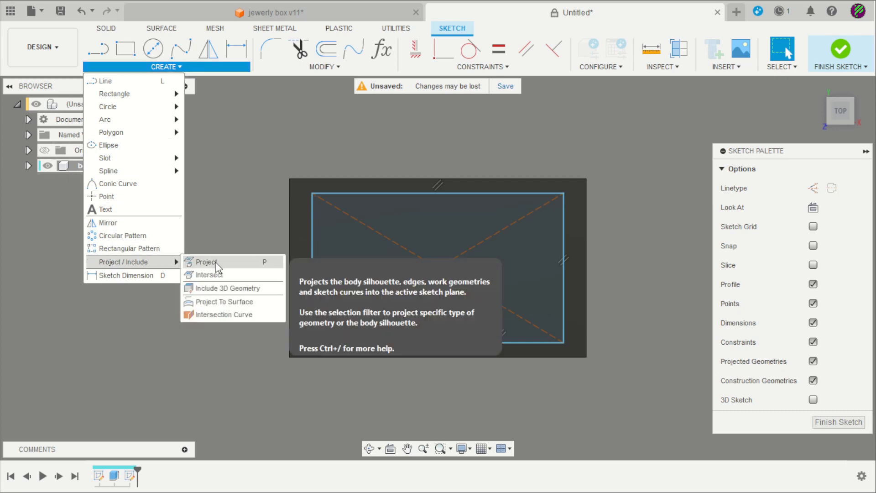
left_click(216, 262)
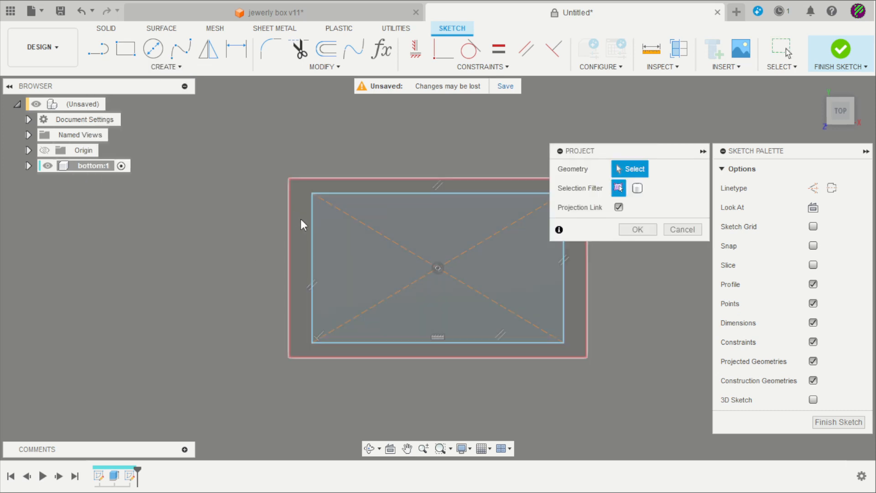
left_click(301, 219)
left_click(640, 232)
Dimension the gap between the right sides of the inner rectangle and the projected outline to 10 mm.
scroll(624, 228, "up", 4)
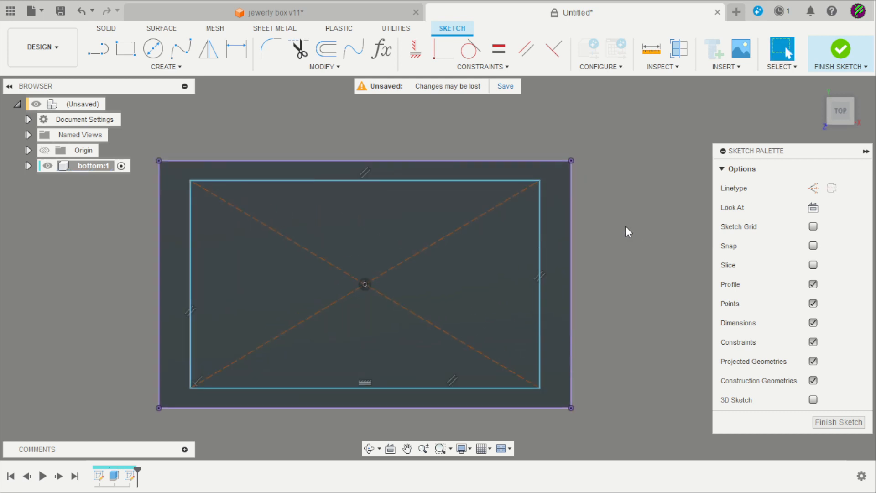
key("d")
left_click(531, 223)
left_click(566, 231)
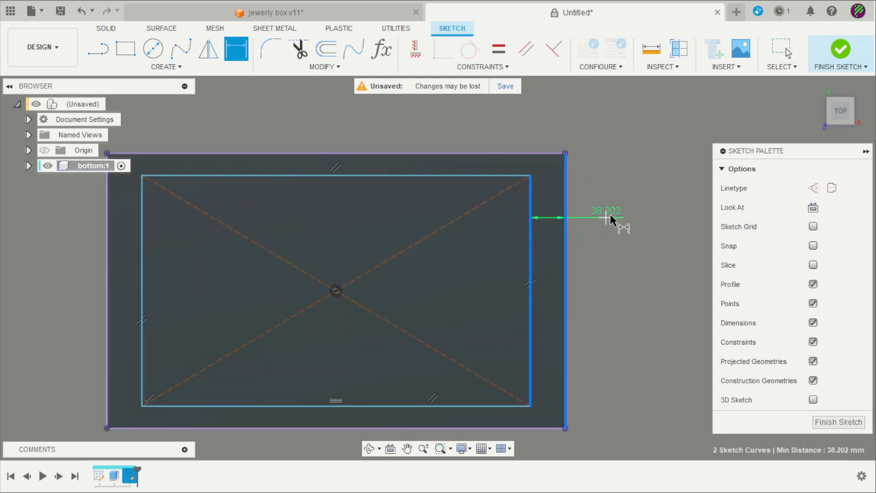
left_click(616, 218)
type("10")
key("Return")
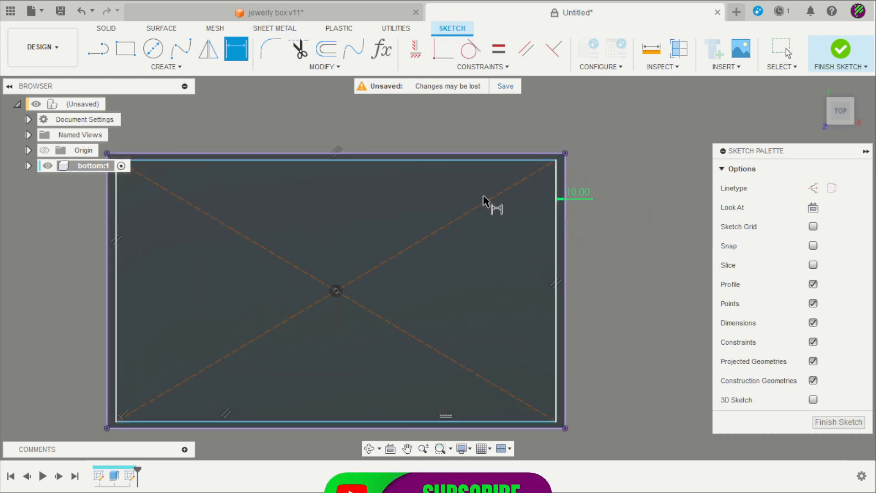
Dimension the gap between the upper sides of the inner rectangle and the projected outline to 10 mm.
left_click(474, 158)
left_click(474, 154)
left_click(475, 117)
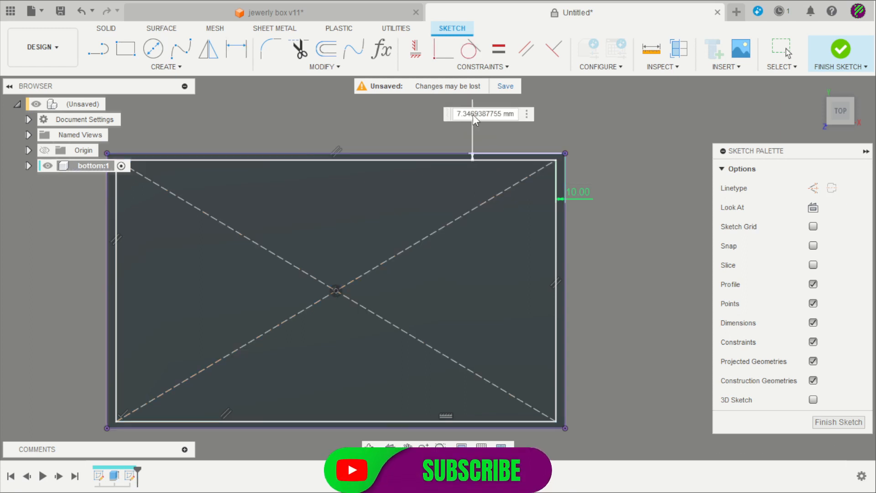
type("10")
key("Return")
scroll(513, 166, "down", 5)
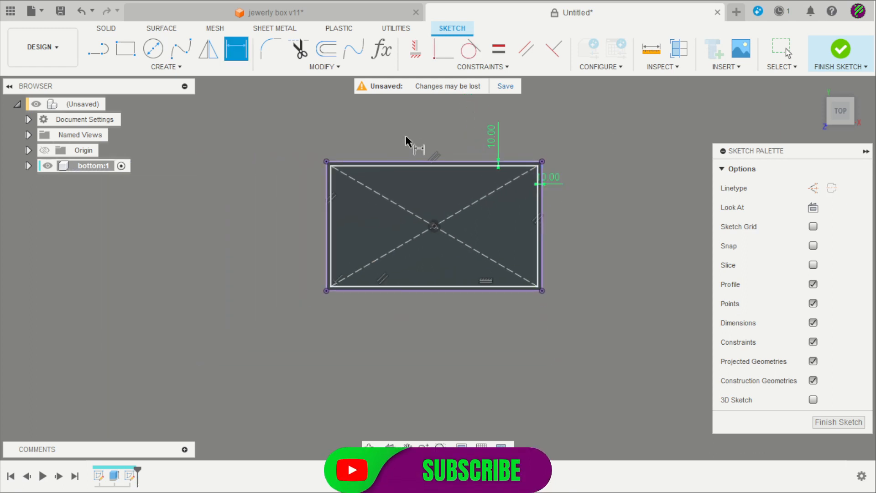
scroll(411, 137, "up", 2)
scroll(445, 143, "up", 2)
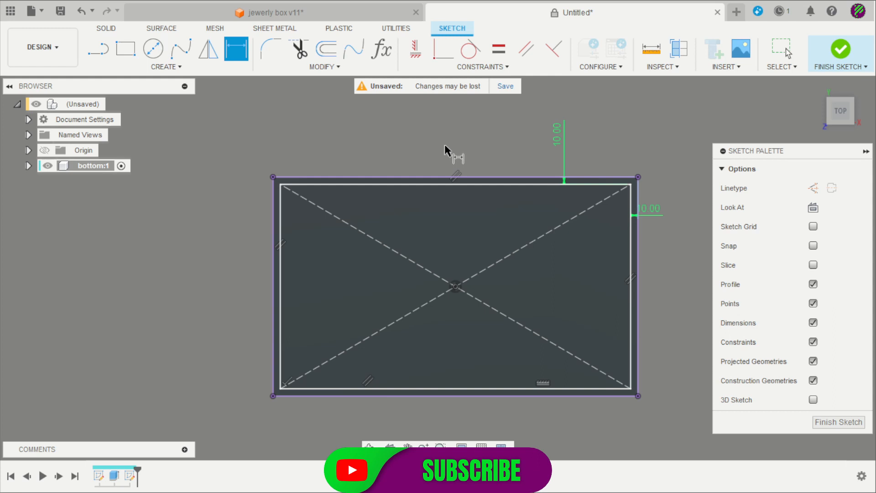
scroll(462, 296, "down", 2)
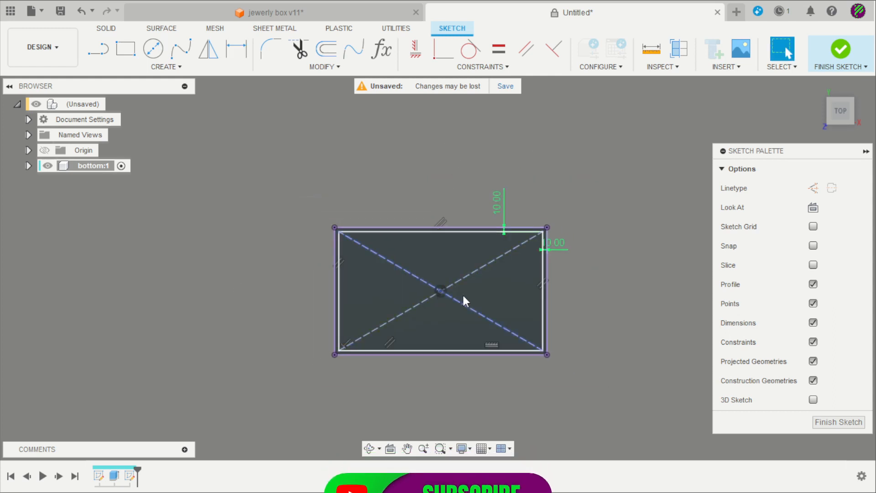
scroll(422, 296, "up", 2)
key("Escape")
Draw a vertical construction line from the rectangle's center down past the lower edge of the box outline.
left_click(111, 51)
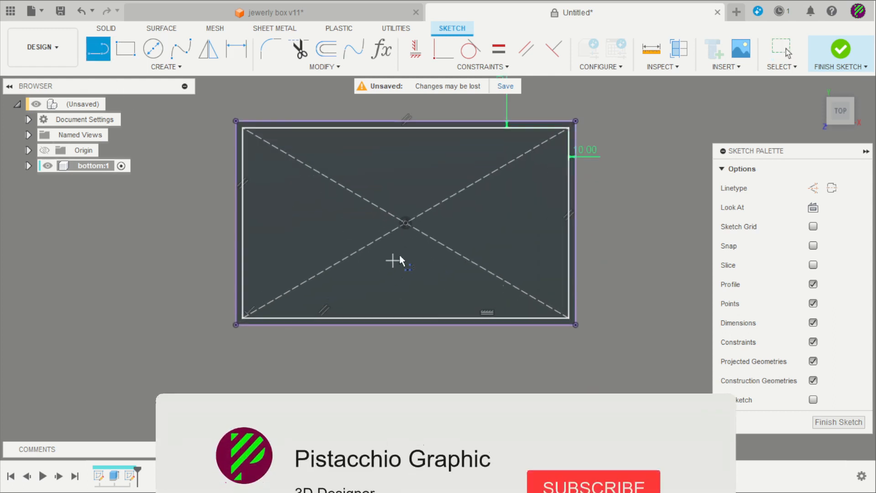
left_click(812, 188)
left_click(405, 224)
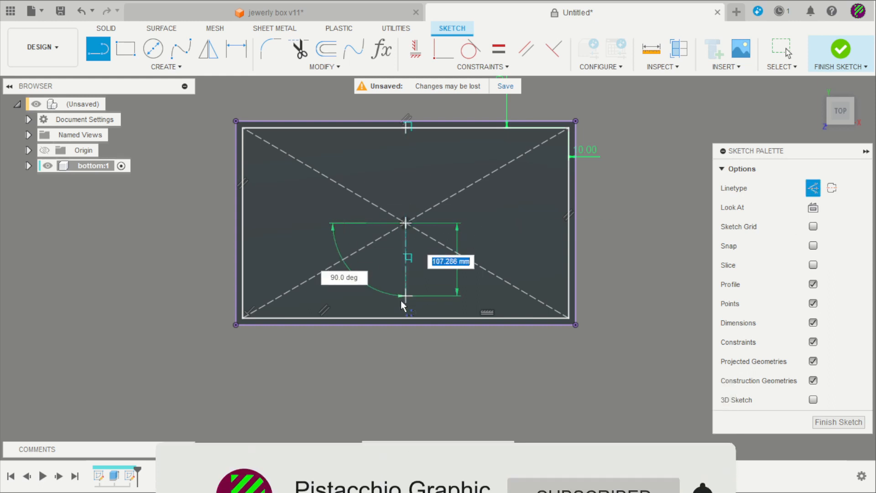
left_click(404, 387)
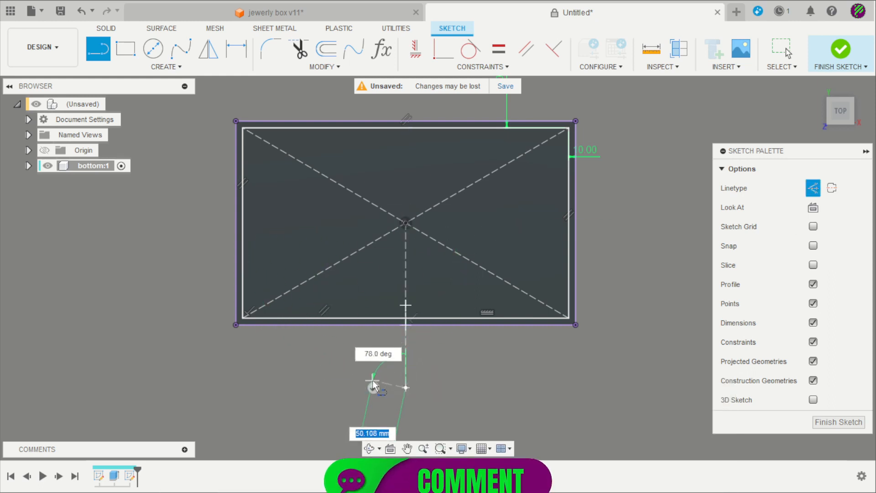
key("Escape")
Draw a horizontal construction line from the rectangle's center out past the right edge of the box outline.
left_click(405, 224)
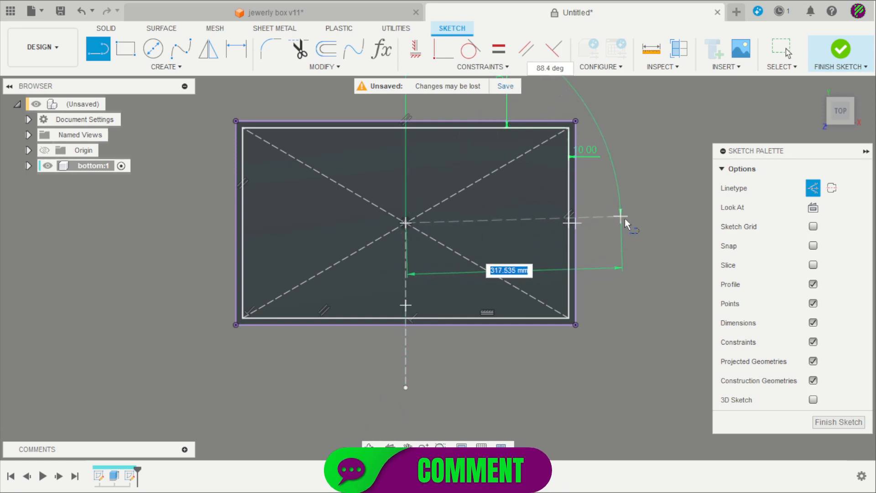
left_click(634, 222)
left_click(635, 254)
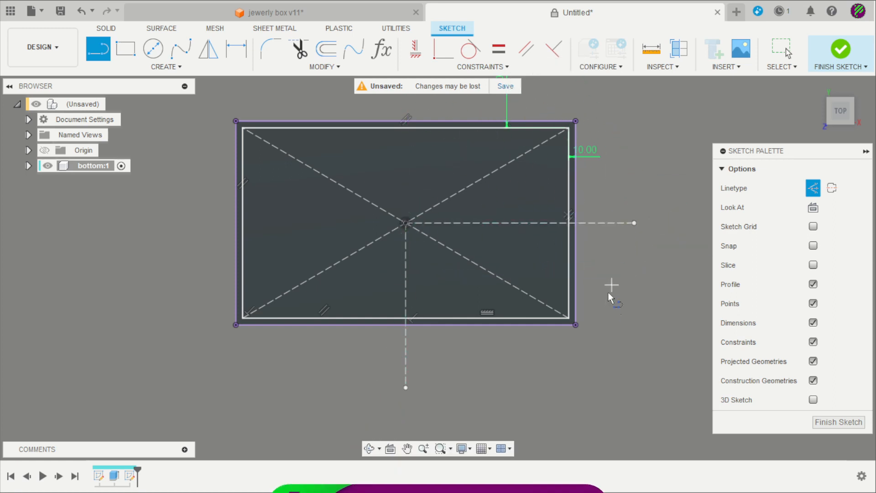
scroll(596, 340, "down", 2)
scroll(614, 214, "up", 1)
key("Escape")
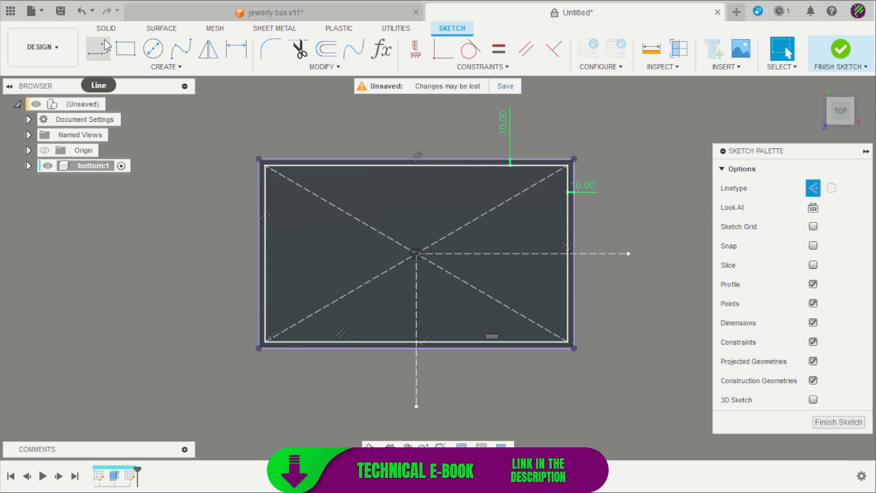
Draw a solid sideways V from the inner rectangle's left side, with legs about 230 mm long meeting just left of center.
left_click(103, 50)
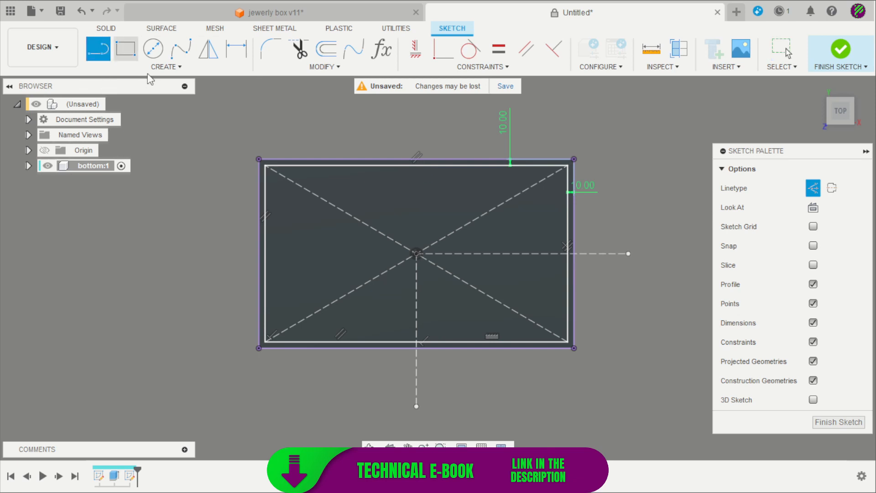
left_click(813, 191)
scroll(269, 197, "up", 4)
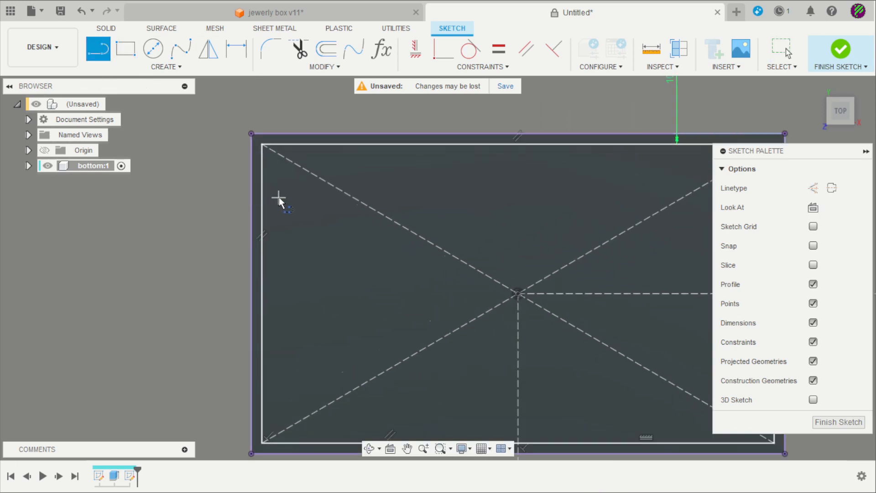
left_click(263, 172)
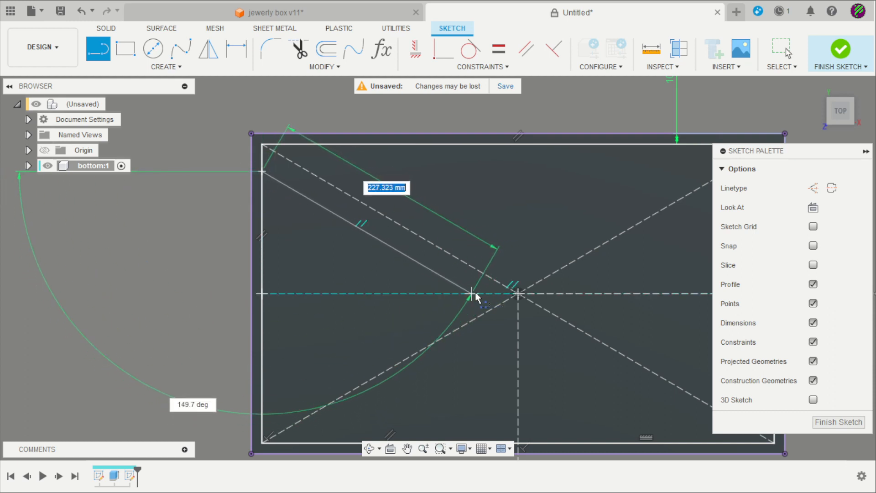
left_click(486, 293)
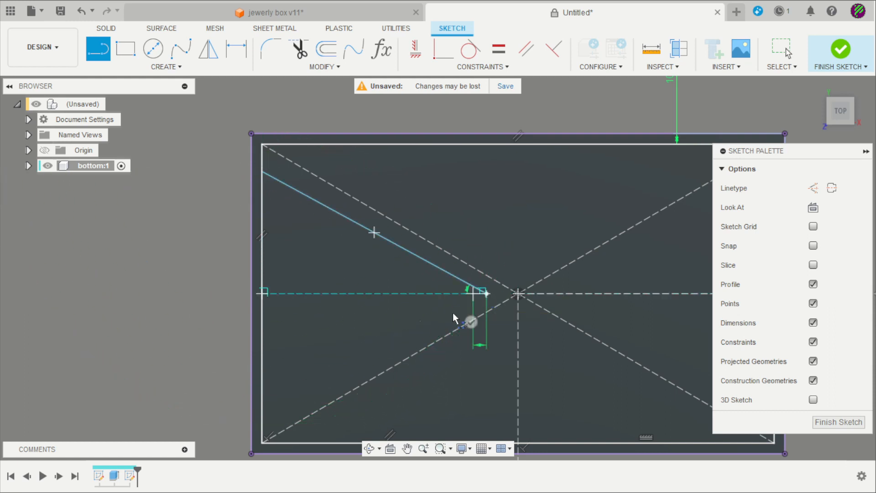
double_click(266, 402)
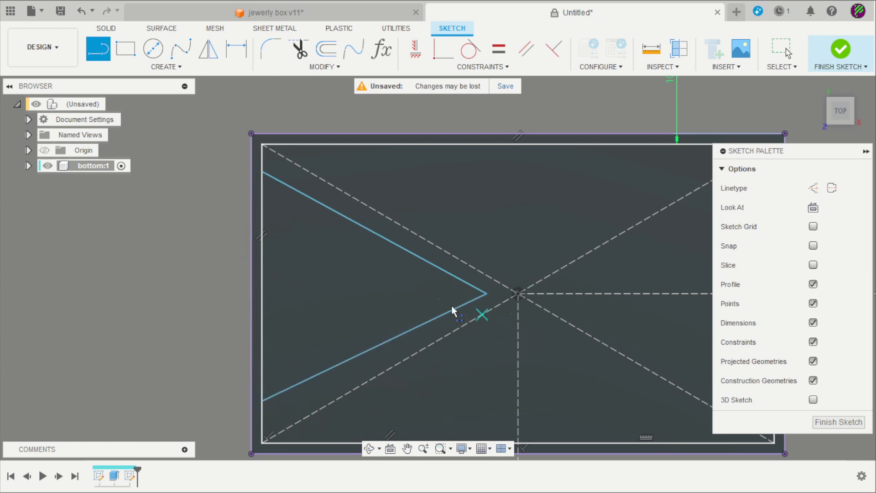
scroll(374, 222, "up", 1)
key("Escape")
Constrain both lines of the left V parallel to their adjacent diagonals of the inner rectangle.
left_click(526, 49)
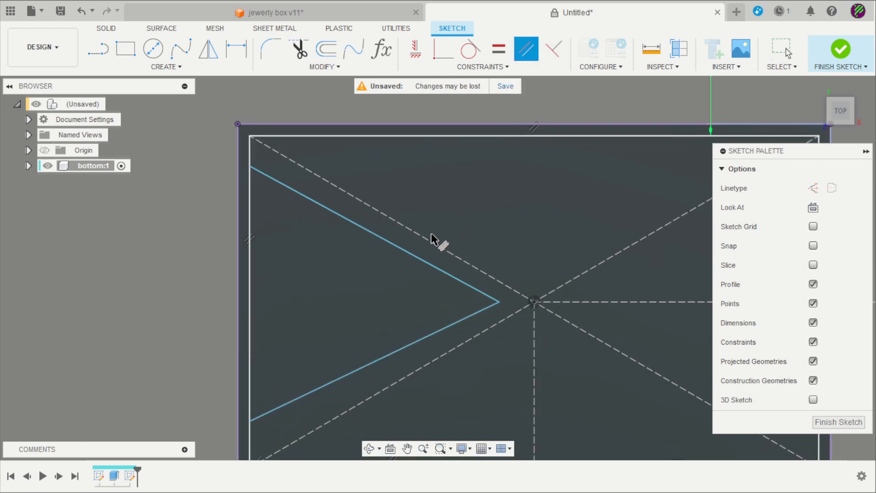
left_click(427, 257)
left_click(433, 249)
scroll(457, 228, "down", 2)
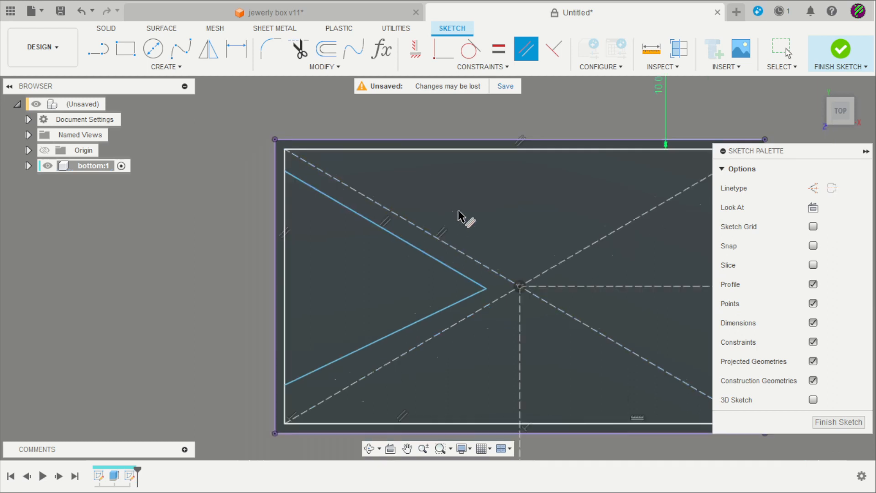
scroll(457, 264, "up", 1)
left_click(448, 288)
left_click(456, 311)
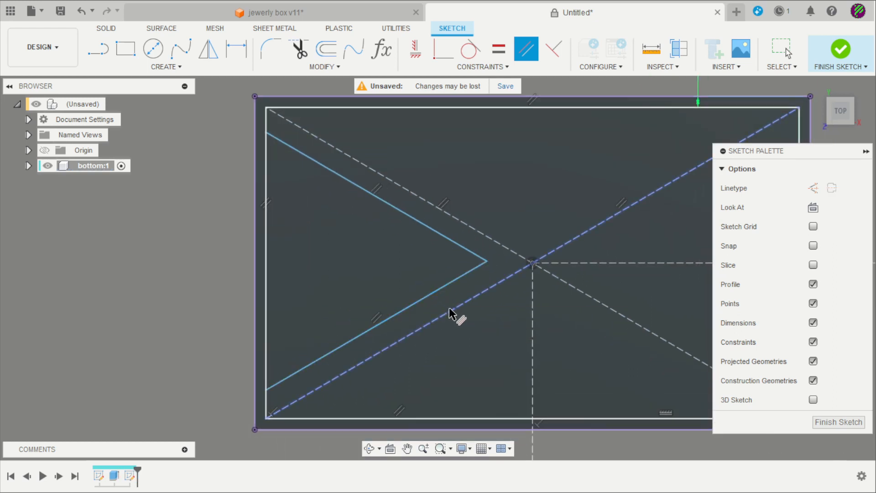
scroll(557, 221, "down", 2)
scroll(559, 218, "up", 1)
key("Escape")
Draw a V from the inner rectangle's upper side, with legs about 210 mm long meeting above the center point.
left_click(108, 47)
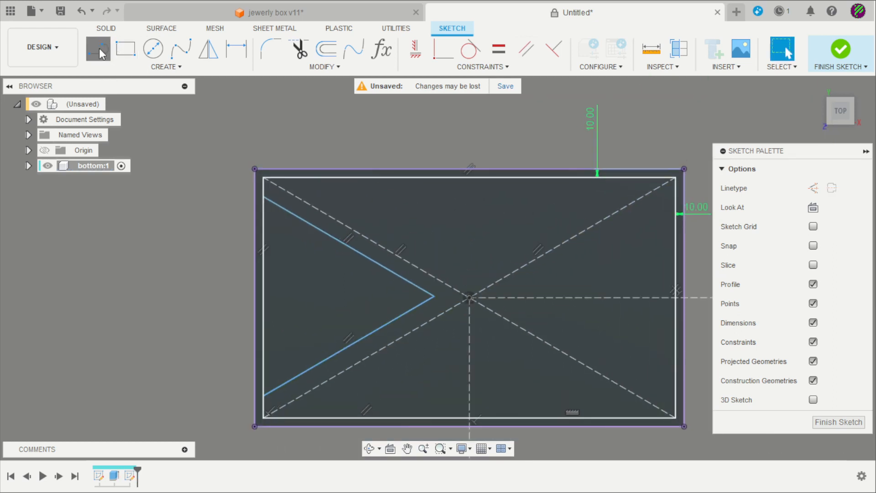
left_click(300, 177)
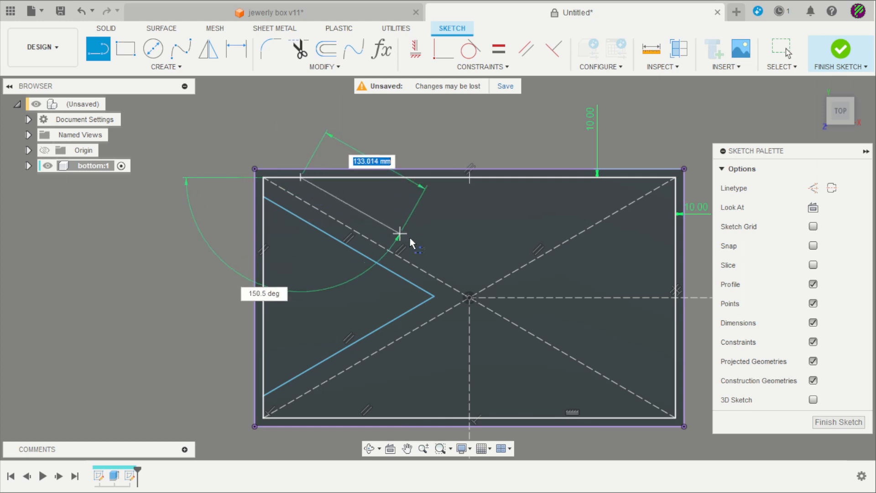
left_click(469, 254)
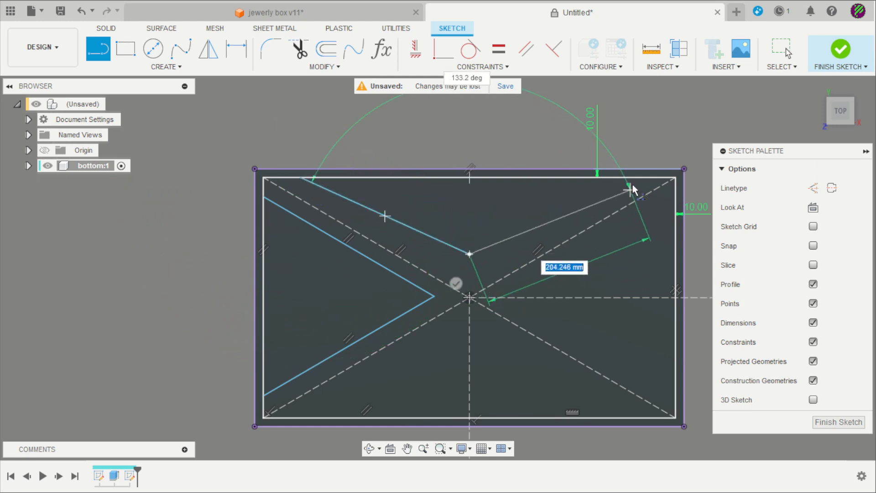
left_click(636, 177)
key("Escape")
Constrain both lines of the upper V parallel to their adjacent diagonals of the inner rectangle.
left_click(526, 49)
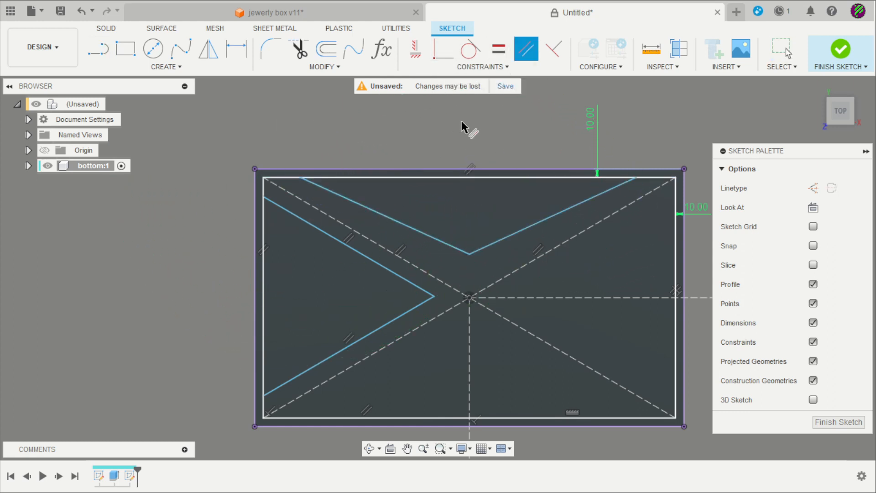
left_click(396, 224)
left_click(392, 253)
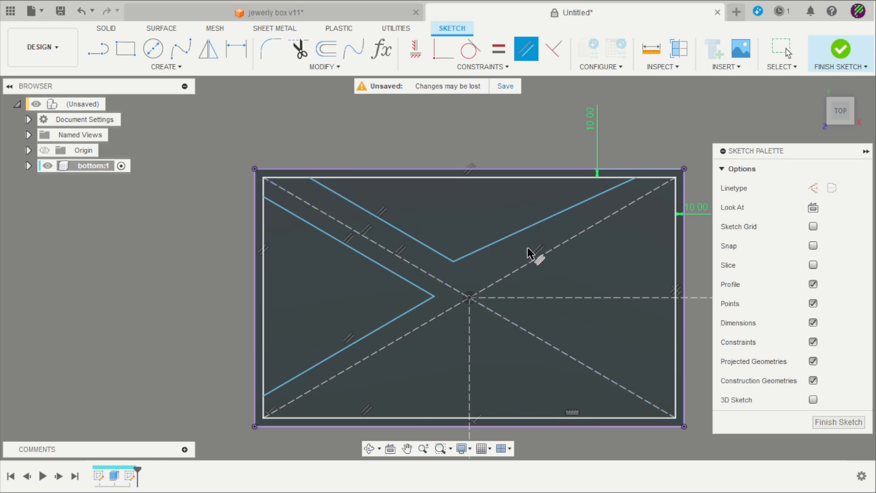
left_click(533, 230)
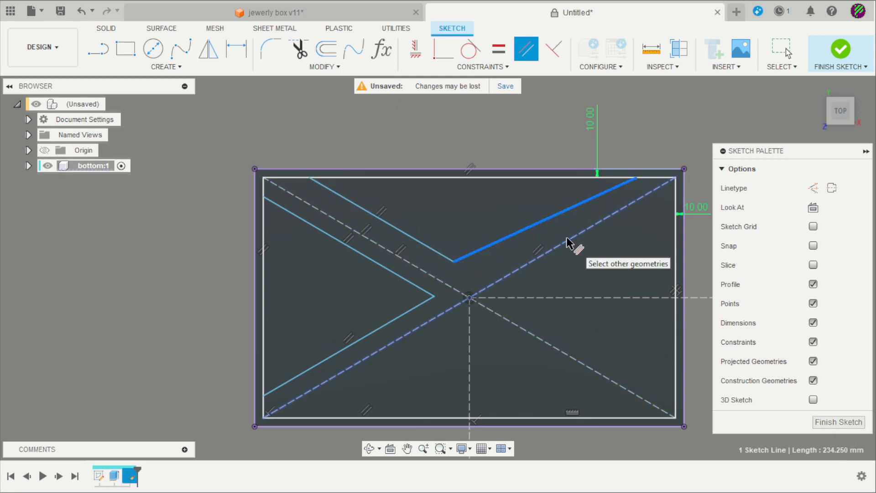
left_click(567, 238)
key("Escape")
Dimension the gap between the left V's upper line and its adjacent diagonal to 5 mm.
scroll(286, 277, "up", 3)
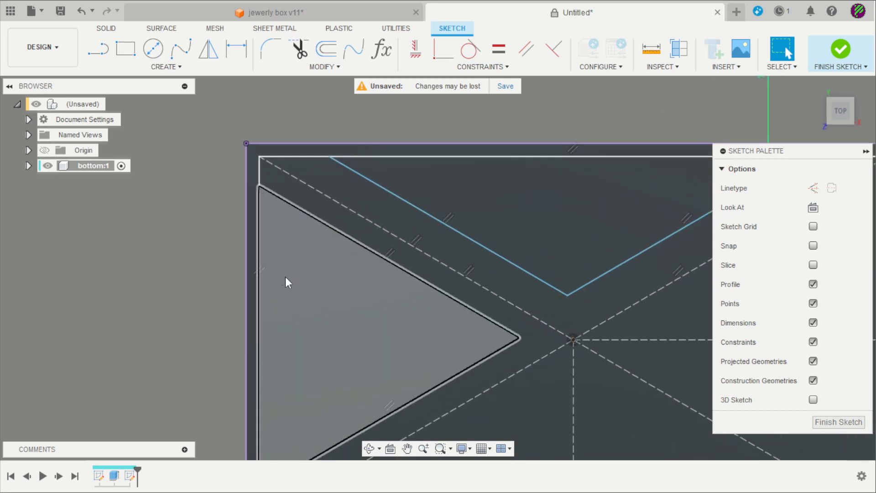
scroll(315, 286, "up", 2)
key("d")
left_click(453, 276)
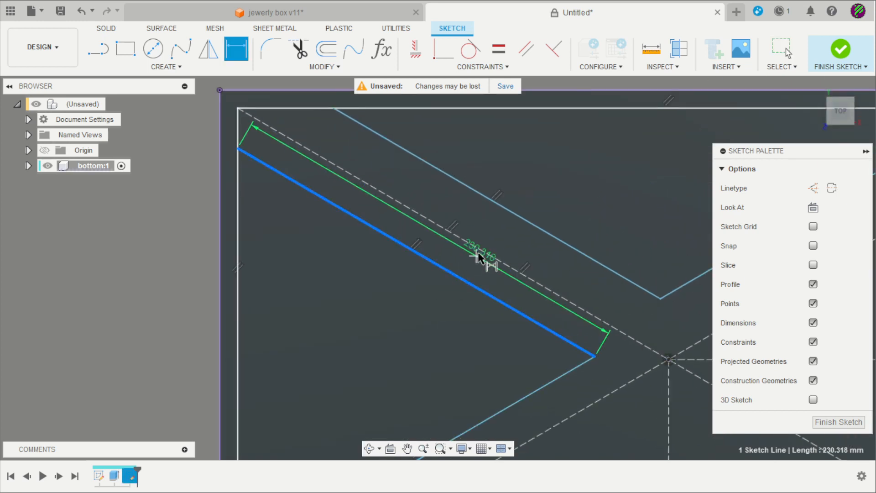
left_click(478, 252)
left_click(473, 270)
type("5")
key("Return")
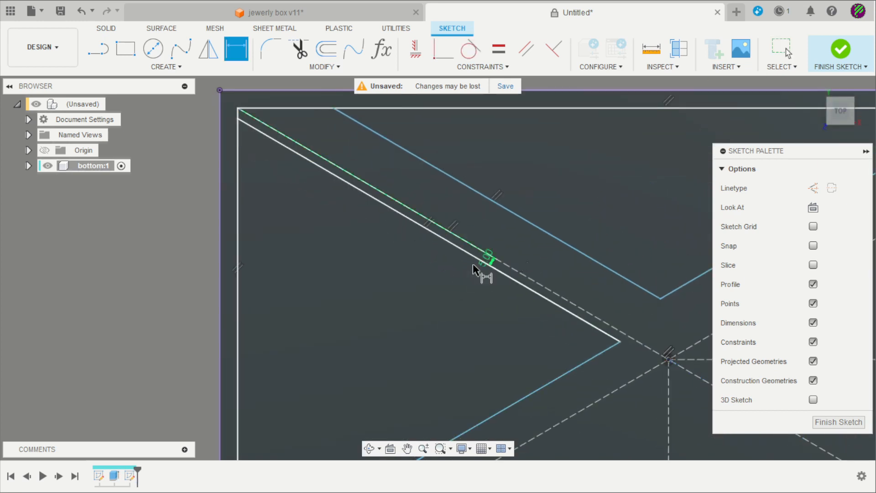
Dimension the gap between the upper V's left line and its adjacent diagonal to 5 mm.
left_click(532, 227)
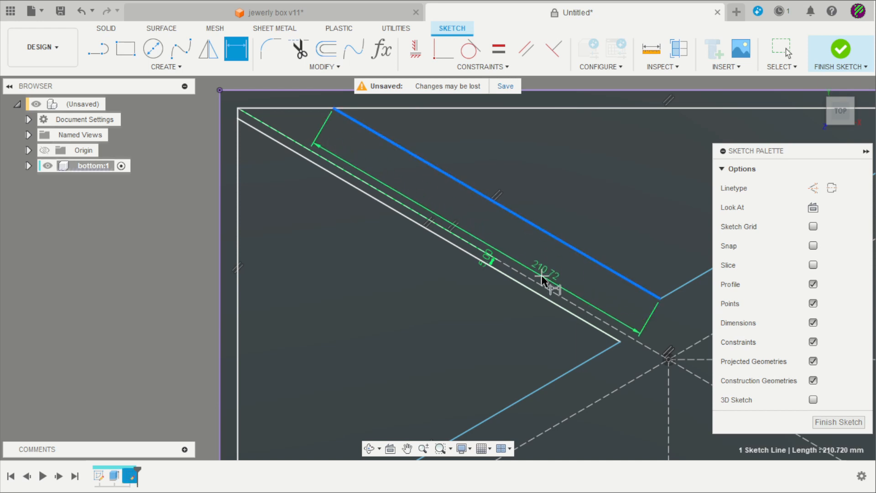
left_click(551, 288)
left_click(552, 268)
type("5")
key("Return")
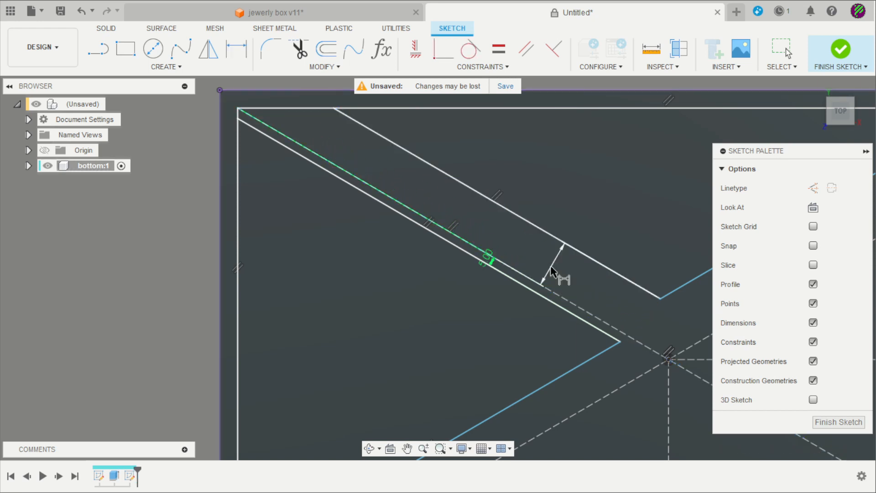
Dimension the gap between the left V's lower line and its adjacent diagonal to 5 mm.
scroll(557, 279, "down", 5)
scroll(567, 352, "up", 5)
scroll(560, 323, "up", 1)
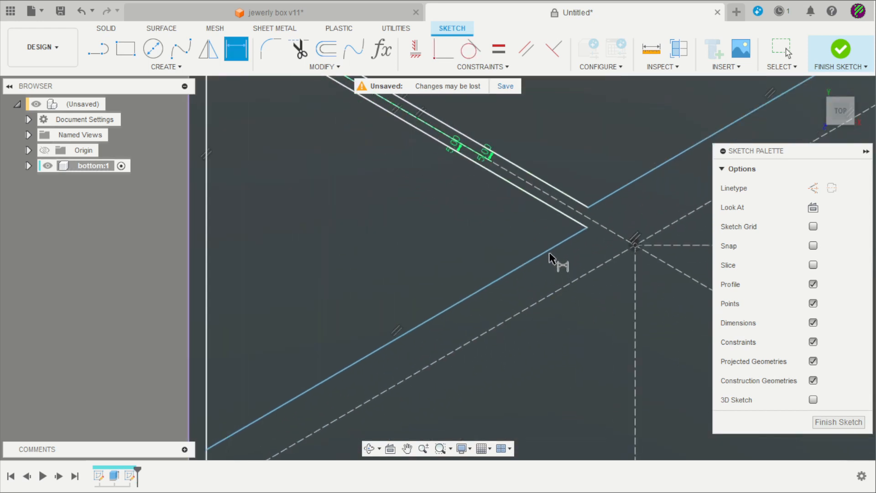
left_click(549, 250)
left_click(568, 283)
left_click(495, 264)
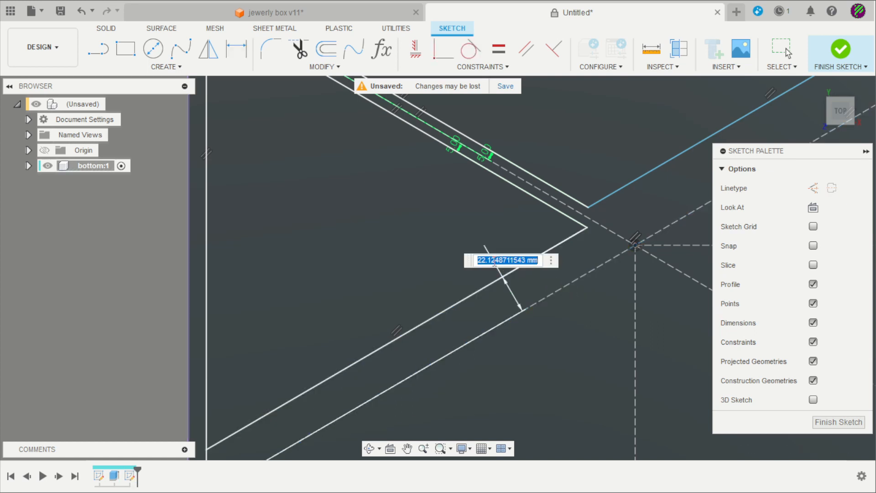
type("5")
key("Return")
Dimension the gap between the upper V's right line and its adjacent diagonal to 5 mm.
scroll(508, 284, "down", 3)
scroll(598, 219, "up", 3)
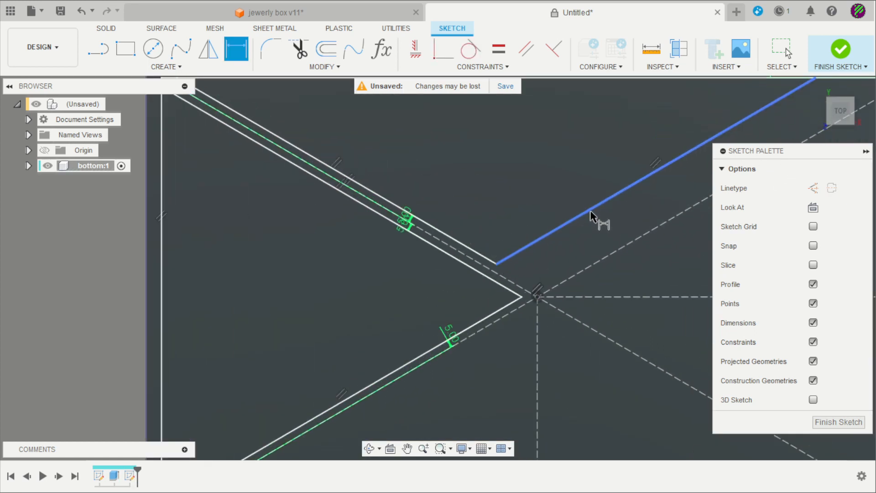
left_click(602, 256)
left_click(611, 200)
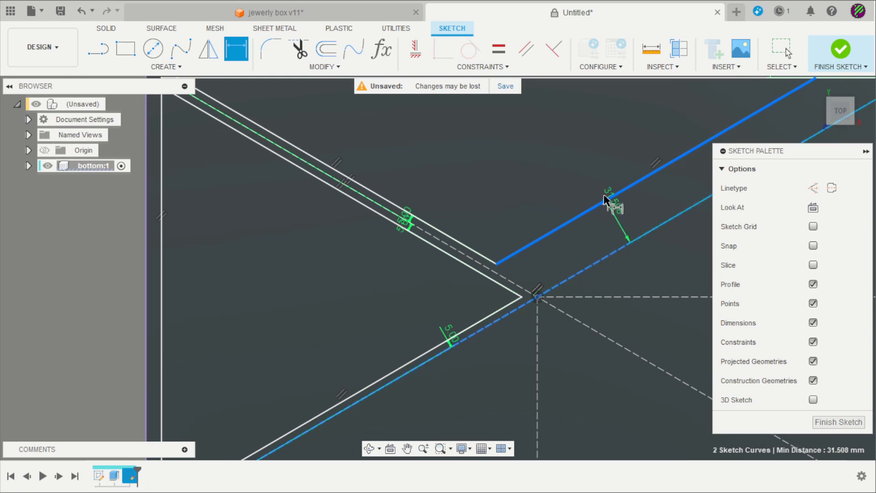
left_click(594, 172)
type("5")
key("Return")
scroll(381, 254, "down", 5)
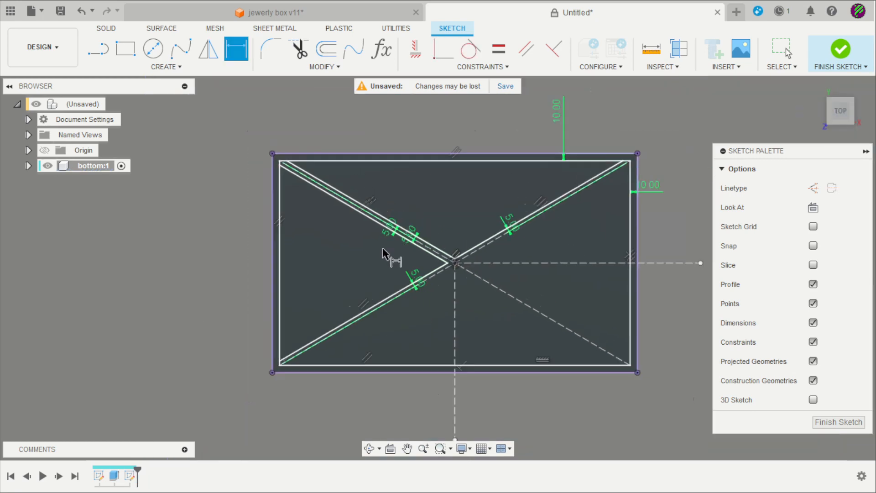
key("Escape")
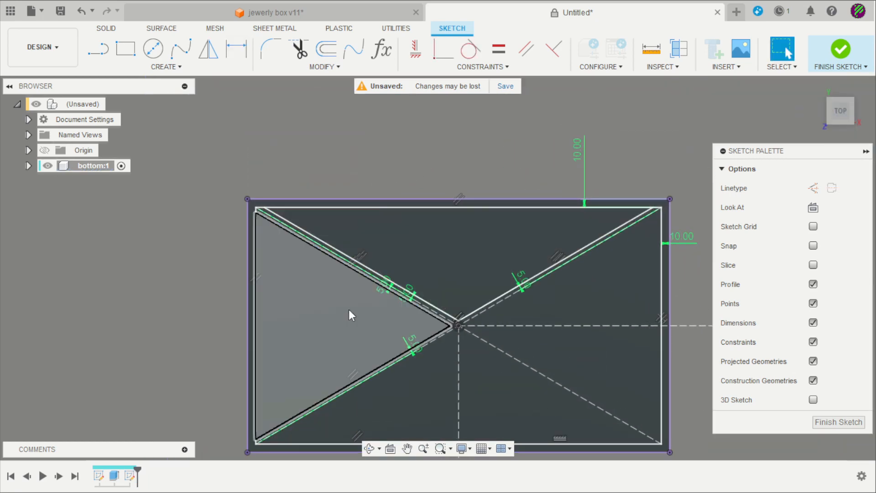
scroll(412, 235, "down", 2)
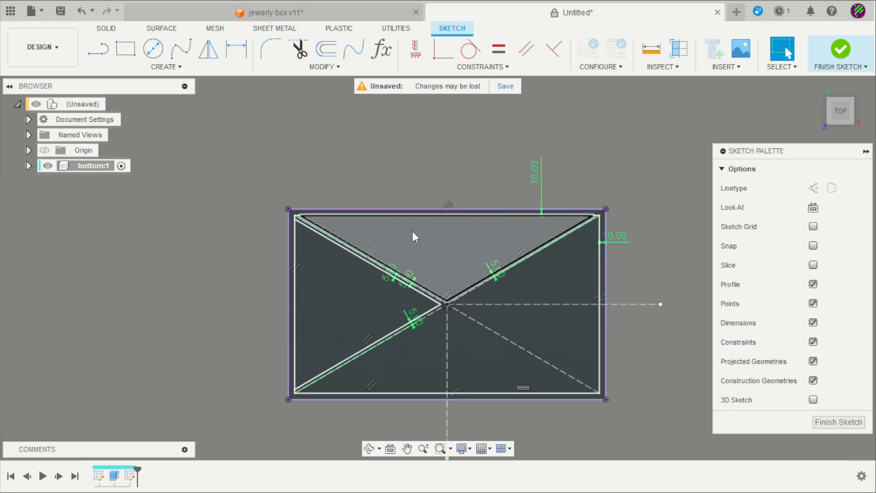
scroll(393, 351, "up", 2)
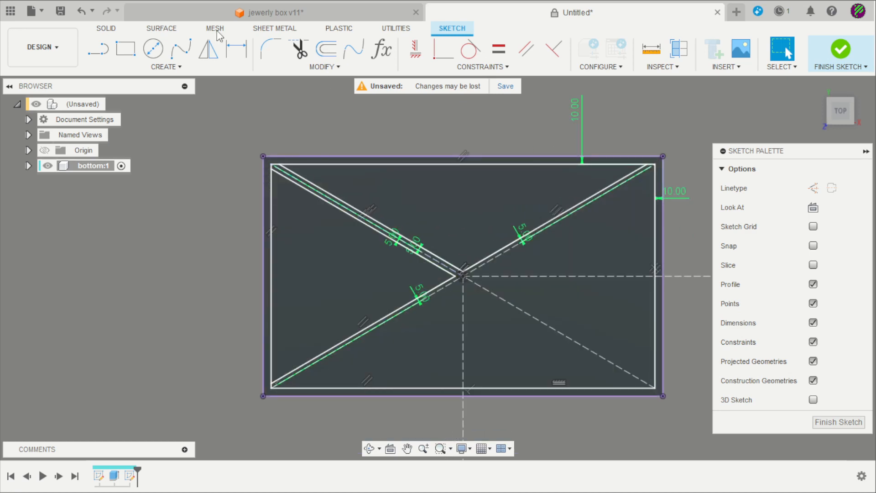
Mirror the two lines of the upper V across the horizontal construction line.
left_click(210, 49)
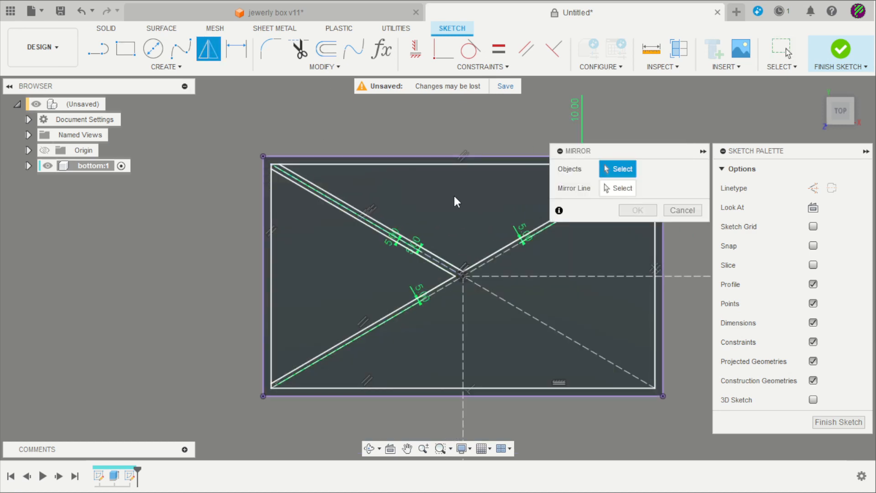
scroll(481, 219, "up", 2)
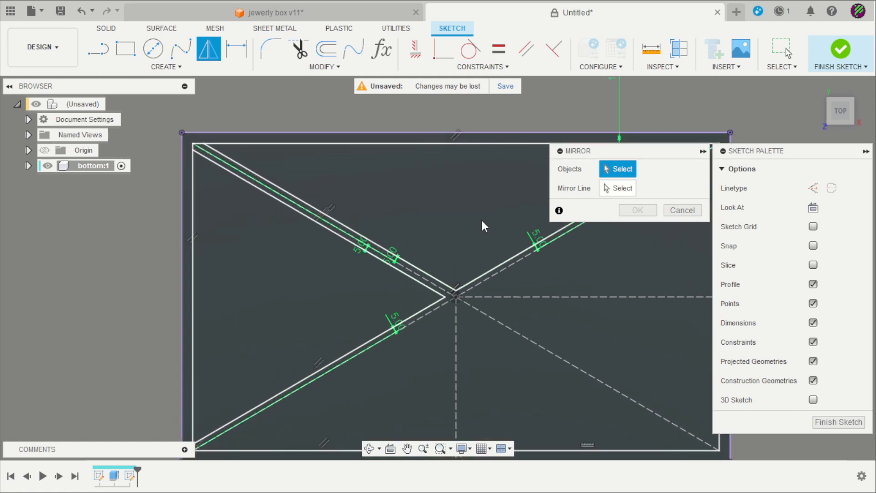
left_click(423, 266)
left_click(499, 268)
left_click(620, 191)
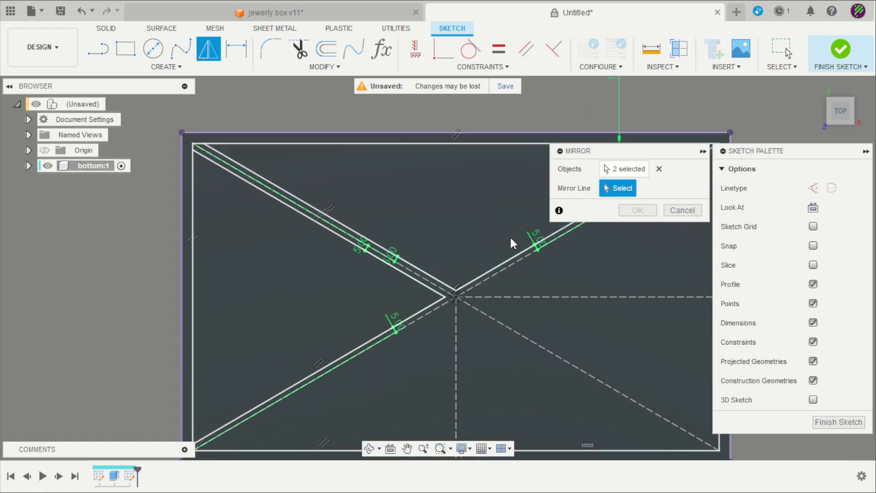
scroll(595, 271, "down", 1)
left_click(598, 275)
scroll(525, 232, "down", 2)
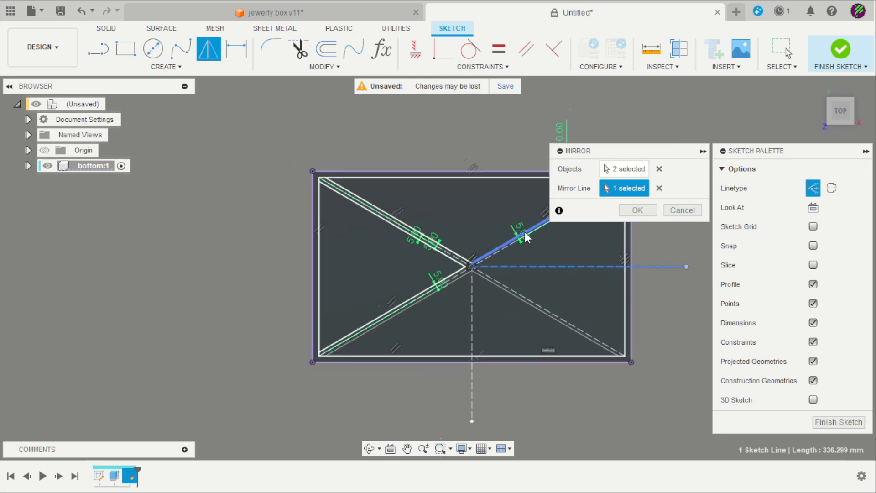
scroll(547, 229, "up", 2)
left_click(636, 210)
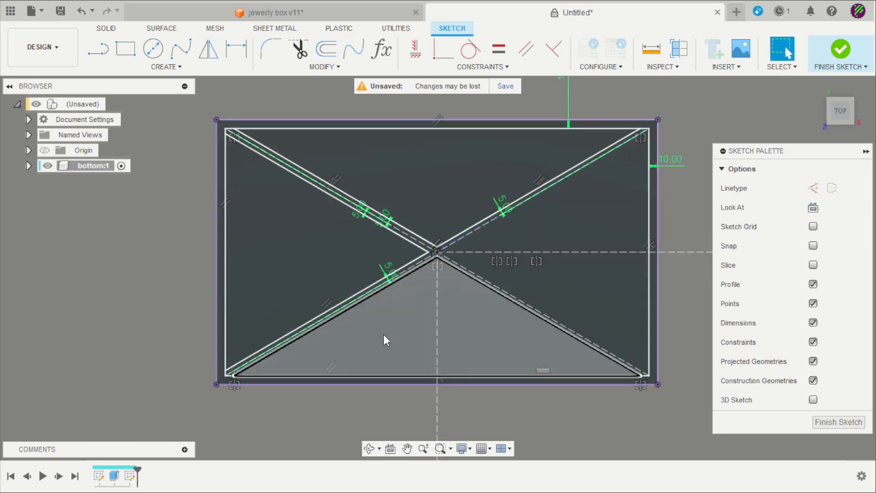
Mirror the left V's lower line across the vertical construction line and finish the sketch.
left_click(210, 48)
left_click(291, 172)
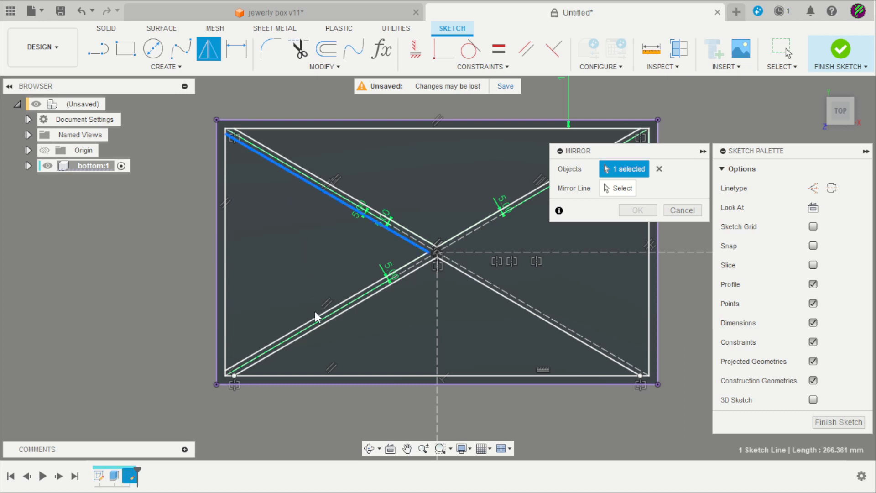
left_click(315, 313)
left_click(617, 188)
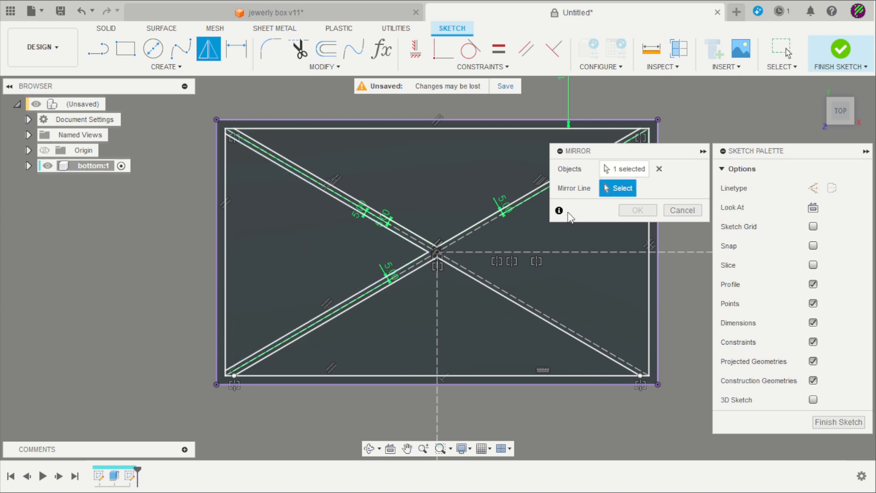
left_click(438, 320)
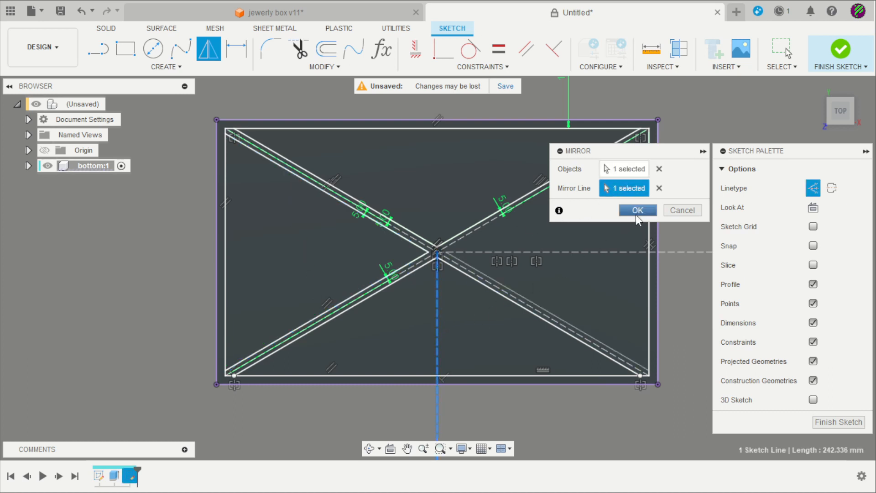
left_click(637, 210)
scroll(391, 239, "down", 5)
scroll(497, 240, "up", 5)
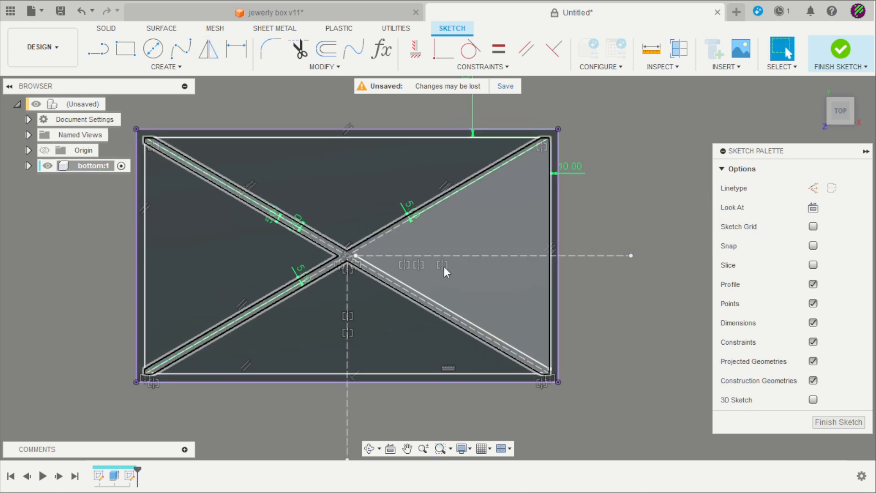
left_click(841, 50)
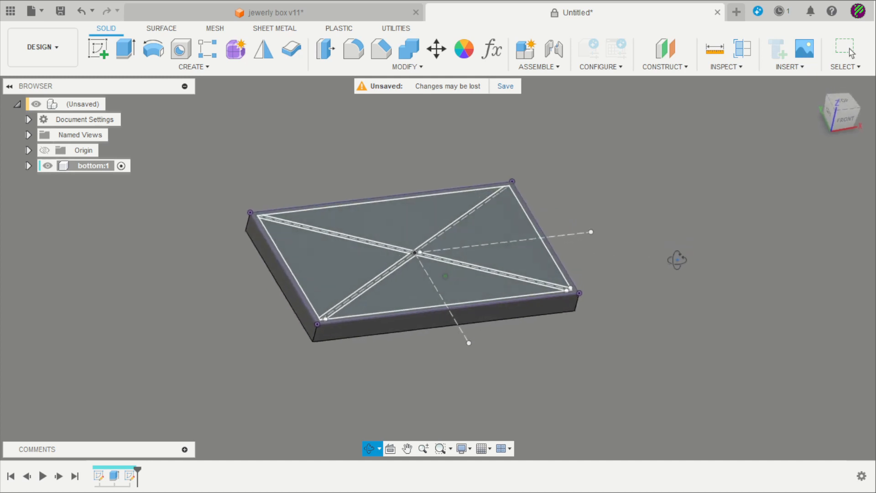
Extrude the four triangular profiles downward to cut the compartments into the tray.
left_click(126, 49)
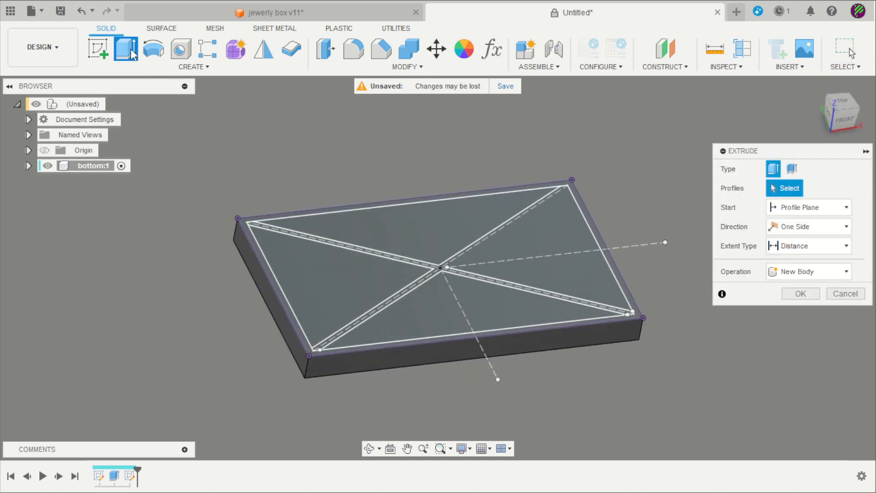
left_click(403, 250)
left_click(317, 275)
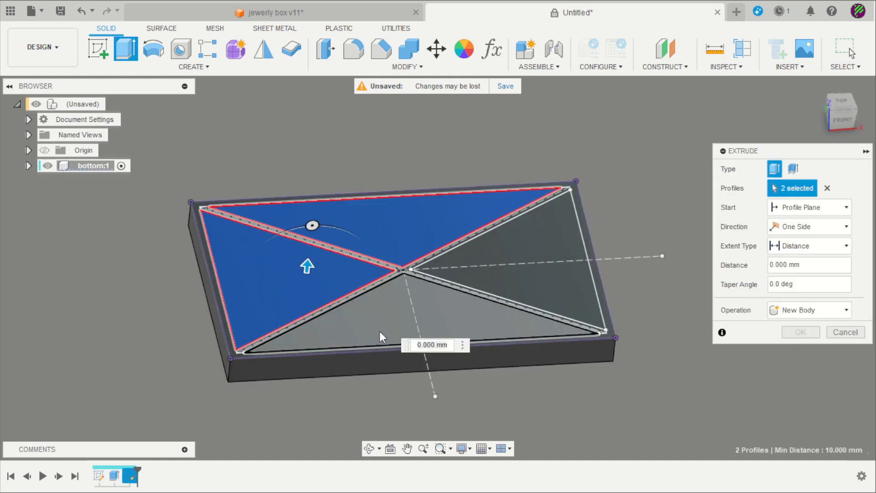
left_click(380, 334)
left_click(535, 292)
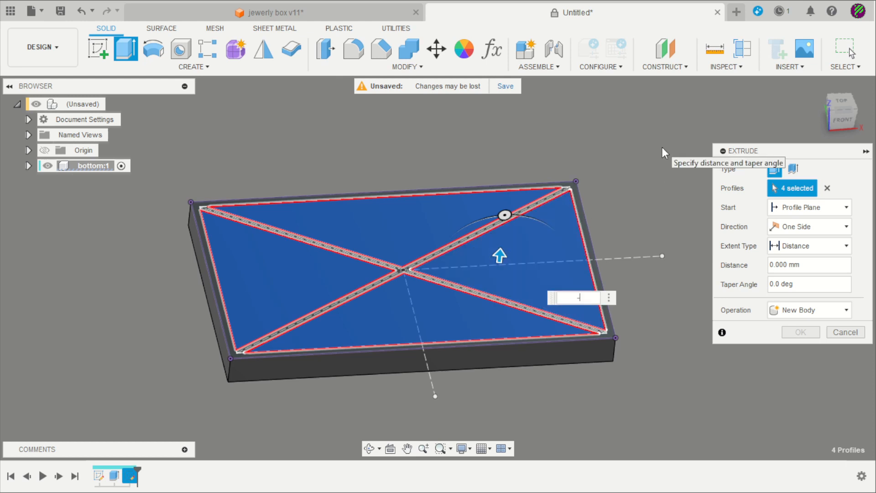
key("Return")
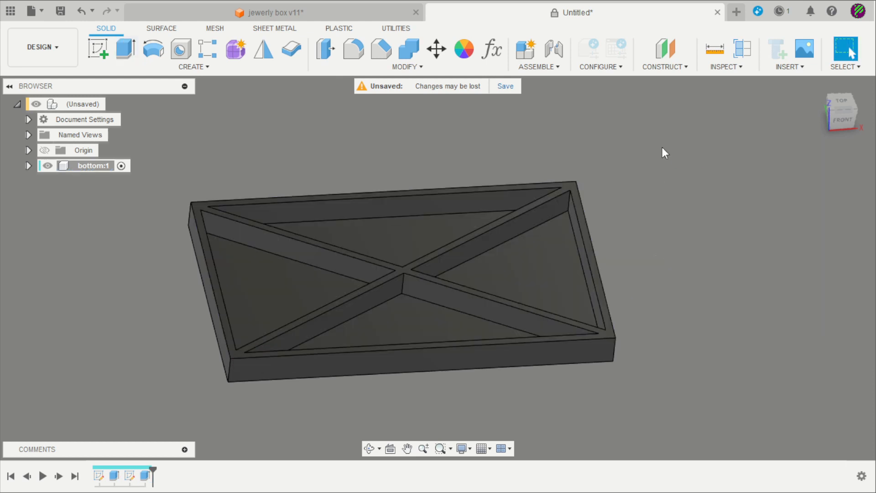
mouse_move(647, 240)
middle_mouse_down("shift")
mouse_move(618, 254)
mouse_move(632, 243)
middle_mouse_up("shift")
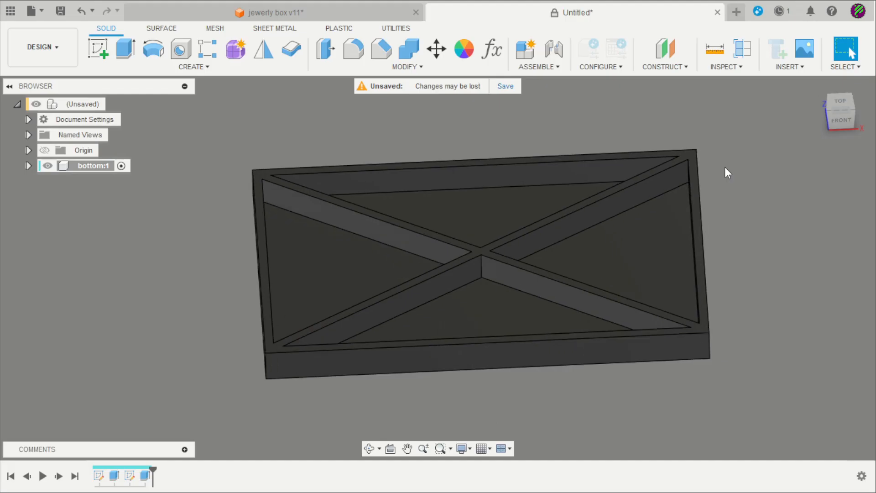
Start a sketch on the tray's top face and draw a center rectangle from its center, ending about 29 mm inside the right edge.
left_click(98, 48)
scroll(203, 184, "up", 5)
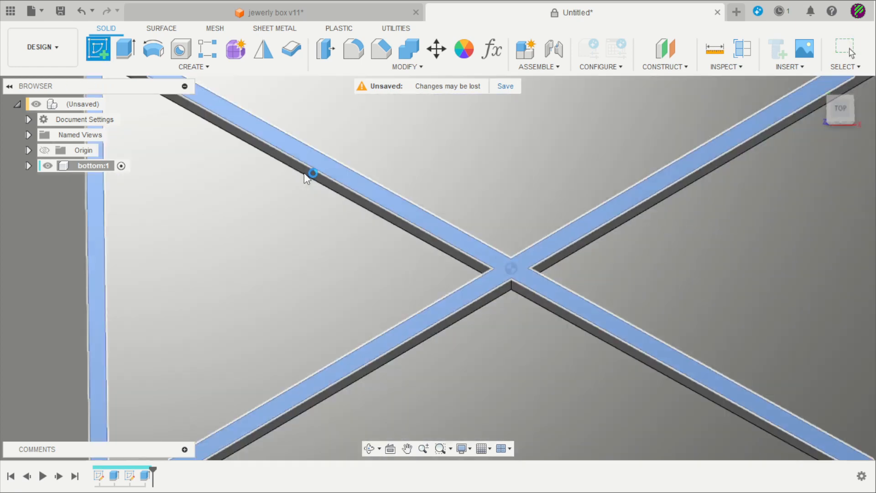
left_click(305, 174)
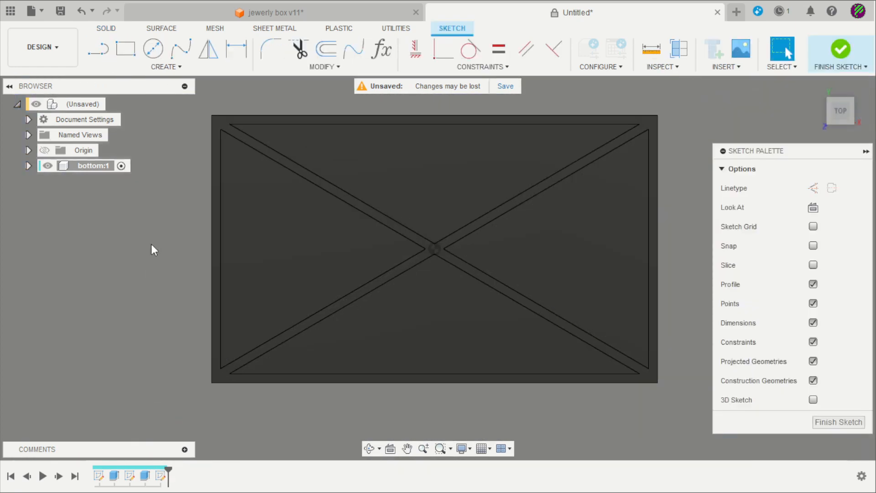
key("r")
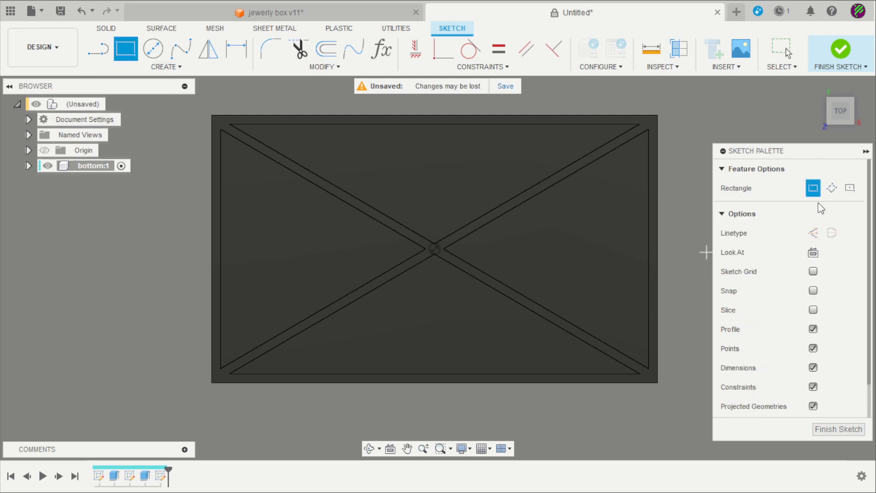
left_click(850, 188)
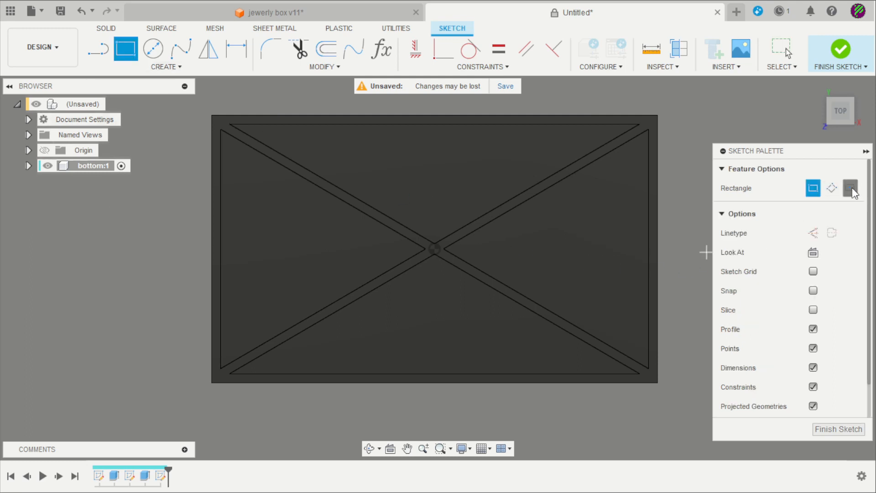
left_click(434, 248)
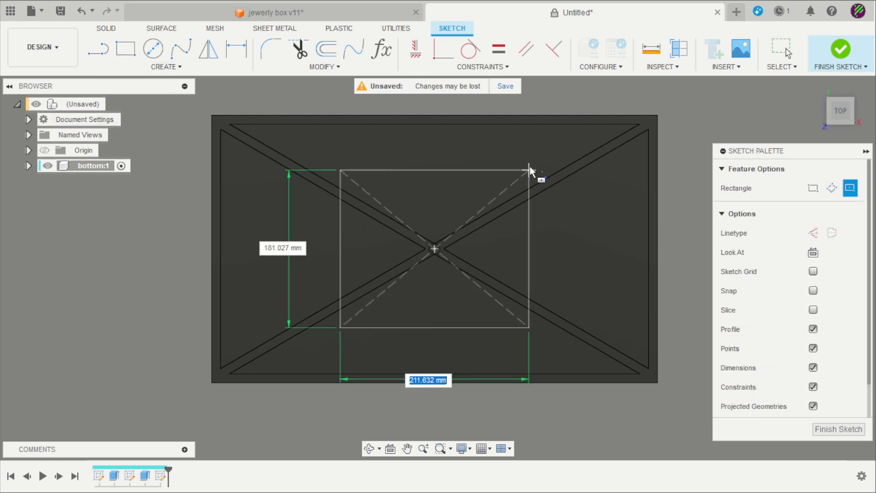
left_click(634, 165)
scroll(593, 178, "down", 2)
scroll(642, 182, "up", 1)
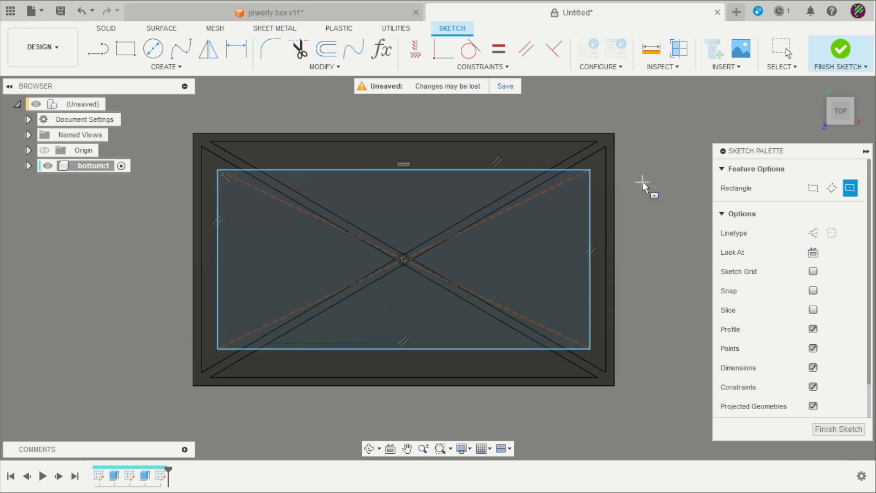
key("Escape")
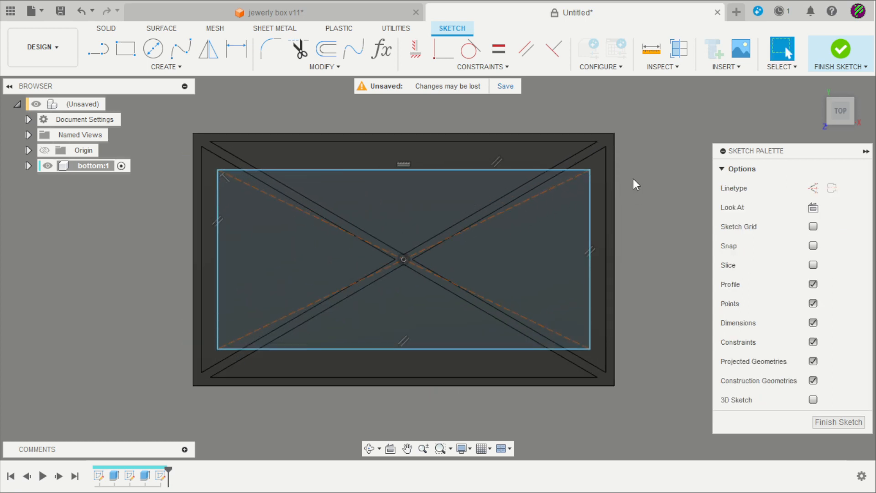
Project the tray's upper and right outer edges into the sketch.
key("p")
left_click(549, 133)
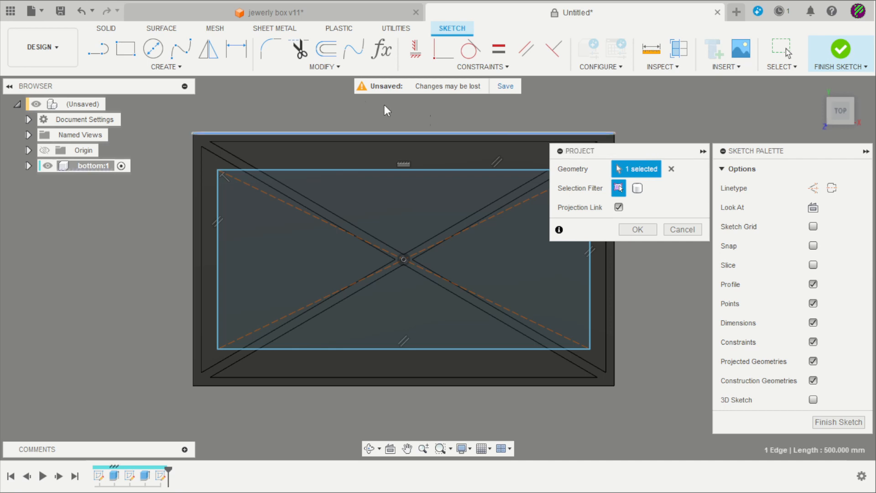
scroll(383, 95, "down", 2)
scroll(543, 123, "up", 2)
left_click(527, 167)
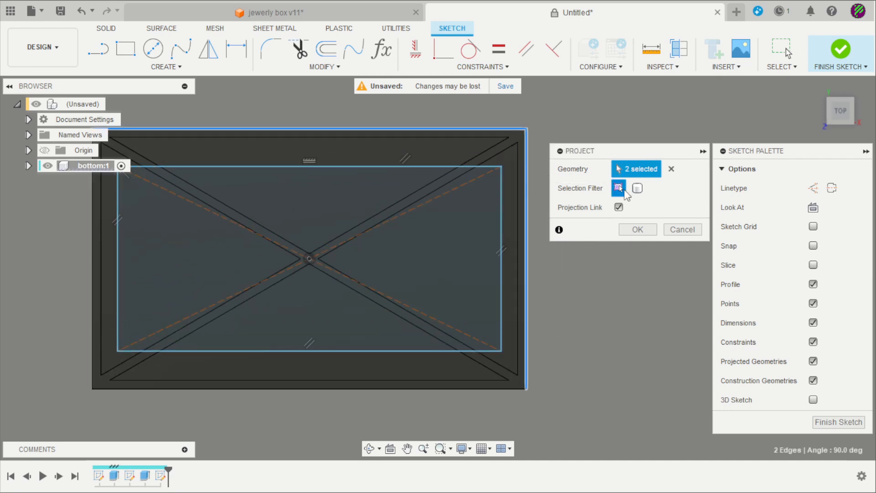
left_click(637, 229)
Dimension the gap between the rectangle's right side and the tray's projected right edge to 10 mm.
scroll(616, 152, "up", 2)
key("d")
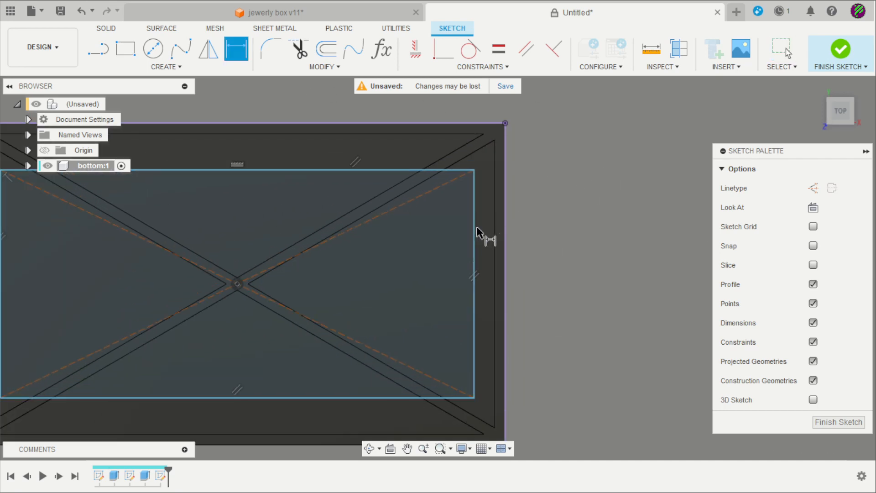
left_click(474, 226)
left_click(508, 218)
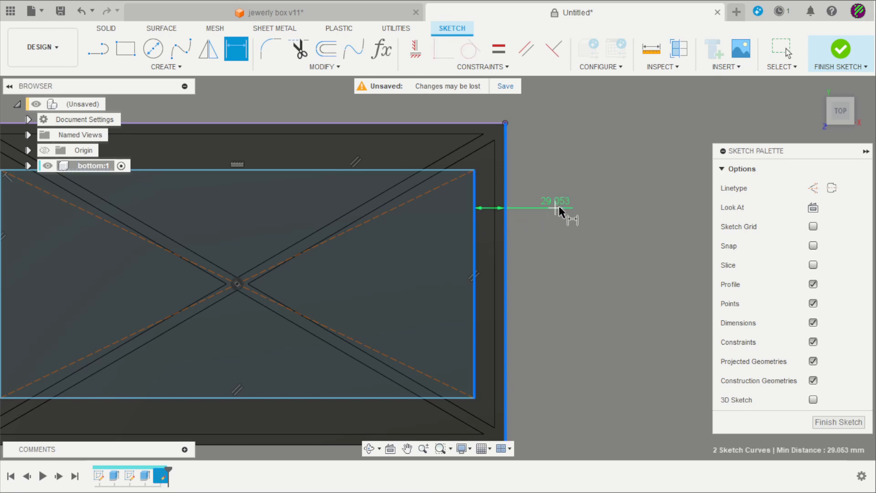
left_click(568, 203)
type("10")
key("Return")
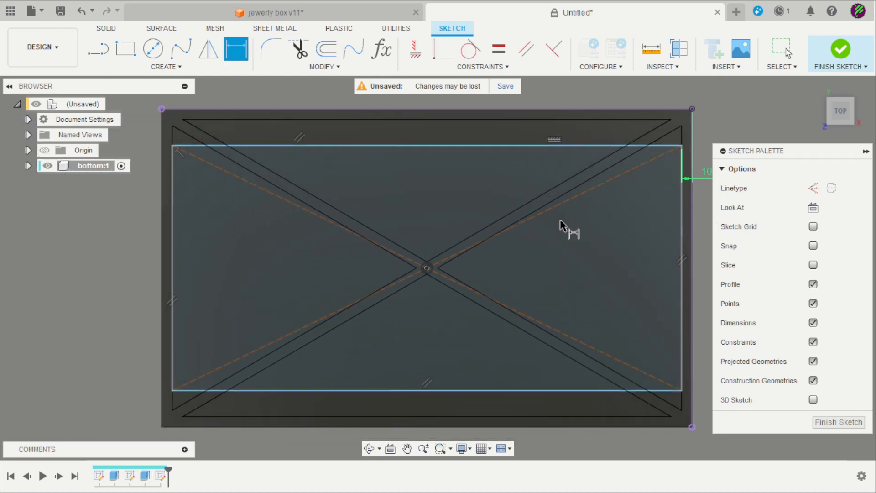
Dimension the gap between the rectangle's upper side and the tray's projected upper edge to 10 mm, and finish the sketch.
left_click(540, 145)
left_click(541, 109)
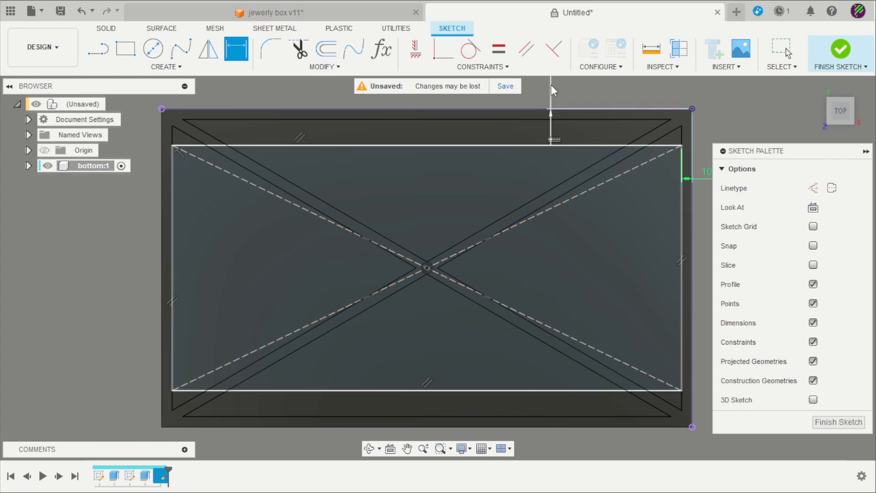
left_click(551, 85)
type("10")
key("Return")
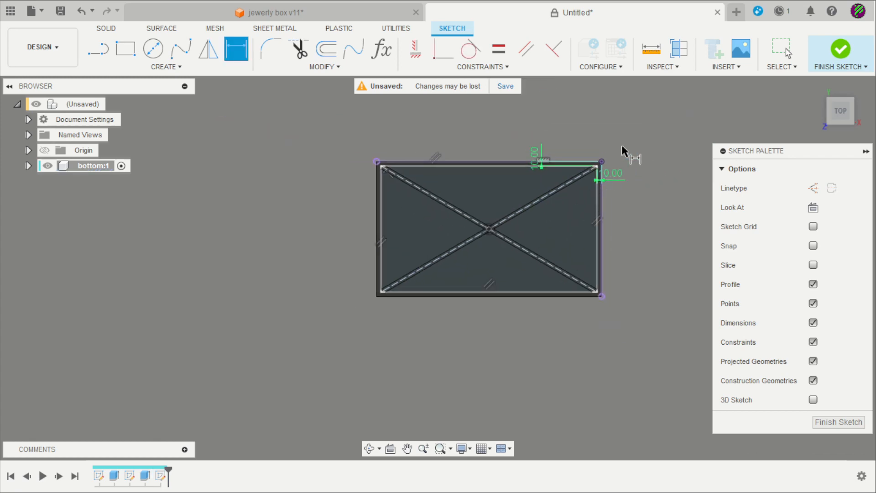
key("Escape")
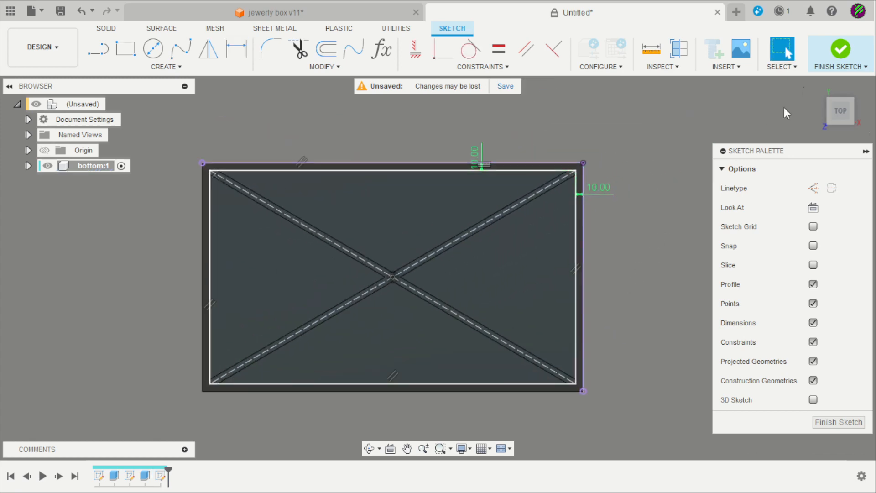
left_click(837, 47)
Extrude the inner rectangle profile by -5 mm to lower the diagonal dividers below the tray's rim.
mouse_move(647, 211)
middle_mouse_down("shift")
mouse_move(645, 167)
mouse_move(619, 225)
middle_mouse_up("shift")
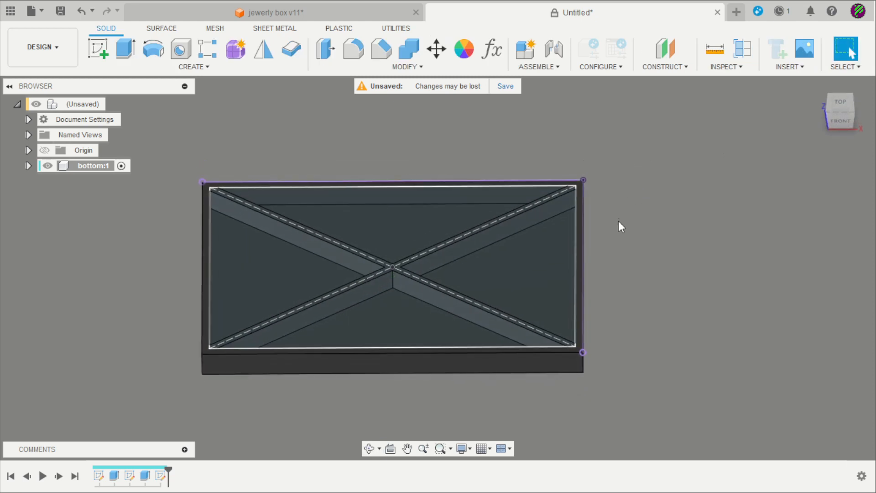
key("e")
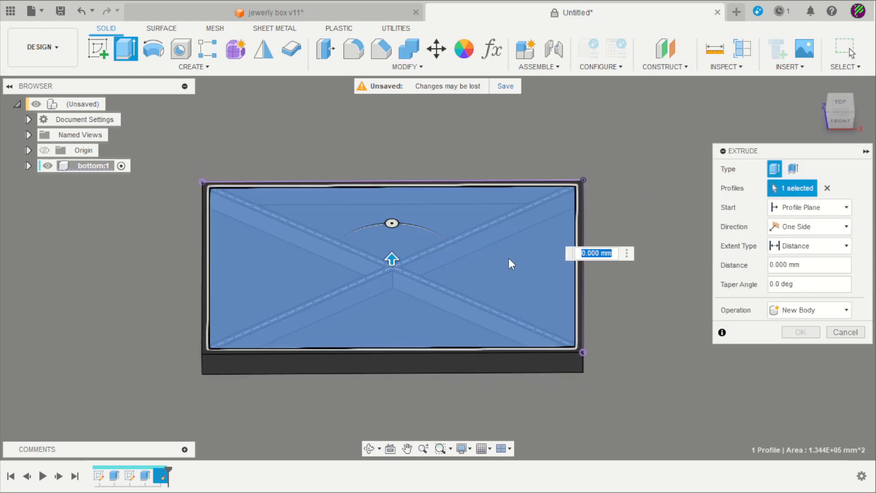
mouse_move(391, 255)
left_mouse_down()
mouse_move(391, 236)
mouse_move(394, 245)
left_mouse_up()
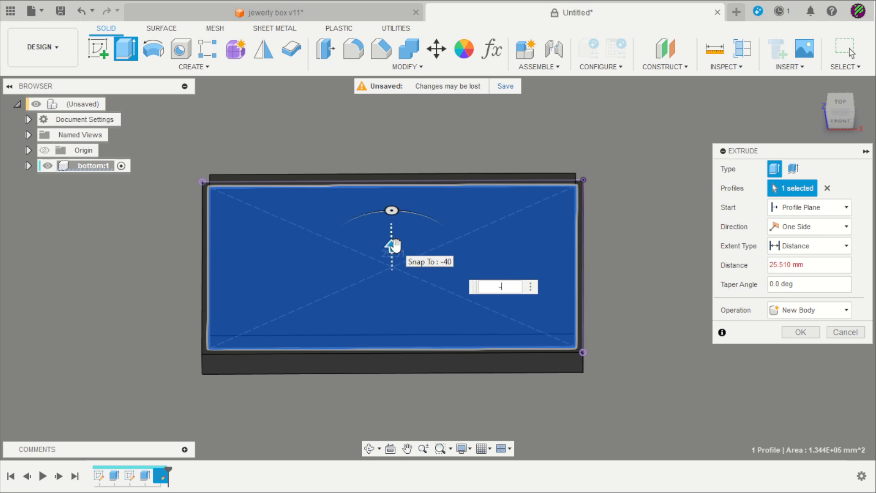
type("-5")
key("Return")
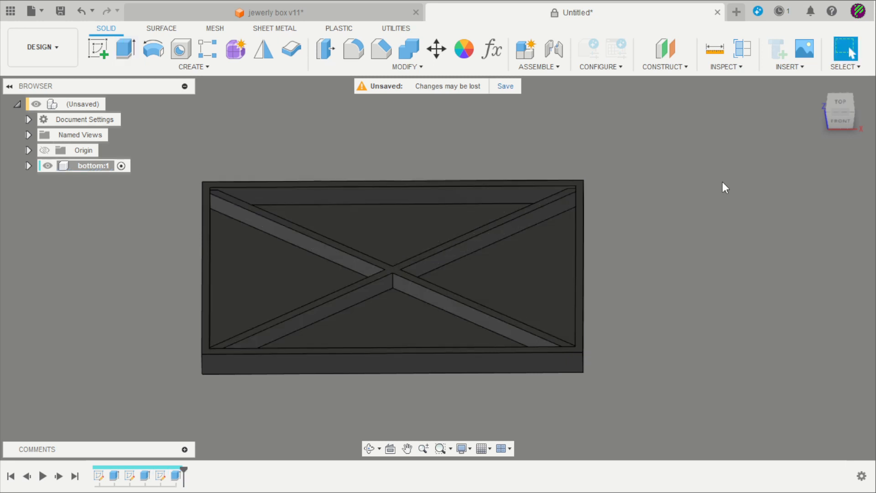
Start a constant-radius fillet with the three short vertical edges at the tray's back-left inner corner, including both compartment corners beside the divider end.
middle_click_drag(669, 255, 620, 219, "shift")
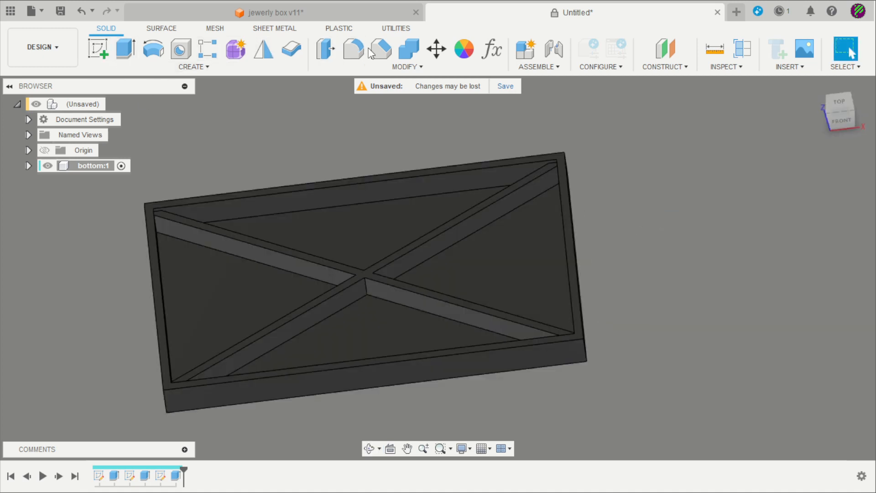
left_click(353, 49)
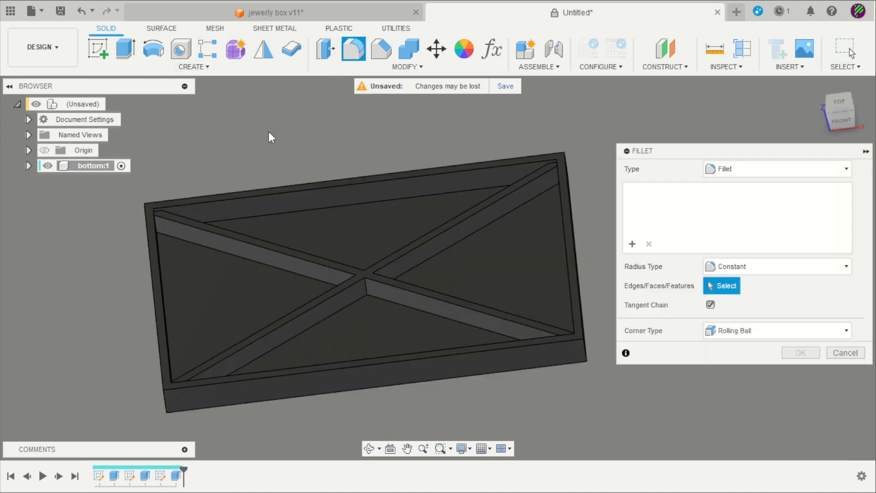
middle_click_drag(268, 132, 220, 179, "shift")
scroll(220, 169, "up", 5)
scroll(220, 168, "up", 4)
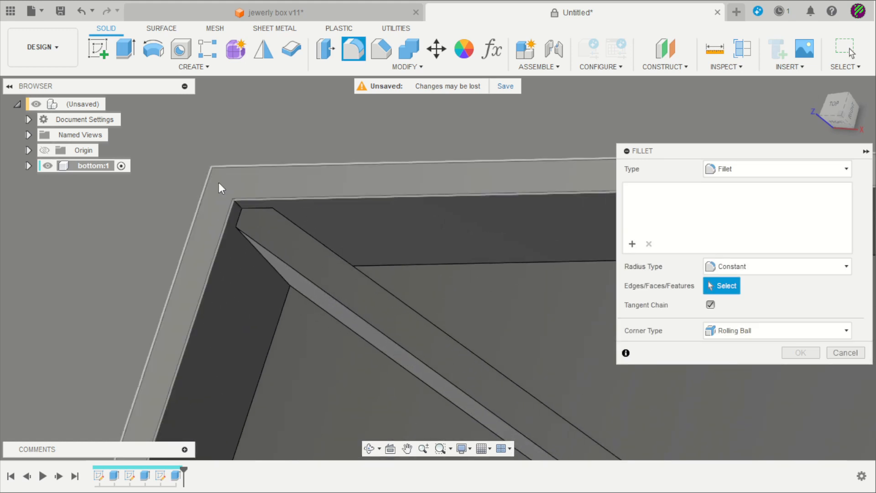
left_click(250, 215)
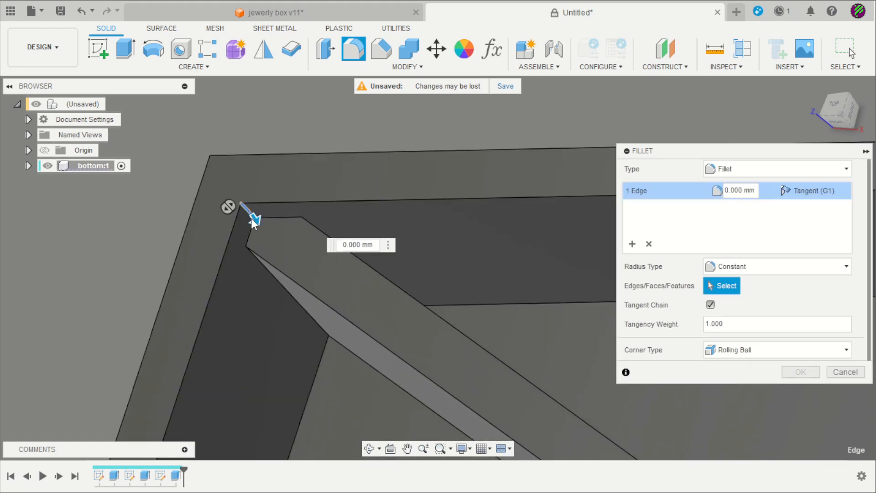
left_click(275, 283)
middle_click_drag(390, 165, 412, 232, "shift")
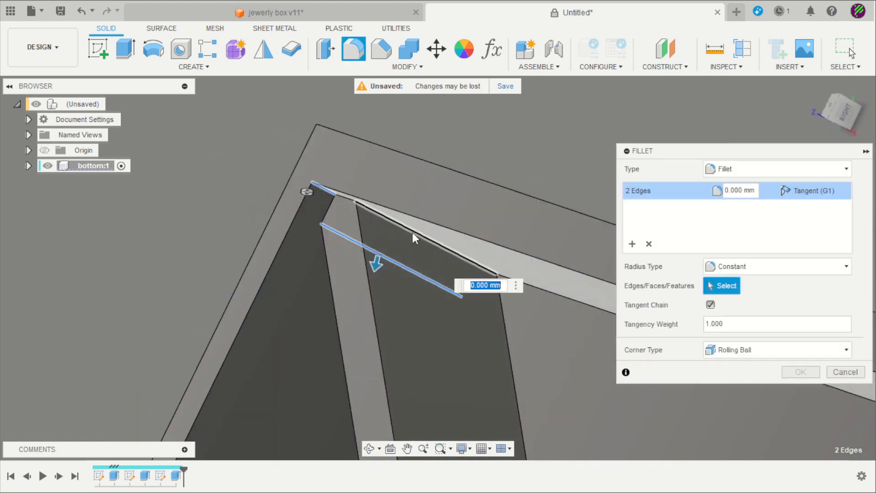
left_click(412, 232)
scroll(405, 122, "down", 6)
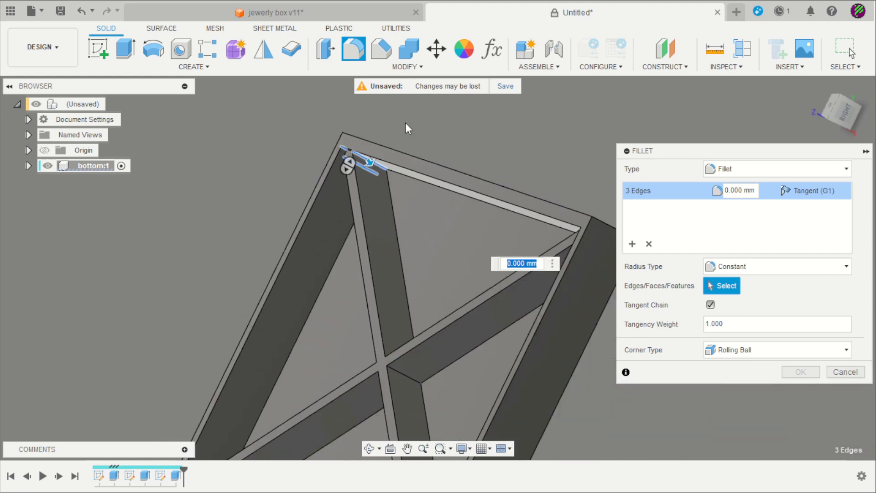
Add the three vertical edges at a second inner corner of the tray, around the divider end, to the fillet.
scroll(432, 218, "up", 8)
middle_click_drag(401, 329, 363, 318, "shift")
left_click(363, 318)
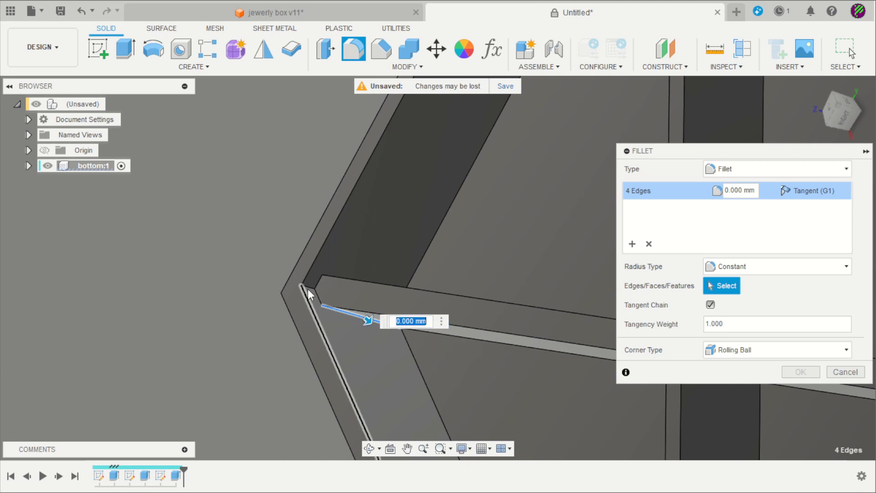
left_click(308, 289)
middle_click_drag(329, 287, 404, 357, "shift")
left_click(353, 270)
scroll(343, 257, "down", 5)
Add the three vertical edges at the tray's third inner corner to the fillet selection.
scroll(343, 258, "down", 8)
scroll(357, 297, "up", 10)
left_click(396, 280)
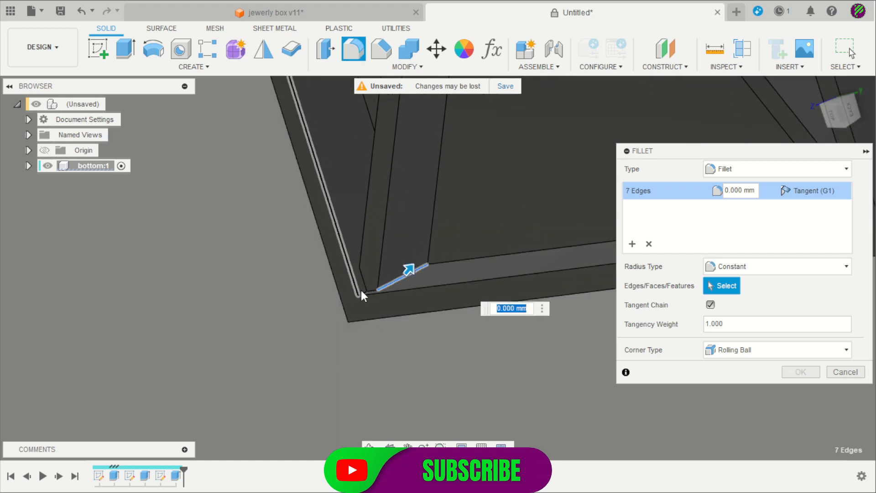
left_click(362, 289)
middle_click_drag(363, 288, 369, 237, "shift")
left_click(368, 232)
scroll(370, 233, "down", 6)
Add the fourth inner corner's three vertical edges and fillet all selected edges with an 8 mm radius.
scroll(562, 259, "up", 3)
scroll(562, 259, "up", 4)
middle_click_drag(562, 259, 589, 277, "shift")
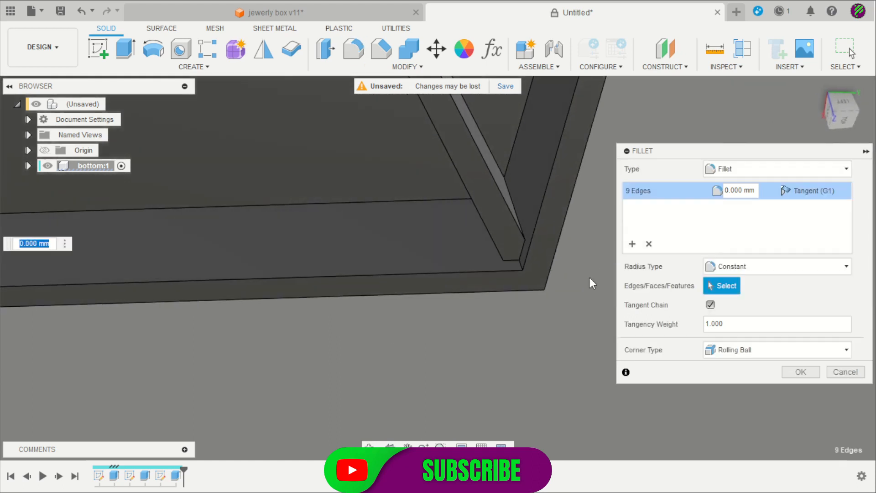
left_click(519, 231)
left_click(516, 266)
left_click(486, 240)
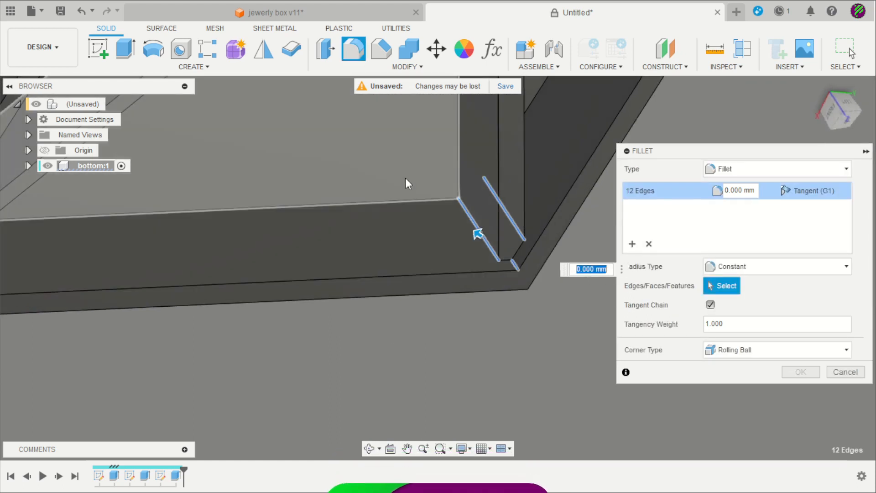
type("8")
key("Return")
Edit the 8 mm fillet to include the four vertical edges where the diagonal dividers cross at the tray's center.
scroll(394, 203, "down", 6)
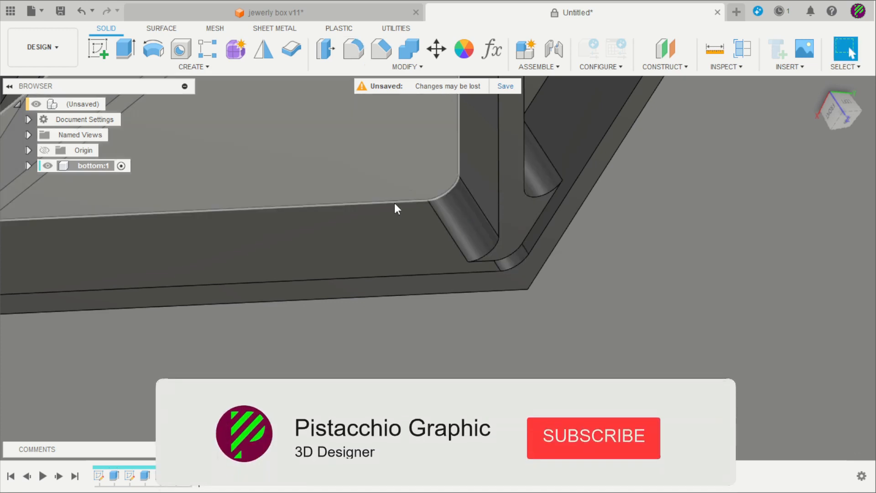
middle_click_drag(438, 345, 431, 253, "shift")
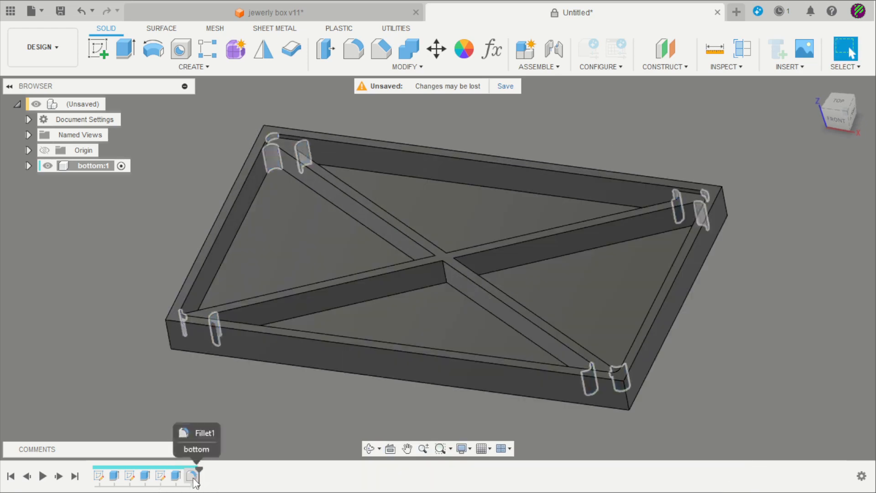
double_click(192, 477)
scroll(478, 285, "up", 4)
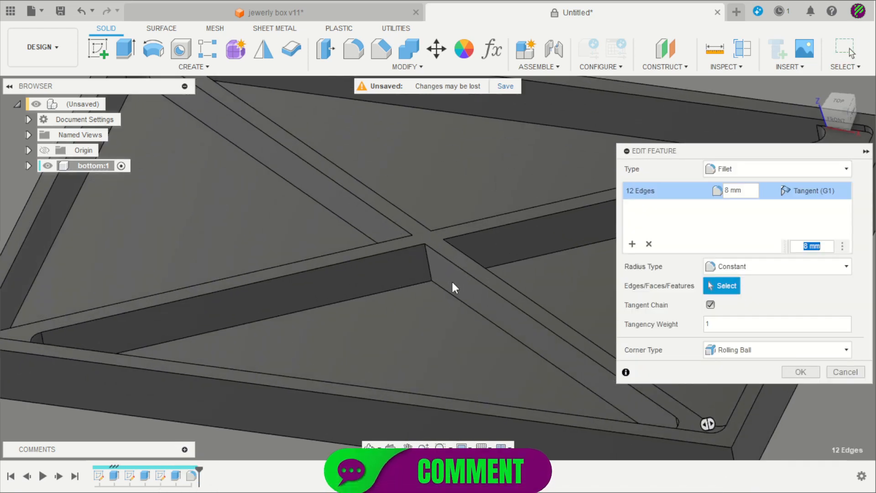
left_click(429, 267)
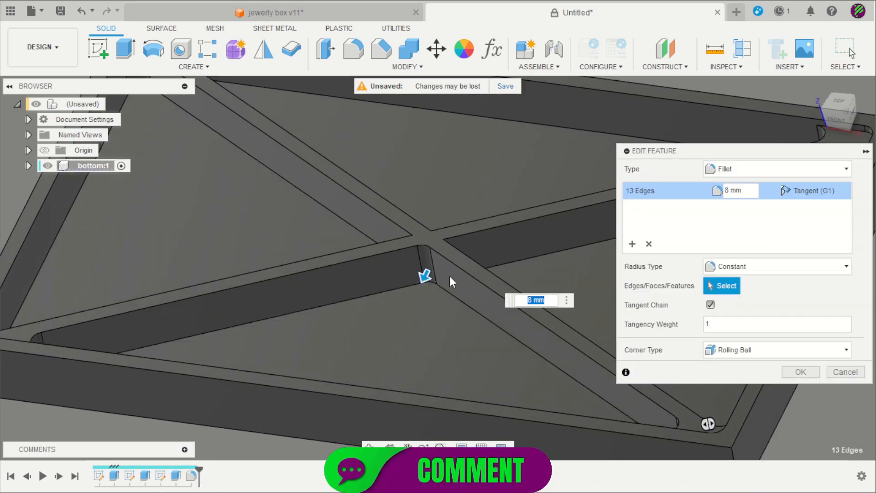
mouse_move(450, 276)
middle_mouse_down("shift")
mouse_move(438, 320)
mouse_move(448, 274)
mouse_move(453, 281)
middle_mouse_up("shift")
left_click(448, 264)
left_click(441, 253)
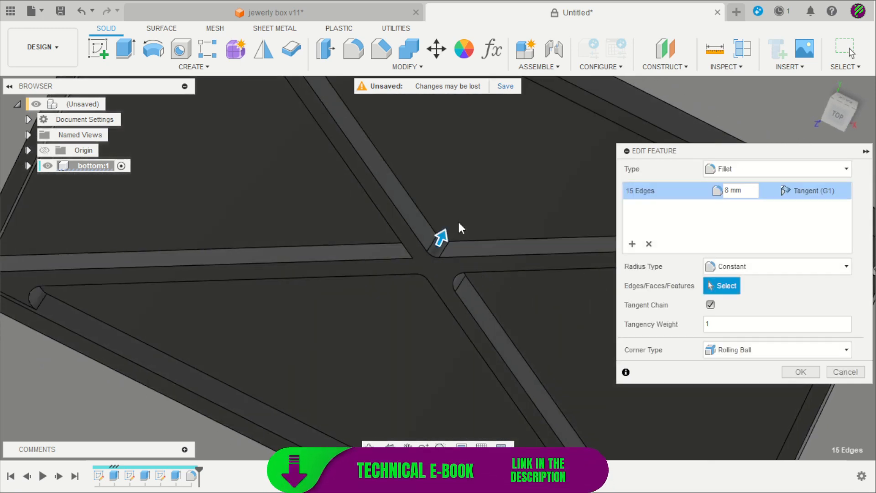
mouse_move(439, 233)
middle_mouse_down("shift")
mouse_move(445, 237)
mouse_move(434, 240)
middle_mouse_up("shift")
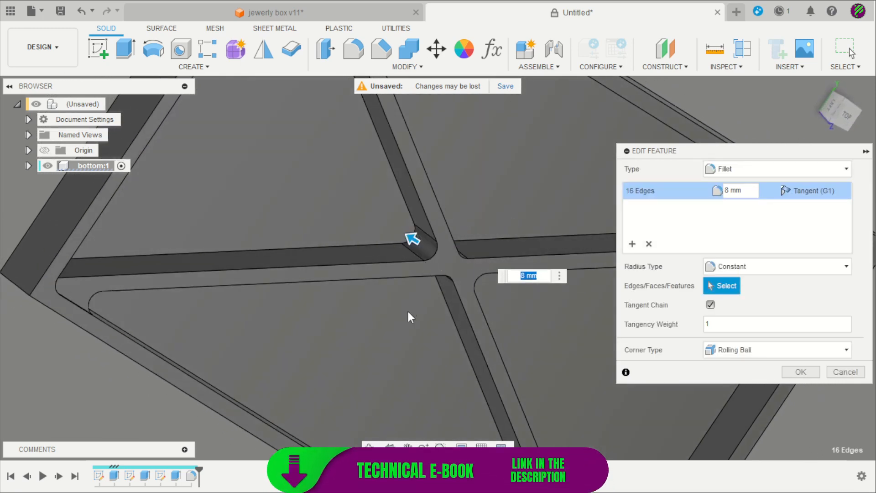
left_click(793, 371)
scroll(563, 307, "down", 3)
middle_click_drag(563, 308, 550, 191, "shift")
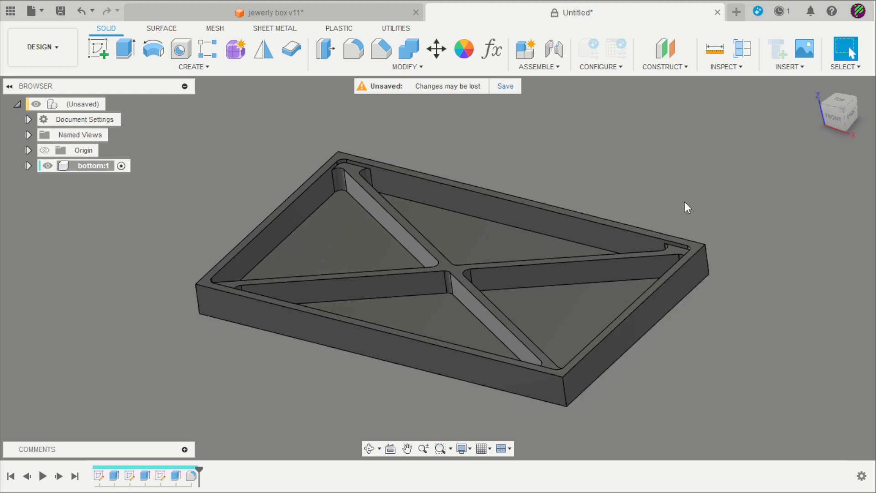
Create an internal component named top under the root assembly and hide the bottom component.
scroll(504, 139, "down", 2)
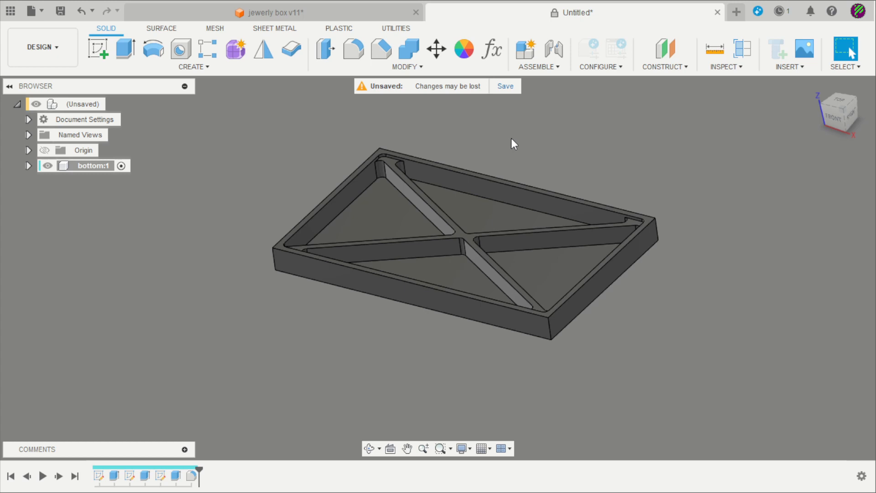
scroll(515, 138, "up", 2)
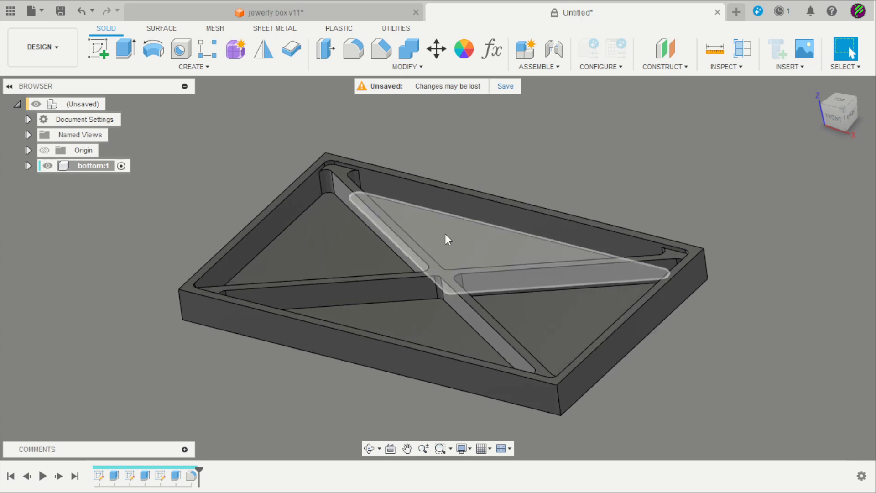
left_click(114, 104)
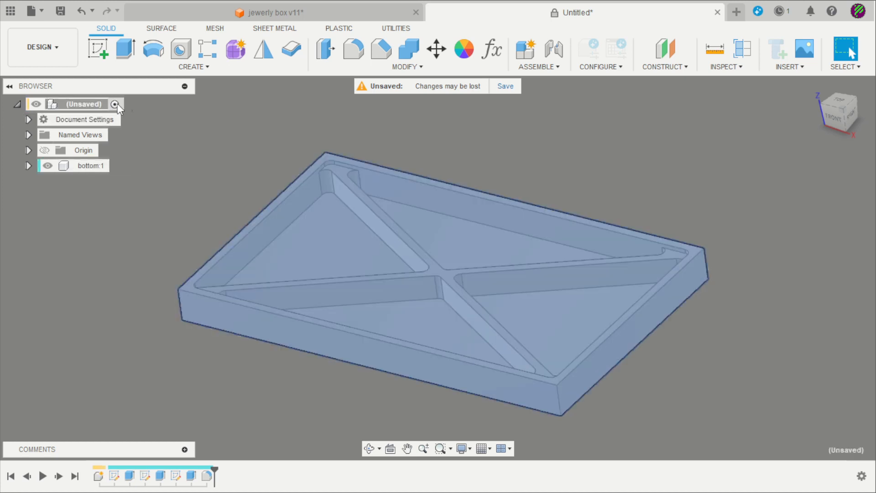
scroll(274, 129, "down", 3)
scroll(217, 131, "up", 2)
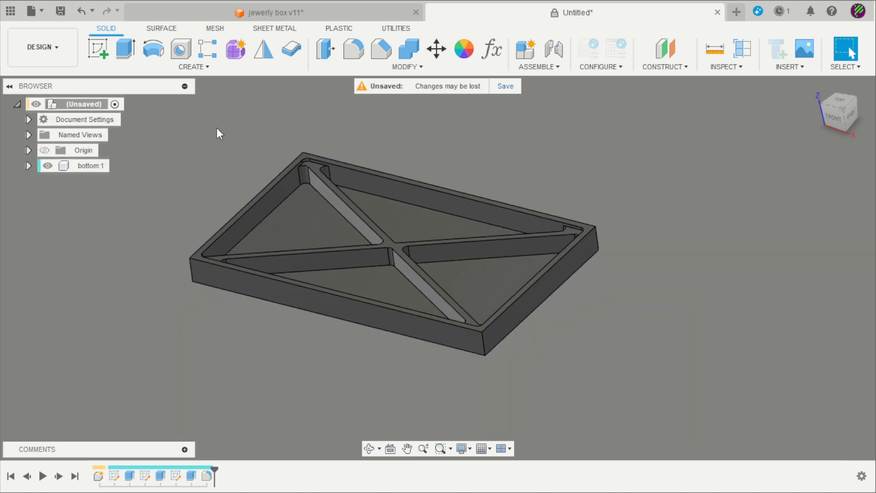
left_click(525, 49)
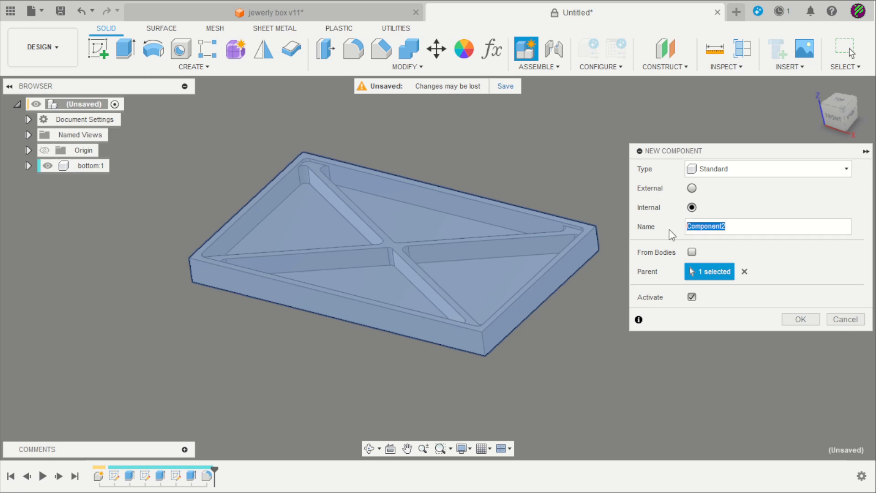
type("top")
key("Return")
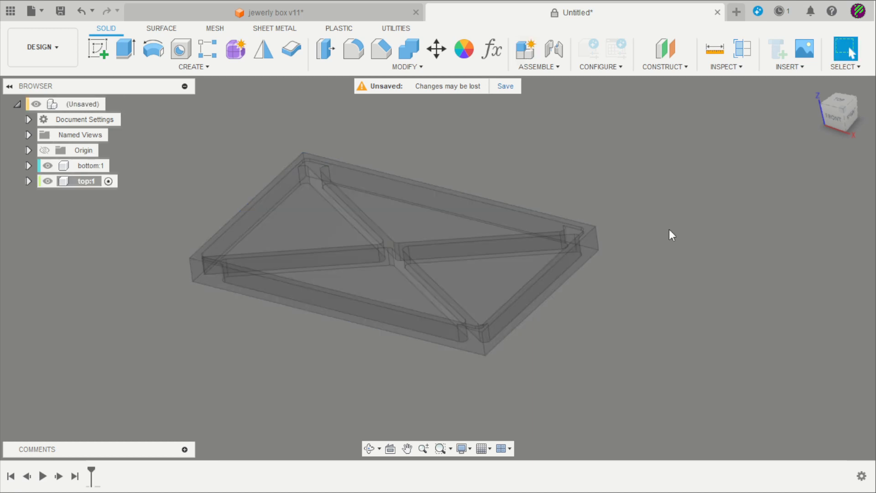
left_click(47, 166)
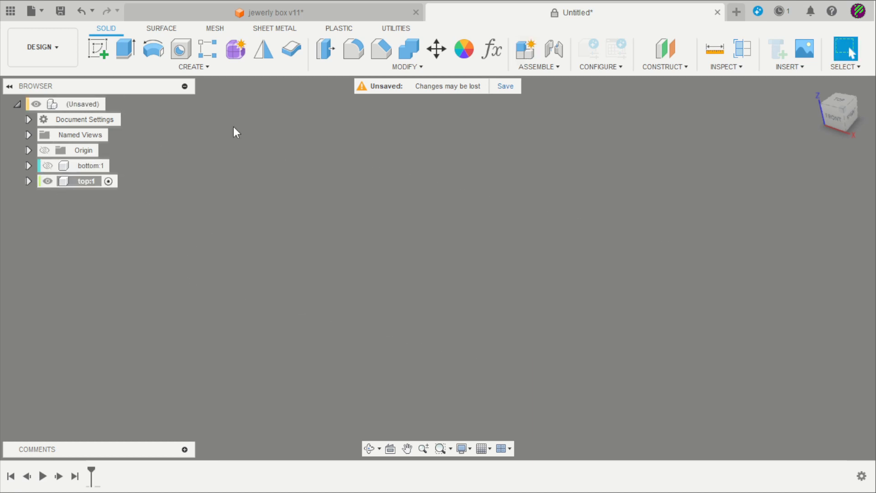
Sketch a 500 x 300 mm center rectangle on the horizontal origin plane, centered on the origin, and finish the sketch.
left_click(98, 49)
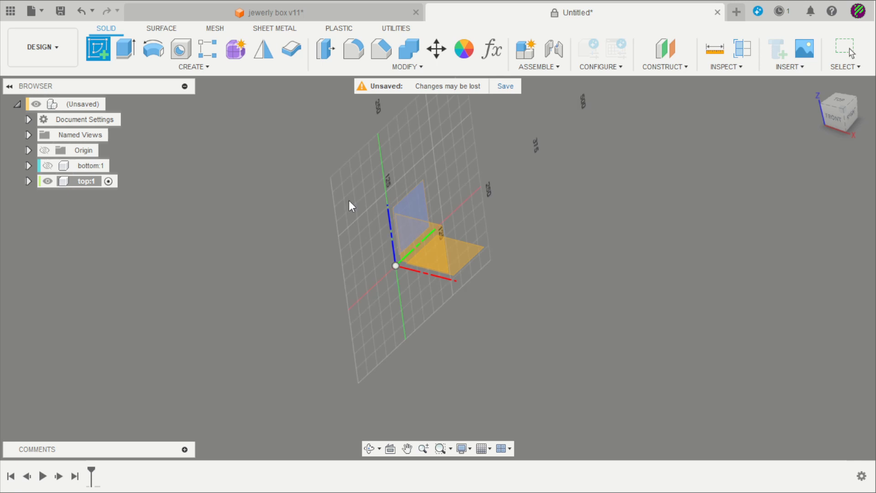
left_click(467, 257)
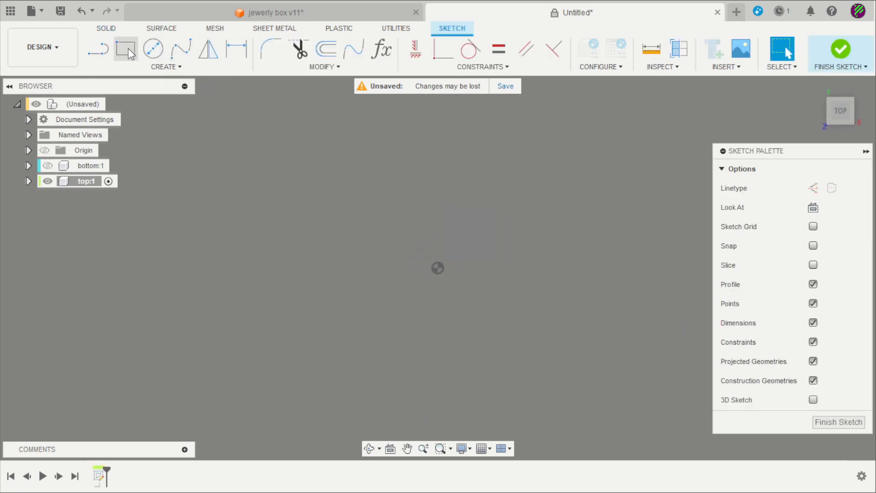
left_click(128, 50)
left_click(850, 189)
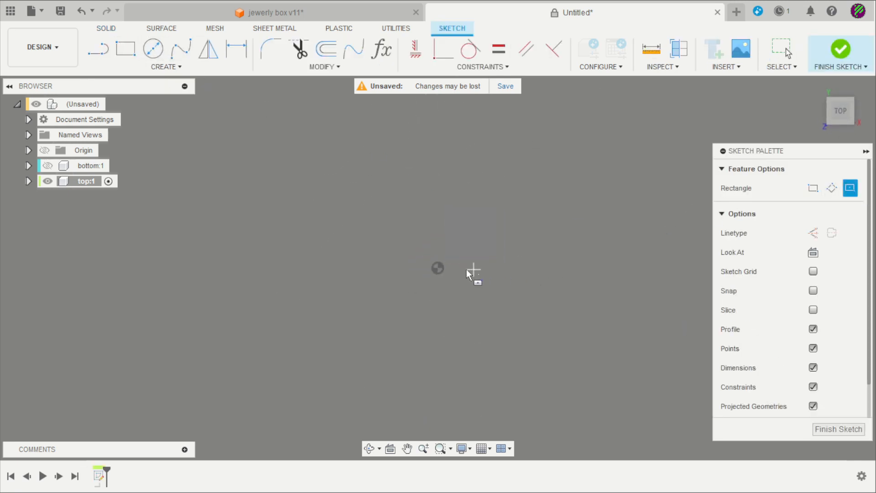
left_click(439, 267)
type("50")
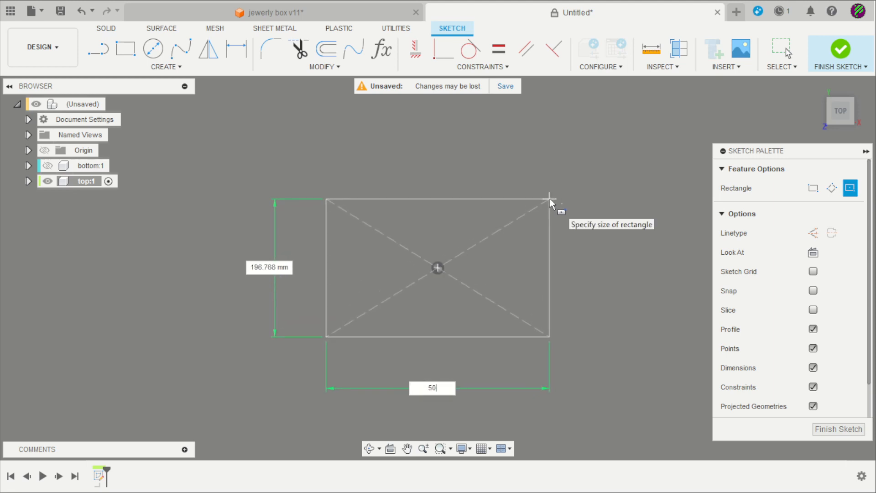
type("0")
key("Tab")
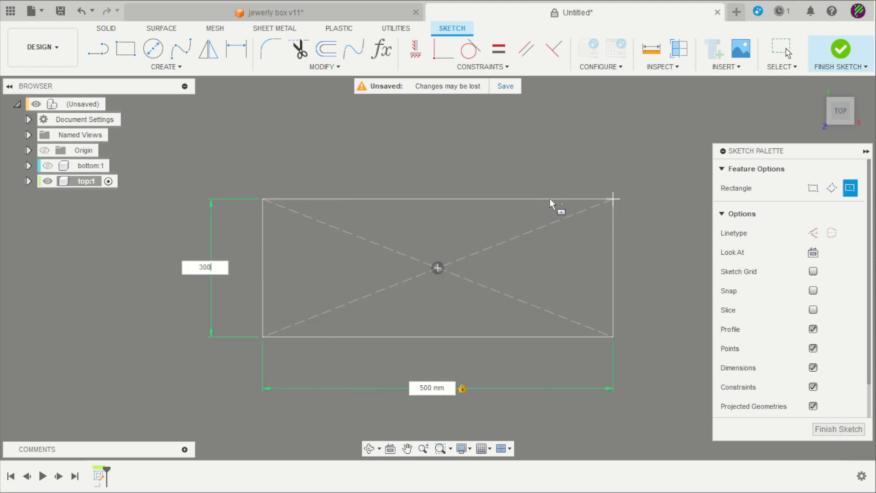
type("300")
key("Return")
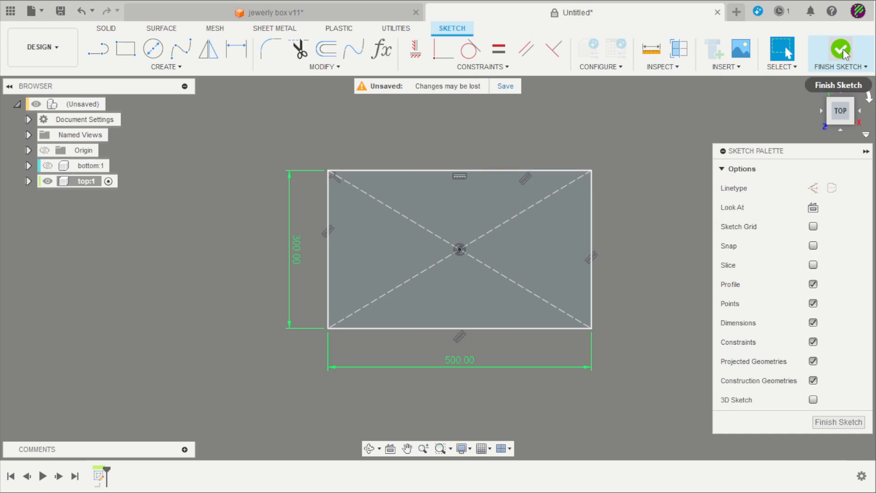
left_click(843, 54)
Extrude the rectangle profile 20 mm as a new body for the top.
mouse_move(696, 225)
middle_mouse_down("shift")
mouse_move(699, 168)
mouse_move(678, 186)
middle_mouse_up("shift")
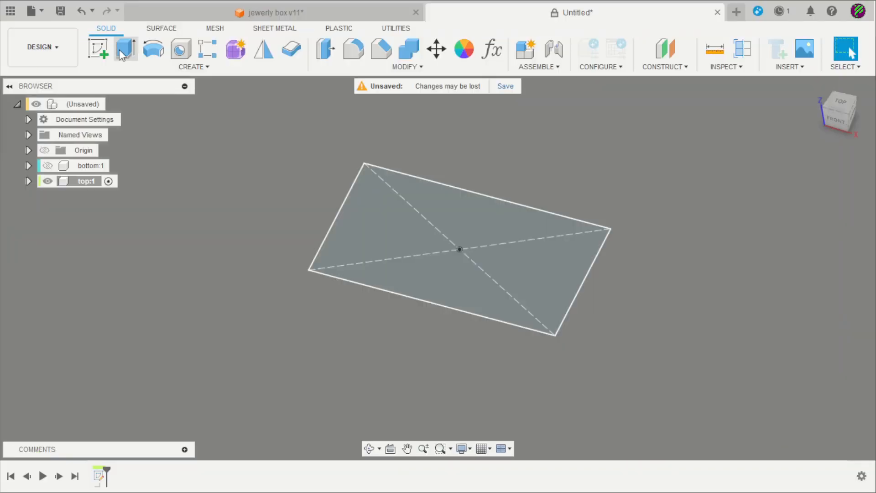
type("e")
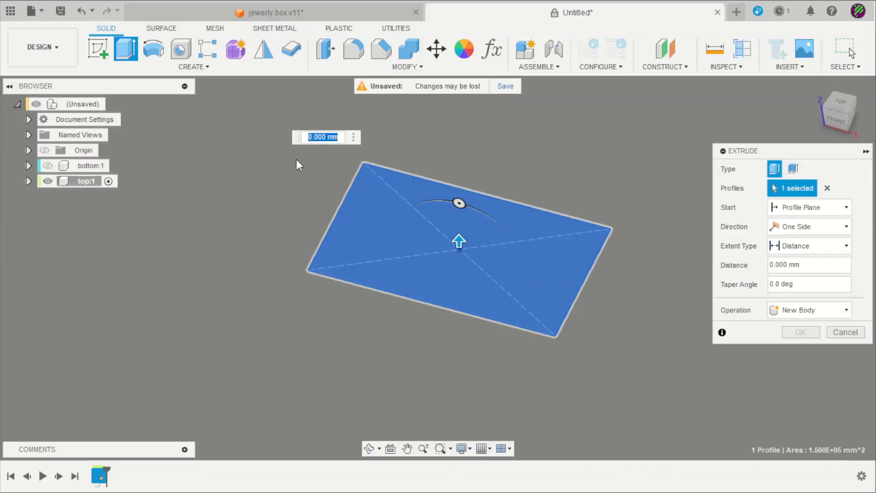
type("20")
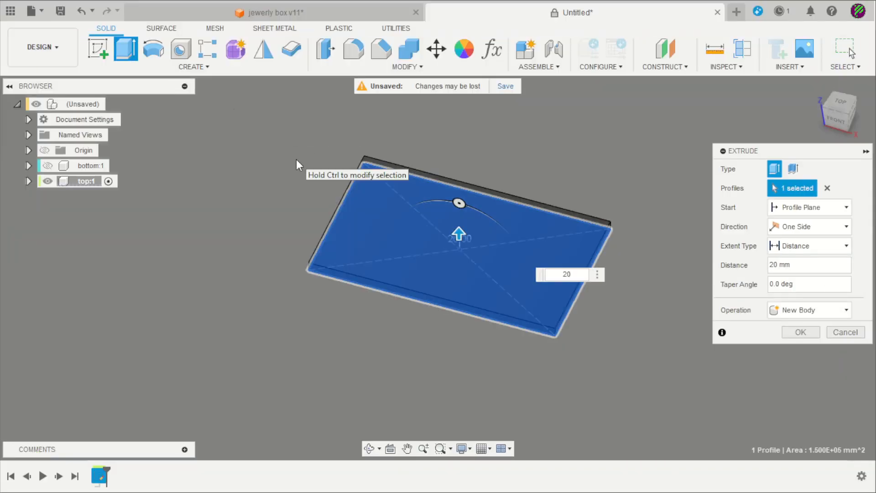
key("Return")
Sketch a center rectangle on the underside of the top, centered on the origin, about 50 mm inside the long edges.
middle_click_drag(316, 172, 669, 226, "shift")
left_click(97, 48)
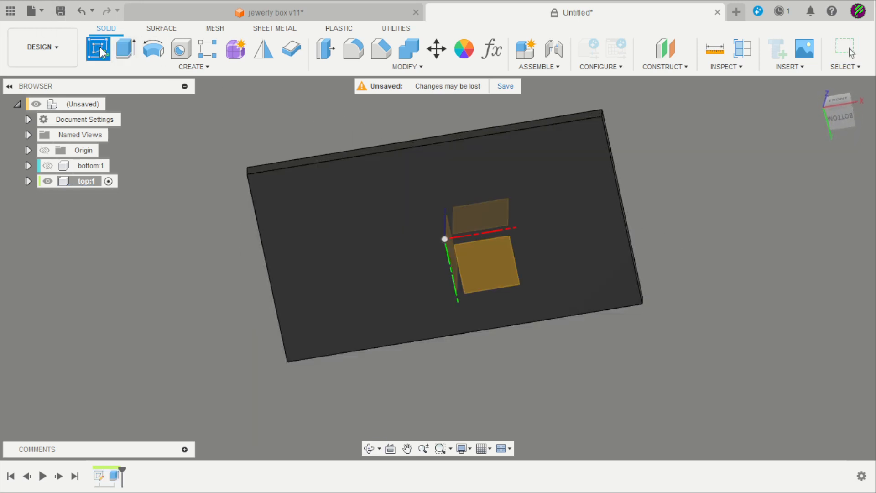
left_click(382, 240)
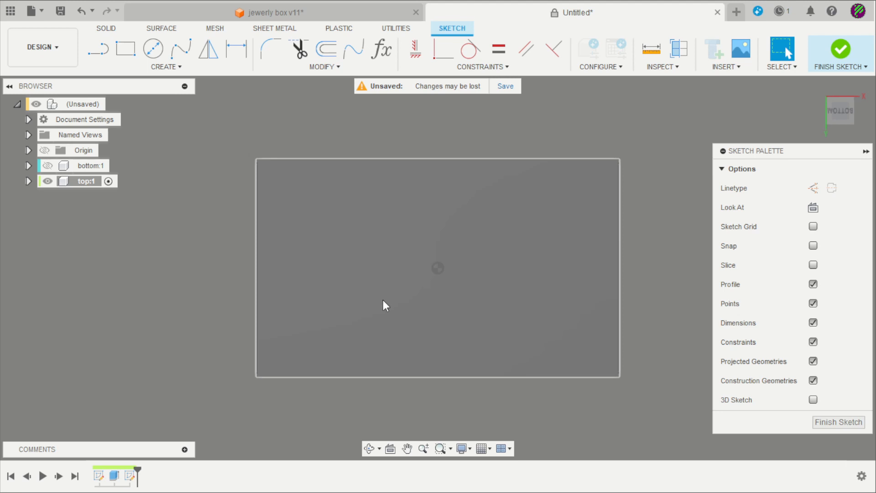
left_click(125, 53)
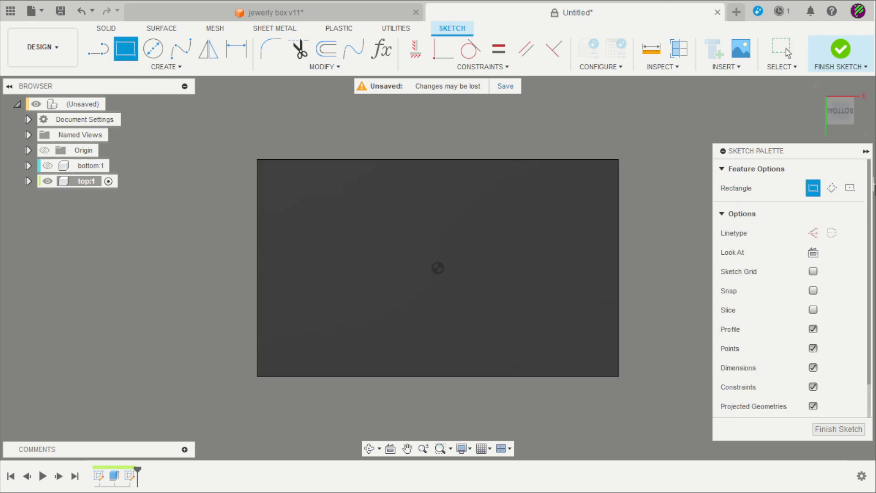
left_click(850, 187)
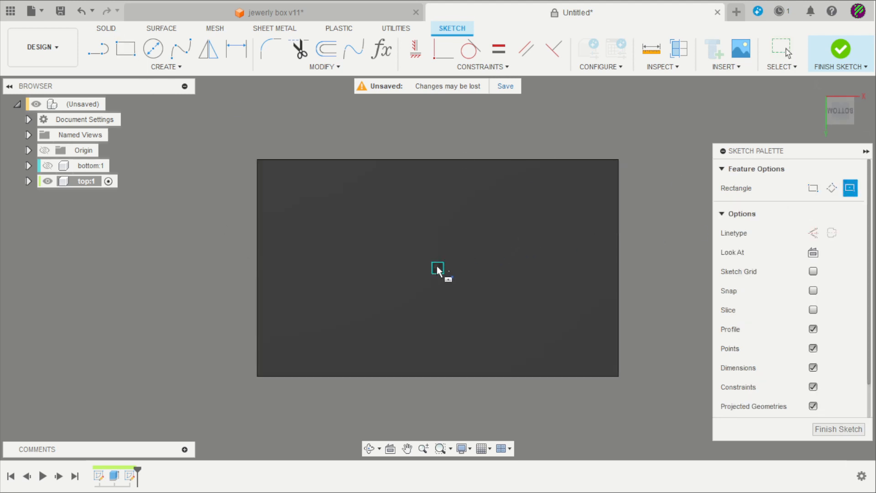
left_click(437, 268)
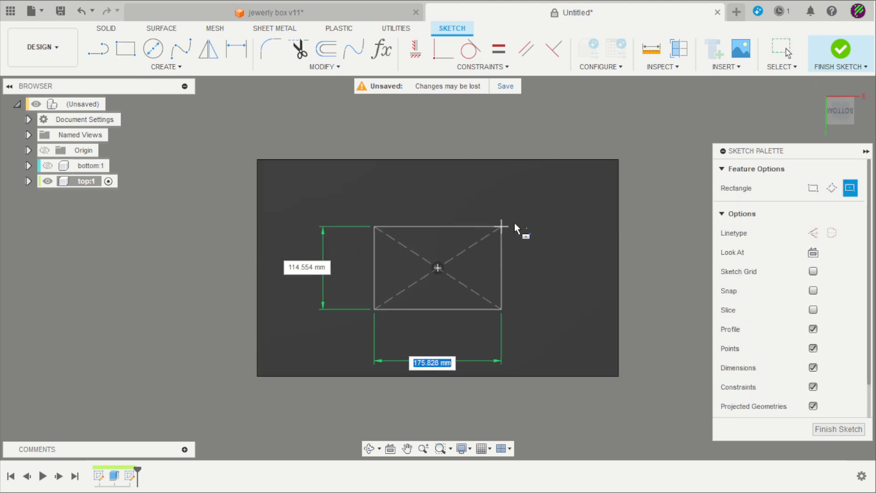
left_click(587, 196)
key("Escape")
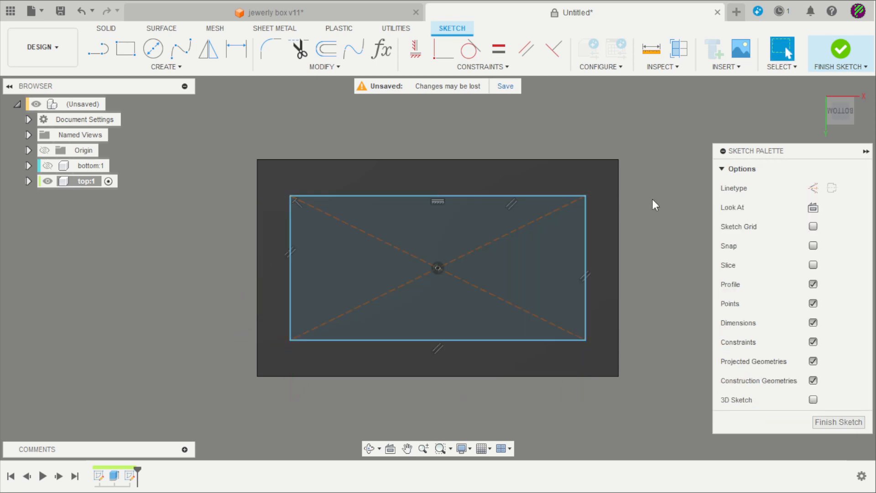
Project the outline of the top's underside face into the sketch.
key("p")
left_click(485, 177)
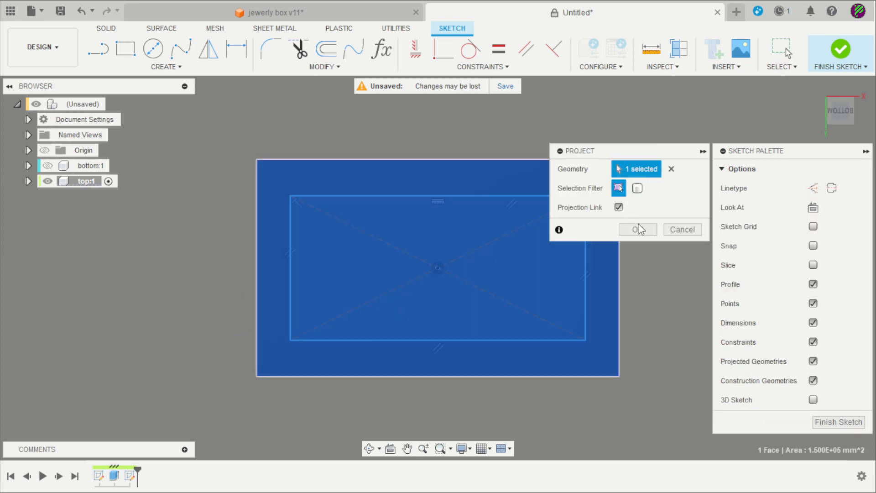
left_click(639, 229)
Dimension the gap between the rectangle's long edge and the projected outline to 10.3 mm.
scroll(666, 210, "up", 2)
key("d")
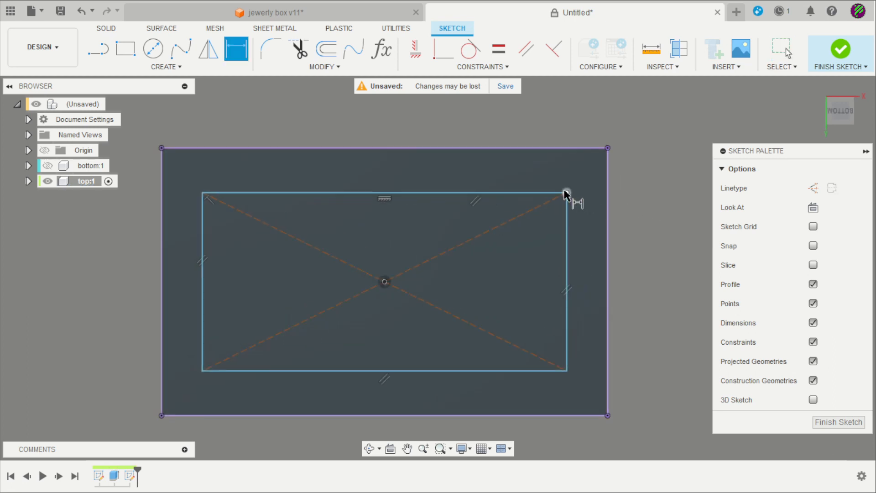
left_click(535, 190)
left_click(532, 139)
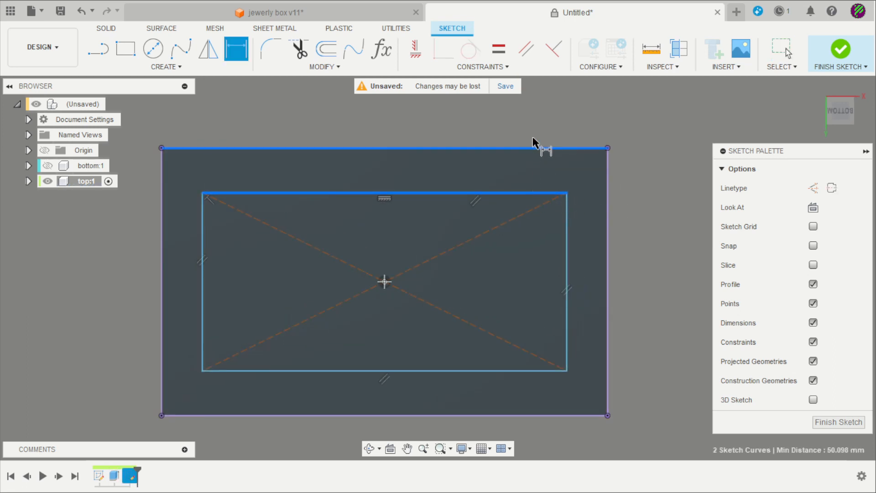
left_click(529, 120)
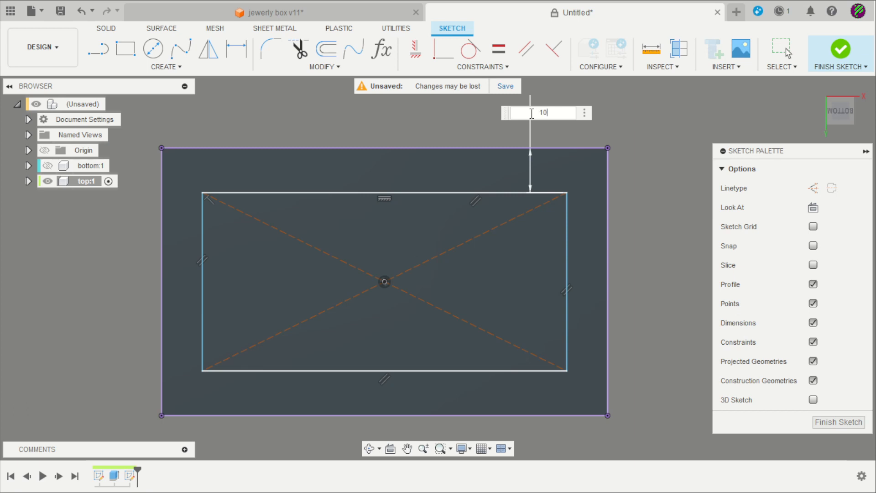
type("10,3")
key("Return")
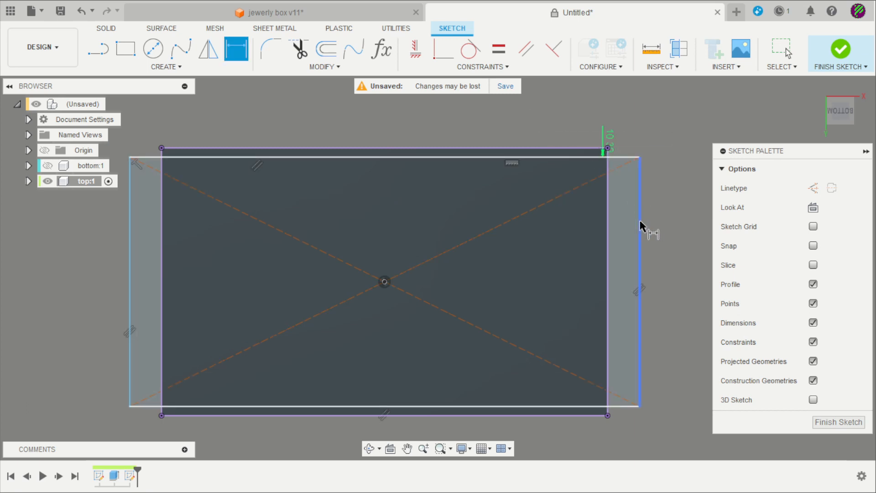
Move the rectangle's short side inside the projected outline, set its gap to 10.3 mm, and finish the sketch.
key("Escape")
left_click_drag(640, 153, 575, 158)
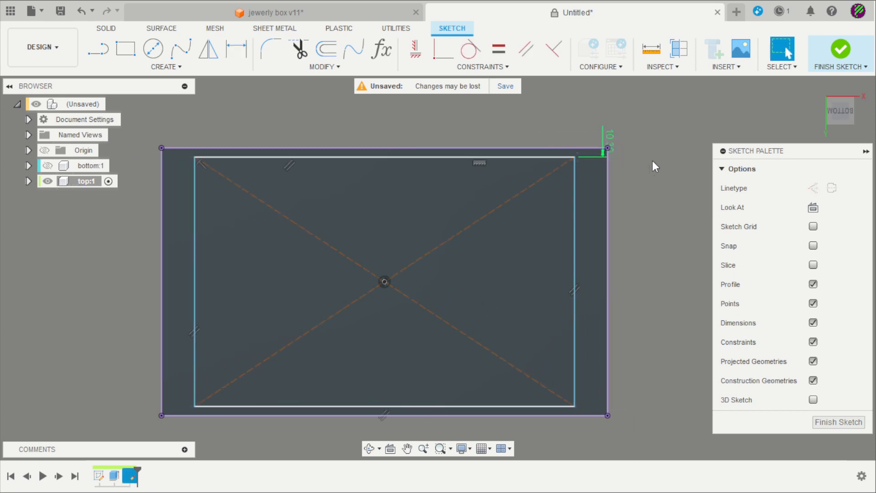
key("d")
left_click(575, 220)
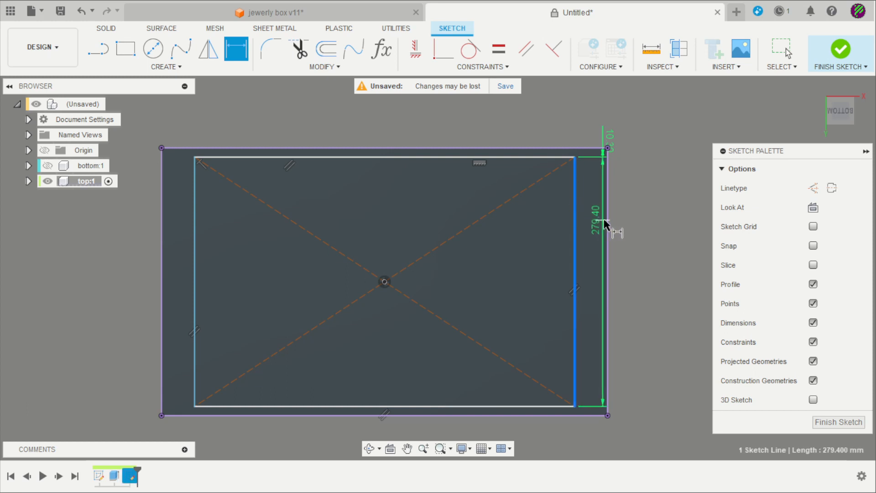
left_click(608, 223)
left_click(615, 222)
type("10,")
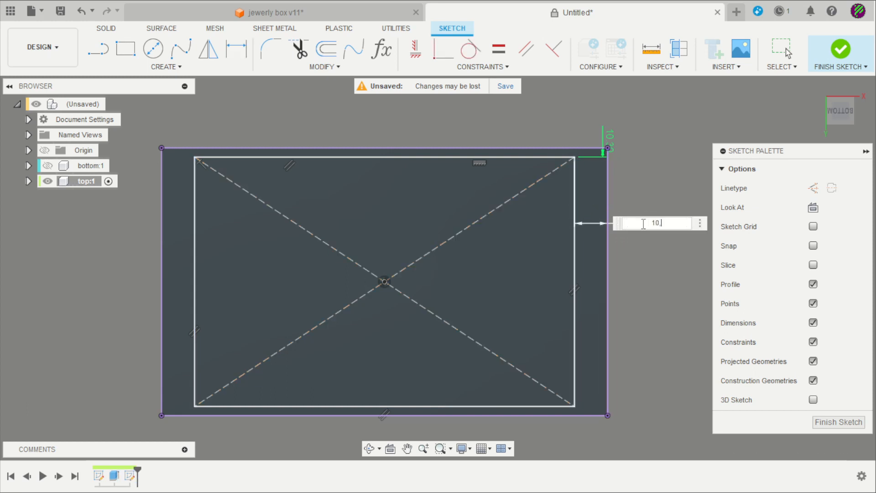
key("Return")
left_click(840, 50)
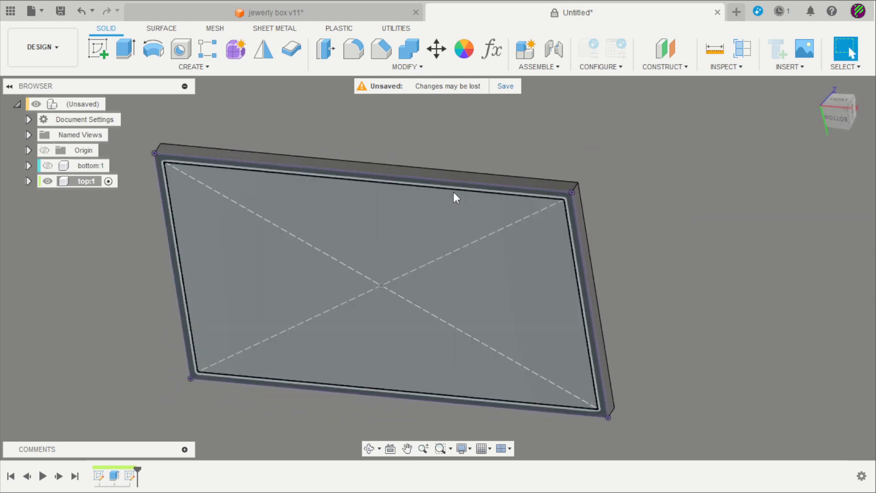
Extrude the inner rectangle profile 5 mm outward from the underside, joined to the top.
key("e")
left_click(261, 195)
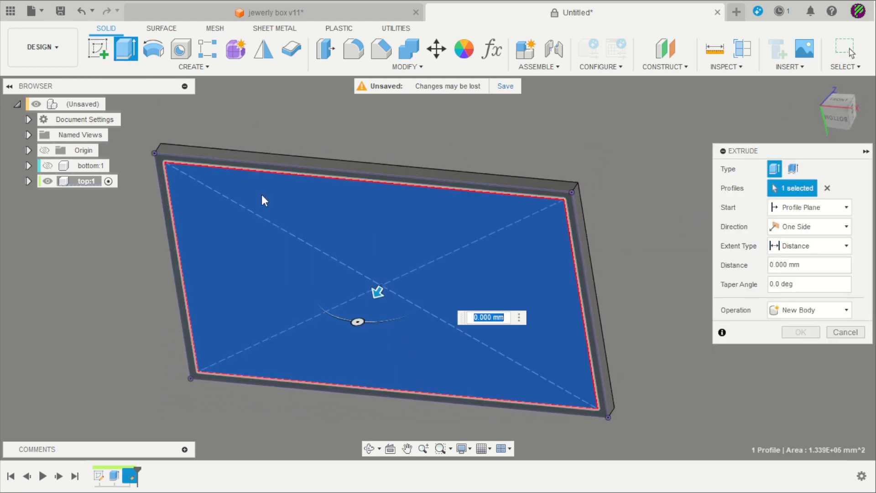
type("5")
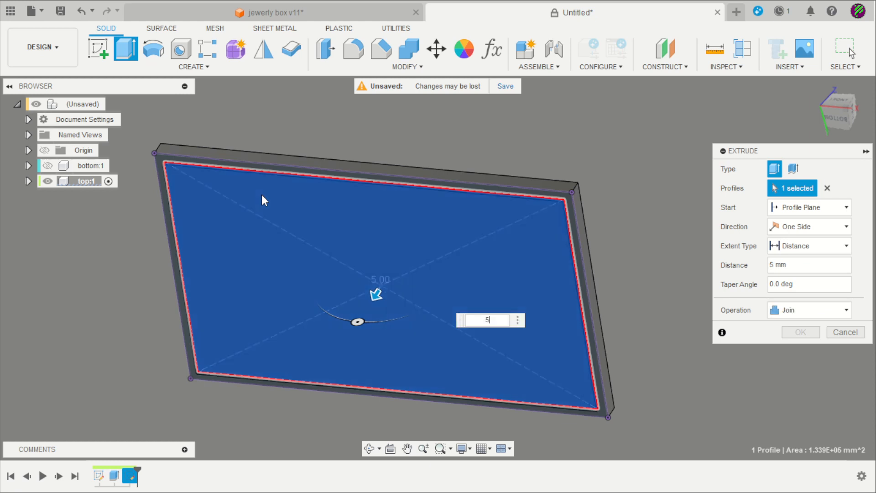
key("Return")
Activate the root assembly and show the bottom component.
middle_click_drag(650, 161, 626, 260, "shift")
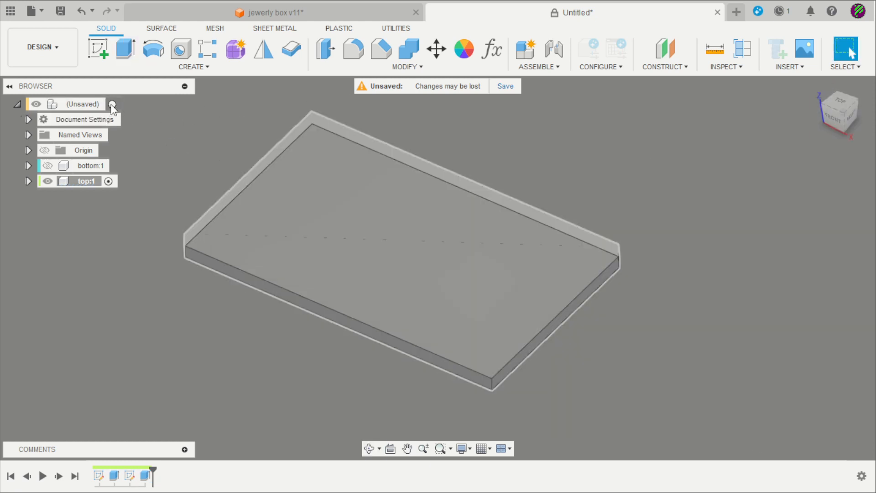
left_click(114, 105)
scroll(308, 140, "down", 3)
left_click(48, 167)
left_click(48, 168)
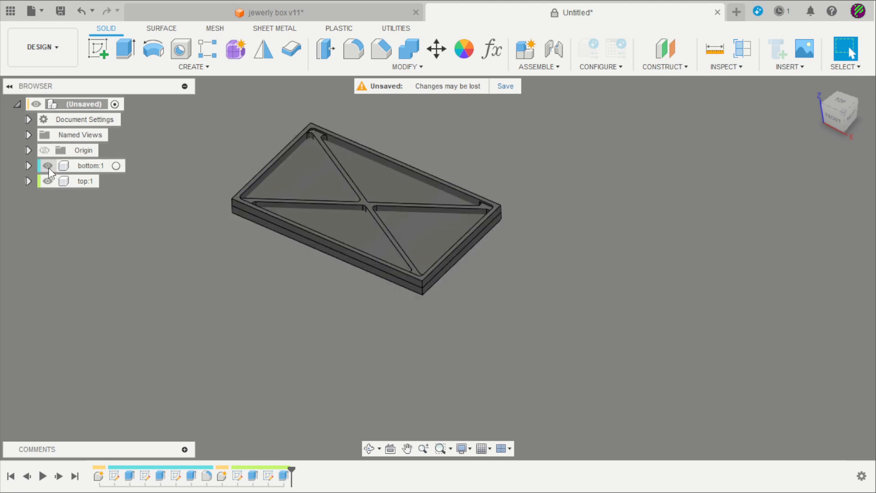
Ground the bottom component and move the top component aside so the two are apart.
right_click(84, 172)
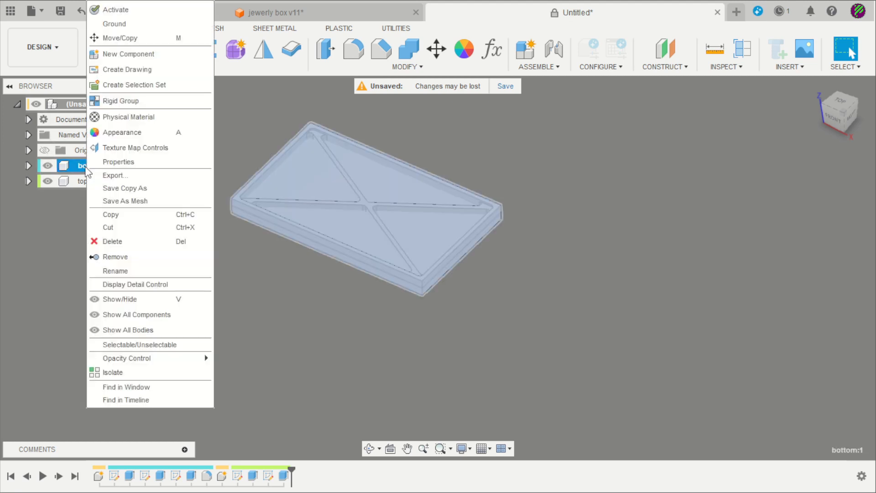
left_click(117, 27)
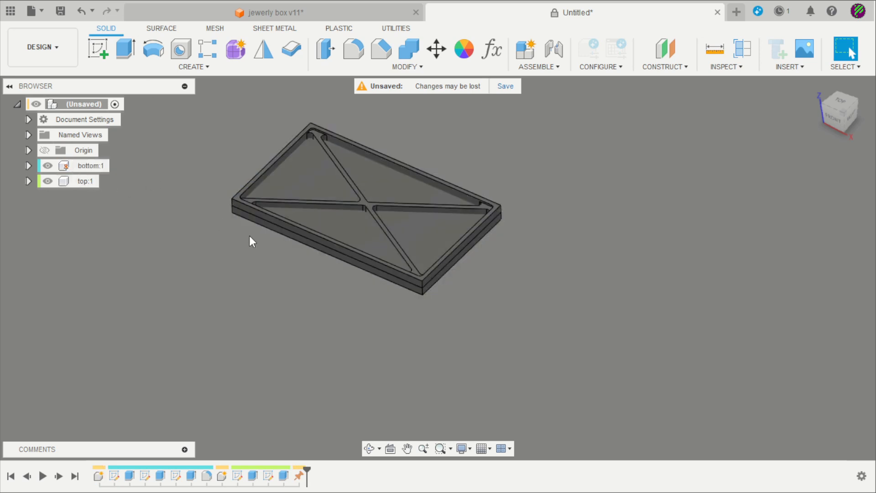
left_click_drag(392, 245, 576, 329)
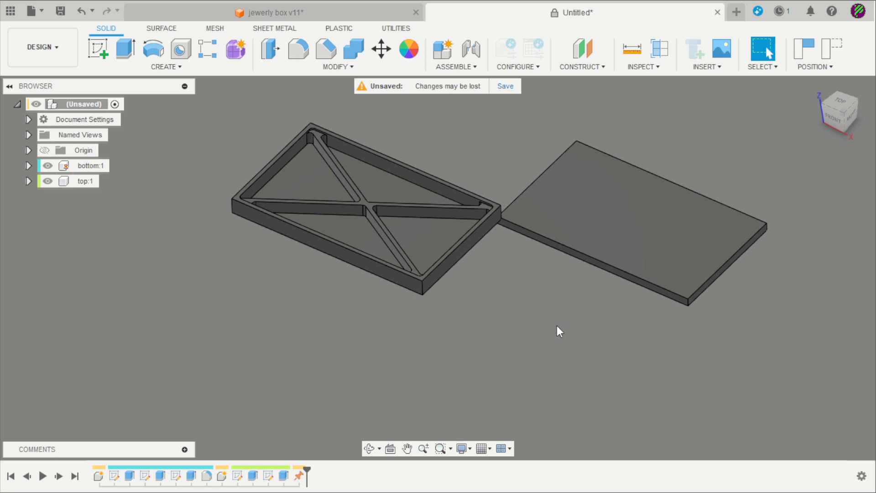
Joint the center of the top's raised underside face to the center of the bottom's crossing dividers, keeping zero angle and offsets.
key("j")
middle_click_drag(556, 321, 541, 239, "shift")
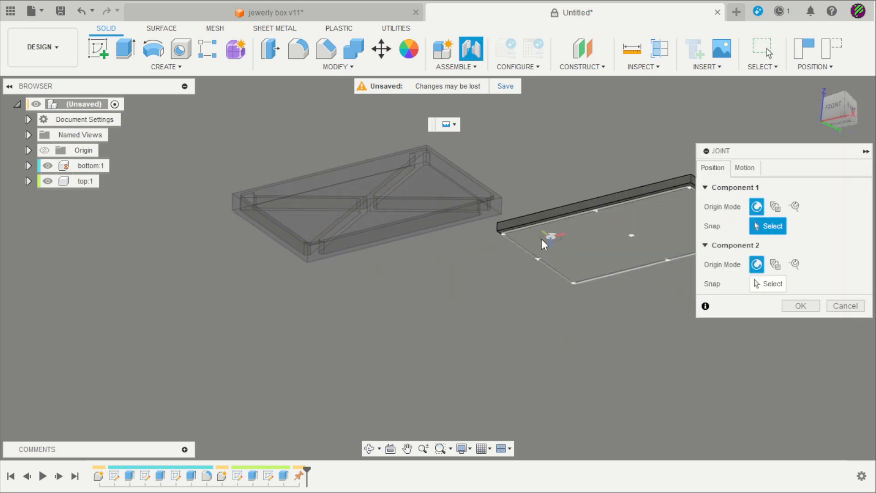
scroll(443, 277, "down", 2)
scroll(555, 281, "up", 4)
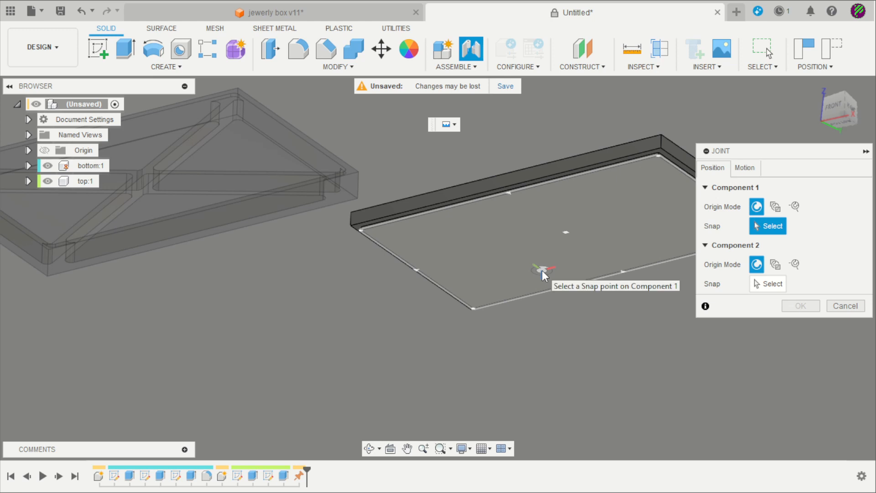
left_click(555, 257)
scroll(556, 258, "down", 3)
middle_click_drag(494, 195, 493, 270, "shift")
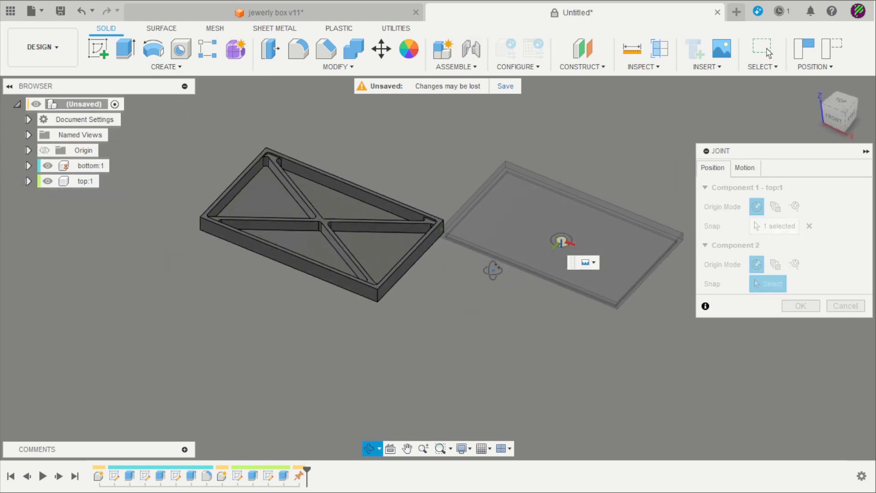
scroll(267, 221, "up", 6)
scroll(418, 221, "up", 3)
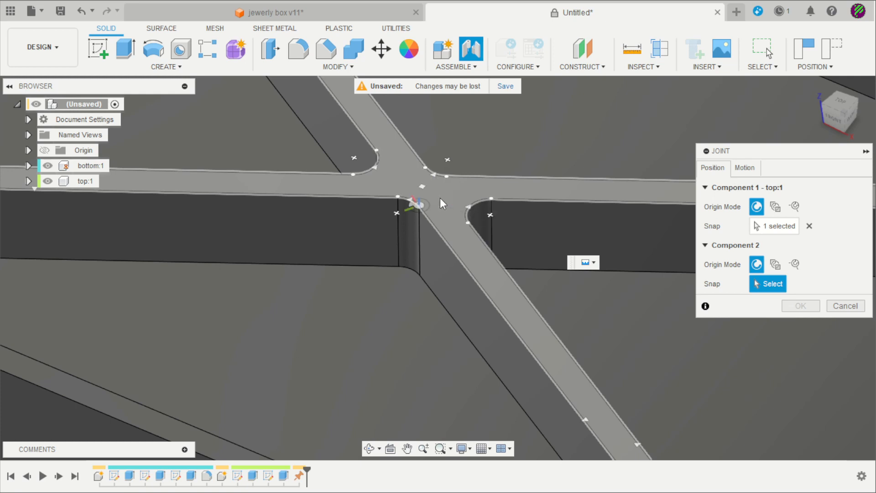
left_click(419, 204)
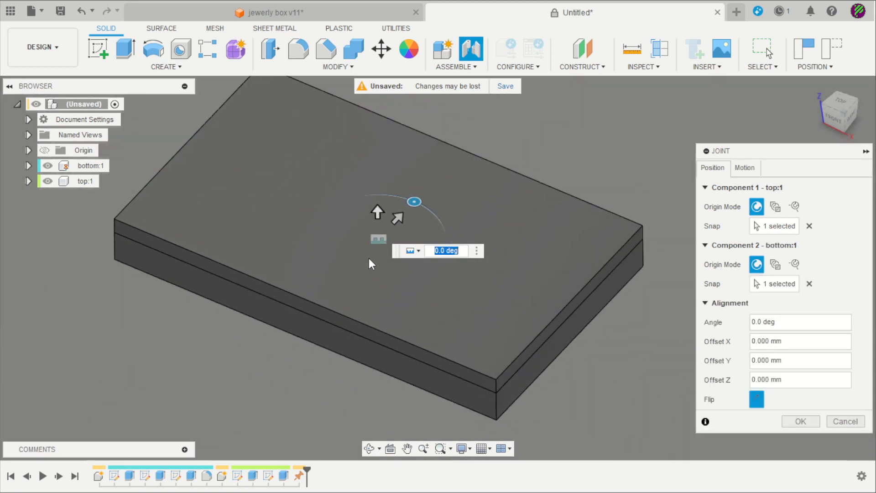
left_click(796, 419)
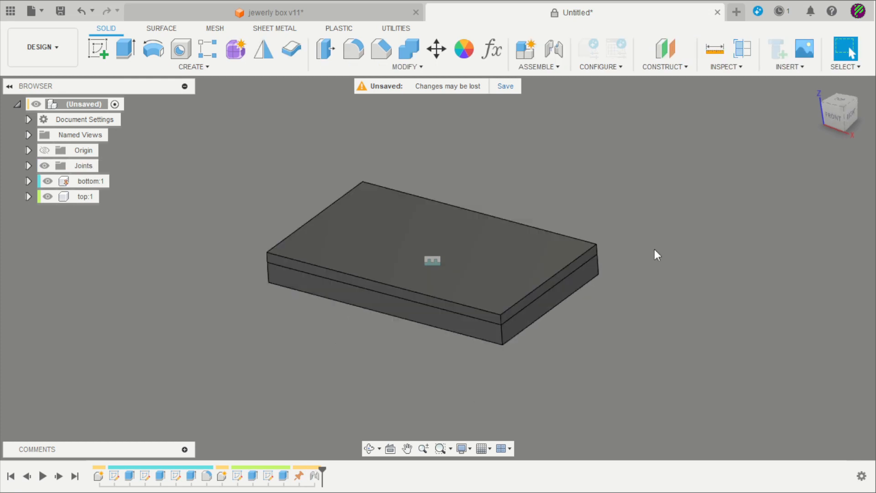
Turn on component color cycling and save the design as "jewerly box yt" in the Fusion 360 #84 - Jewerly Box folder.
key("shift+n")
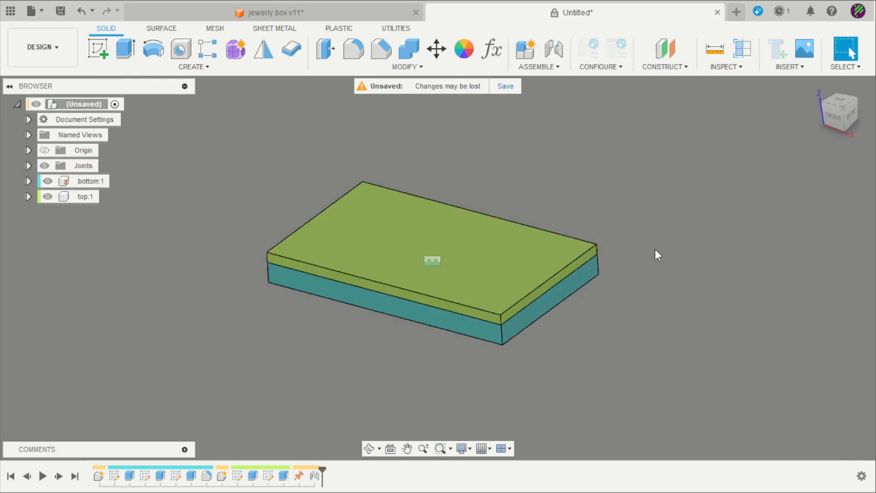
middle_click_drag(585, 338, 529, 153, "shift")
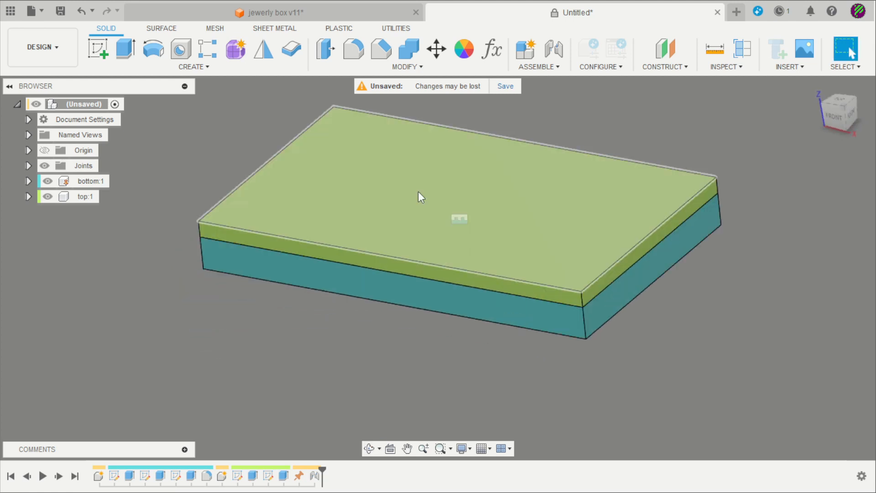
left_click(59, 11)
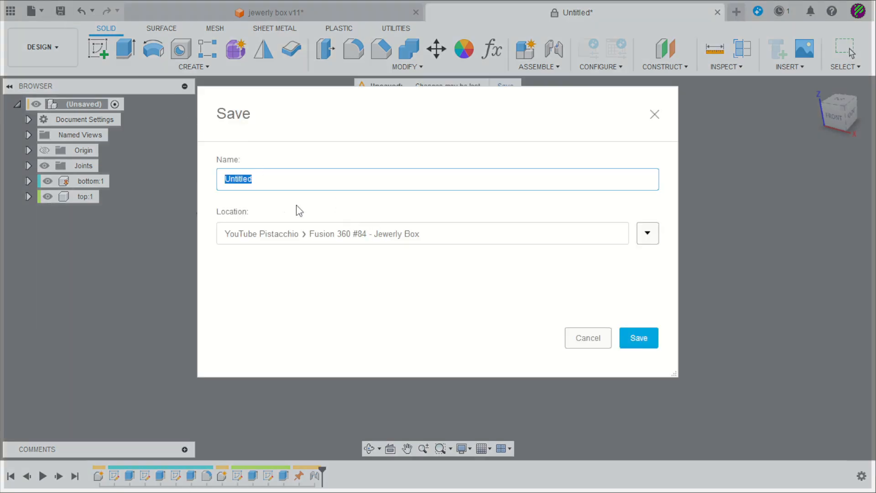
type("jewerly box yt")
left_click(648, 342)
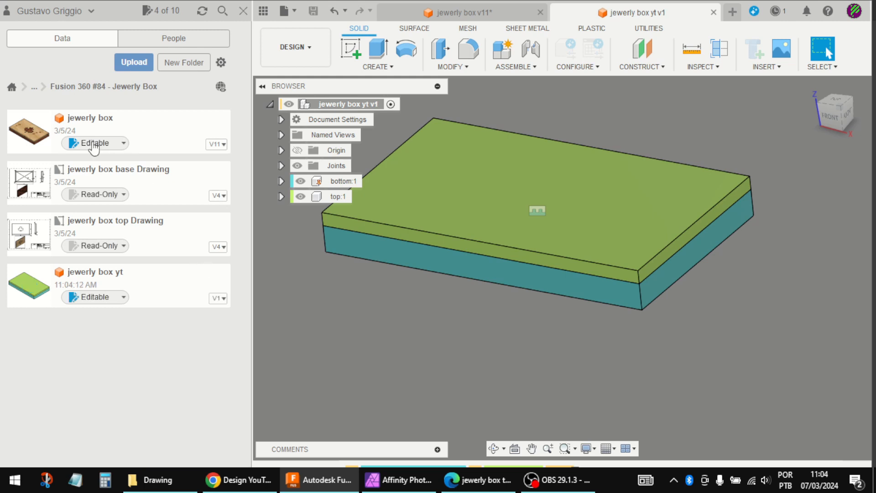
Go up to the YouTube Pistacchio project and open its Fusion 360 #83 - Canada Flag folder.
left_click(34, 91)
left_click(46, 103)
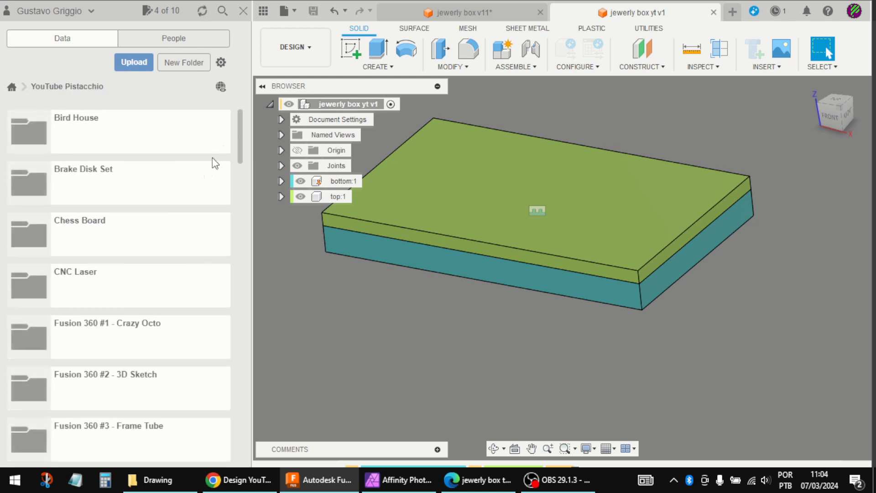
left_click_drag(243, 122, 229, 404)
scroll(228, 404, "down", 3)
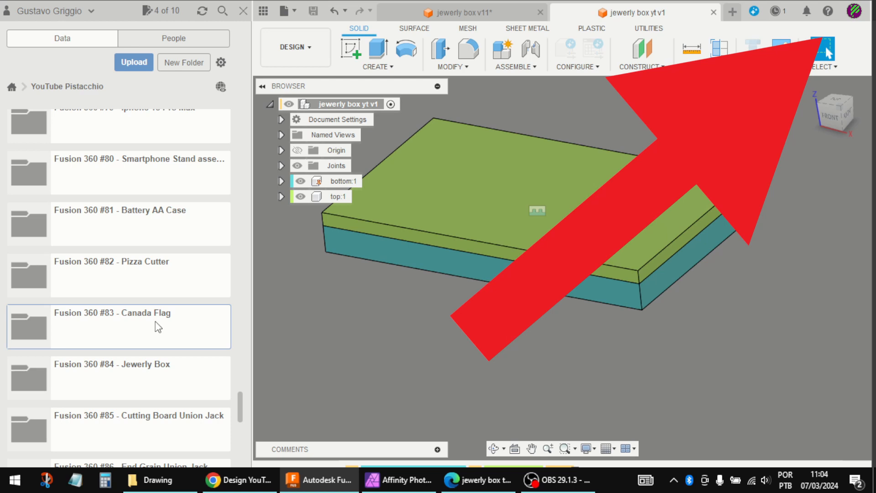
left_click(155, 321)
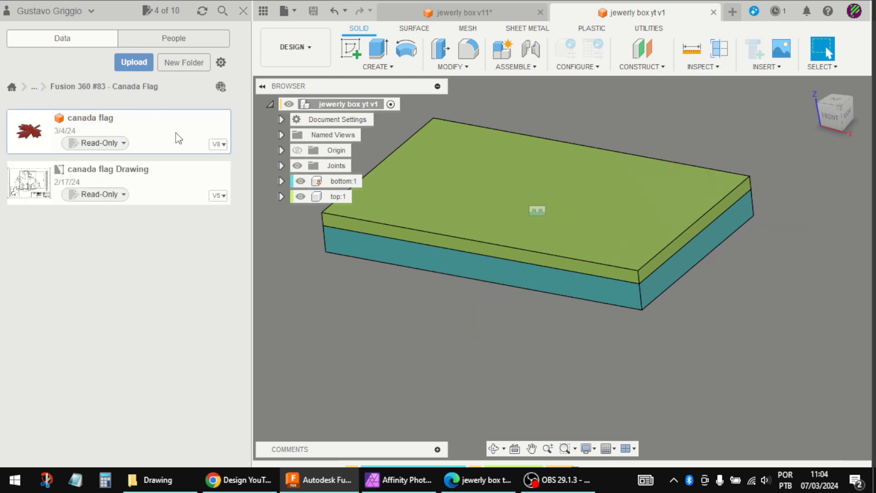
Copy the canada flag design into the YouTube Pistacchio project's Fusion 360 #84 - Jewerly Box folder.
right_click(178, 139)
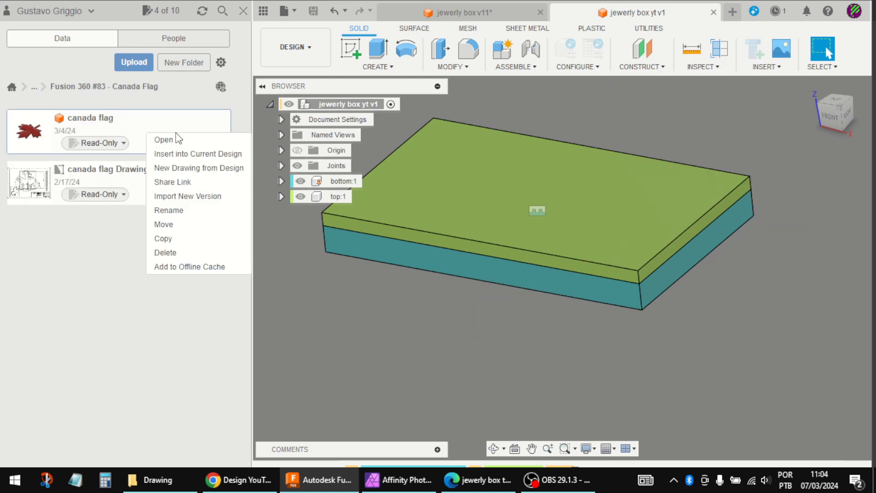
left_click(164, 239)
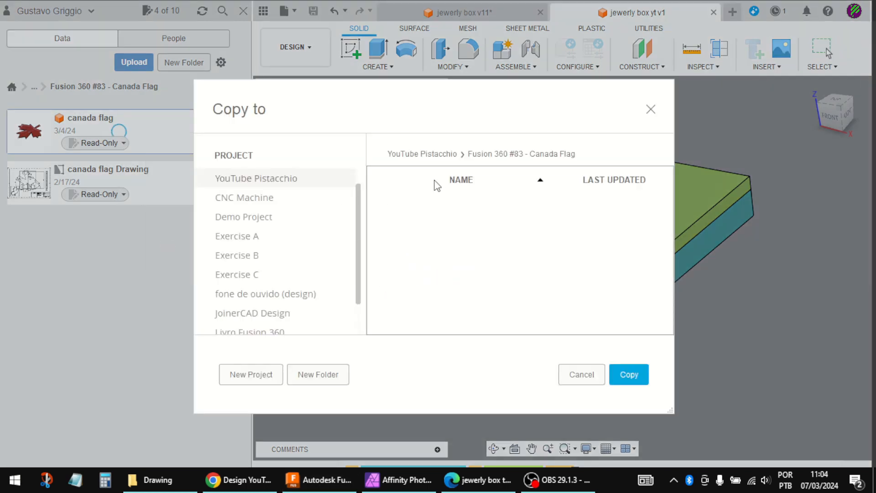
left_click(424, 154)
scroll(523, 276, "down", 20)
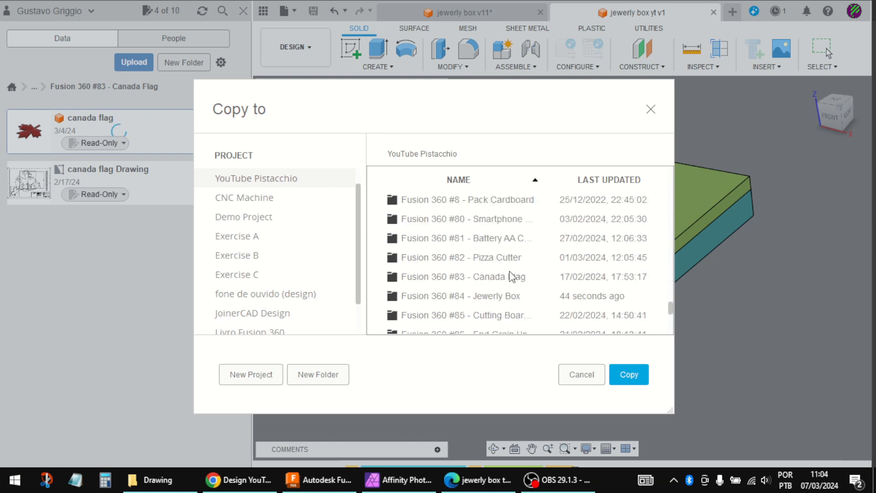
double_click(497, 296)
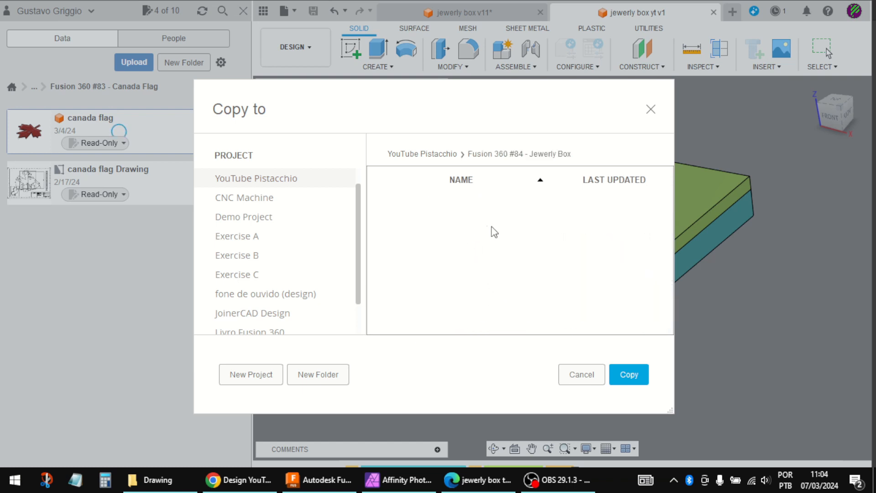
left_click(638, 377)
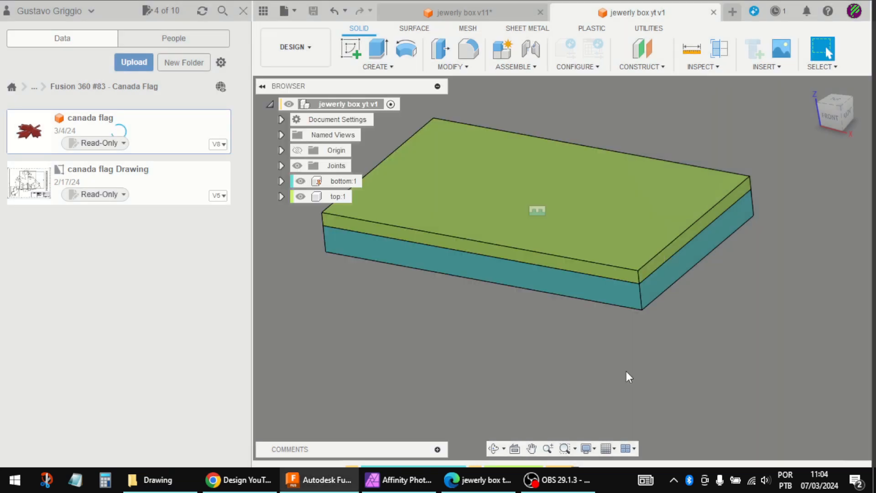
Go back up to the YouTube Pistacchio project and open its Fusion 360 #84 - Jewerly Box folder.
left_click(34, 101)
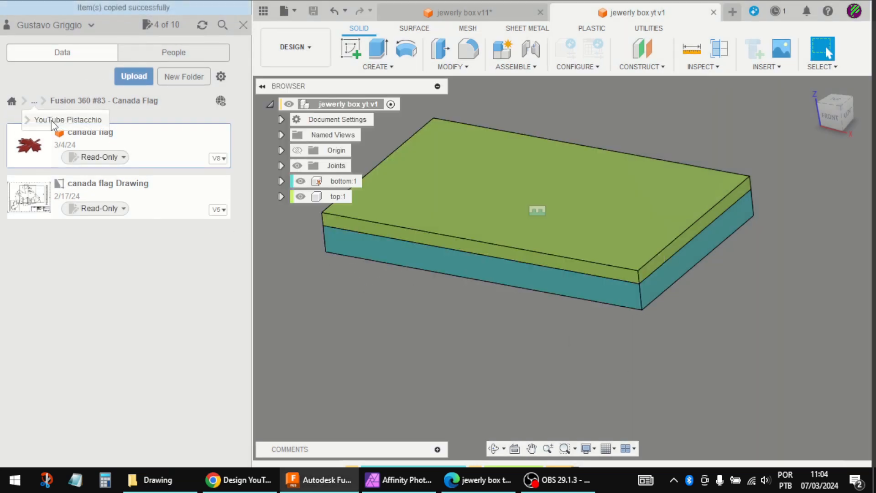
left_click(51, 117)
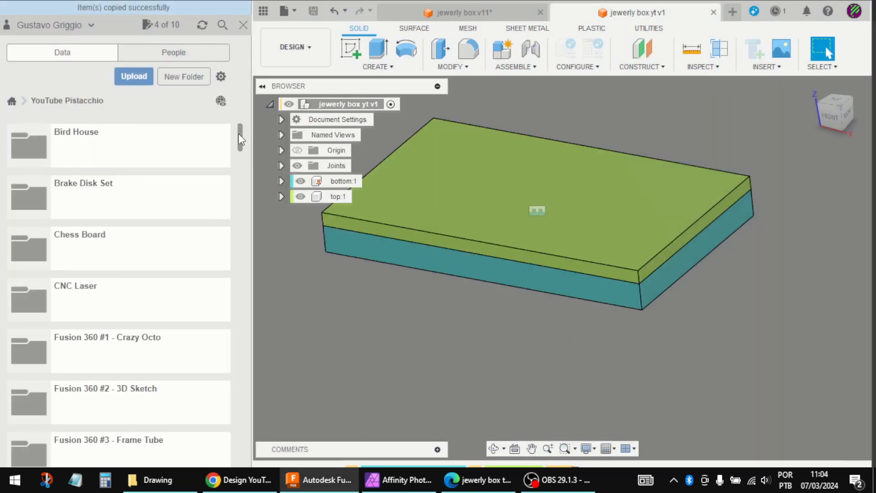
left_click_drag(238, 133, 245, 410)
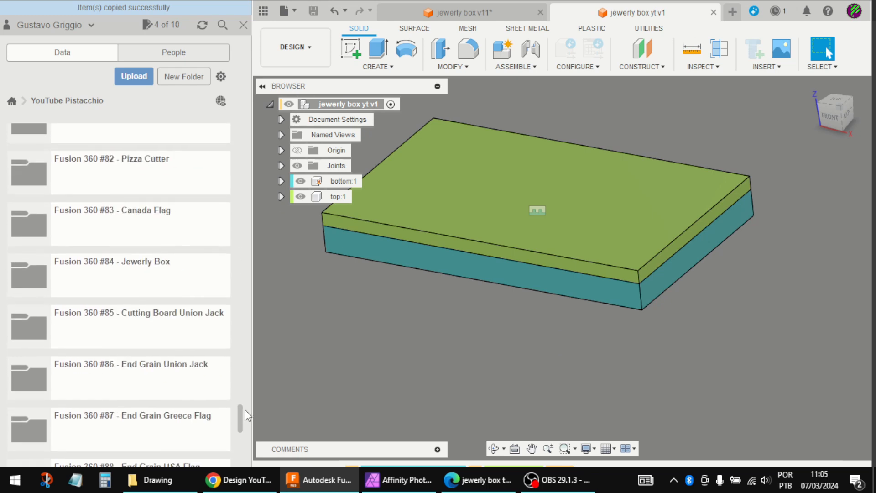
left_click(137, 282)
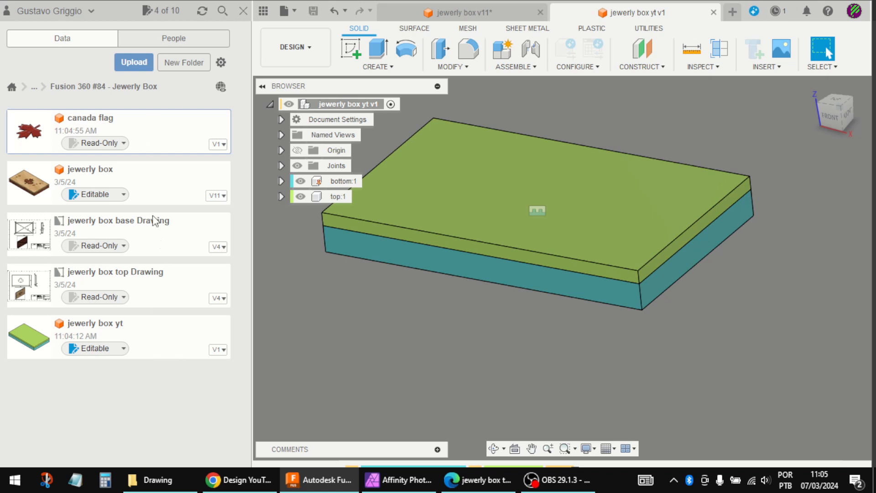
scroll(524, 373, "down", 4)
scroll(455, 335, "up", 3)
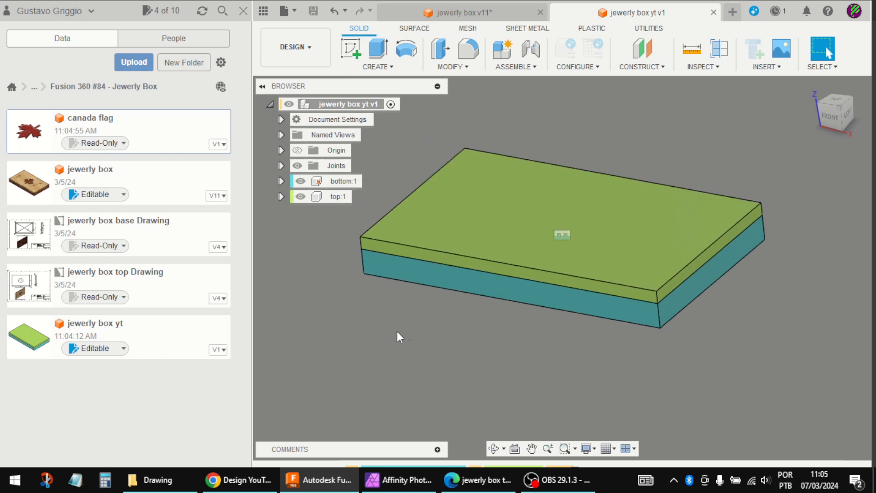
Insert the copied canada flag design above the box and rotate it -180 degrees about the Z axis.
left_click_drag(165, 146, 421, 317)
left_click_drag(424, 187, 369, 227)
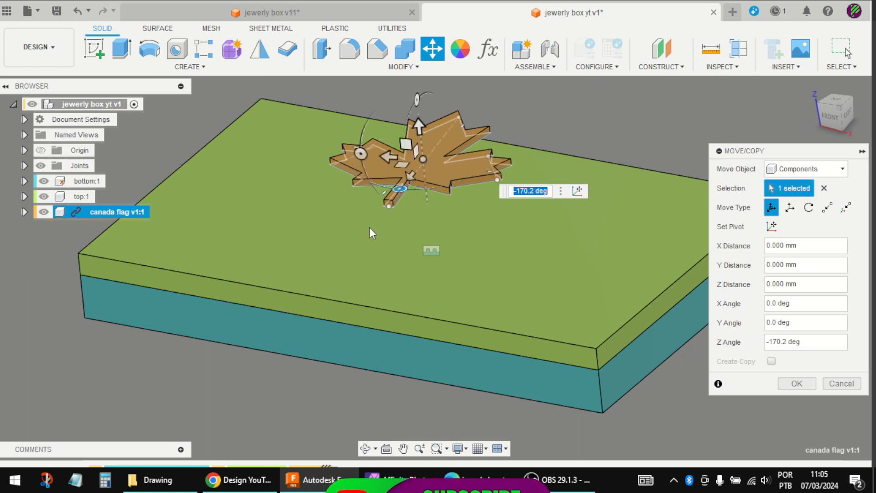
type("-180")
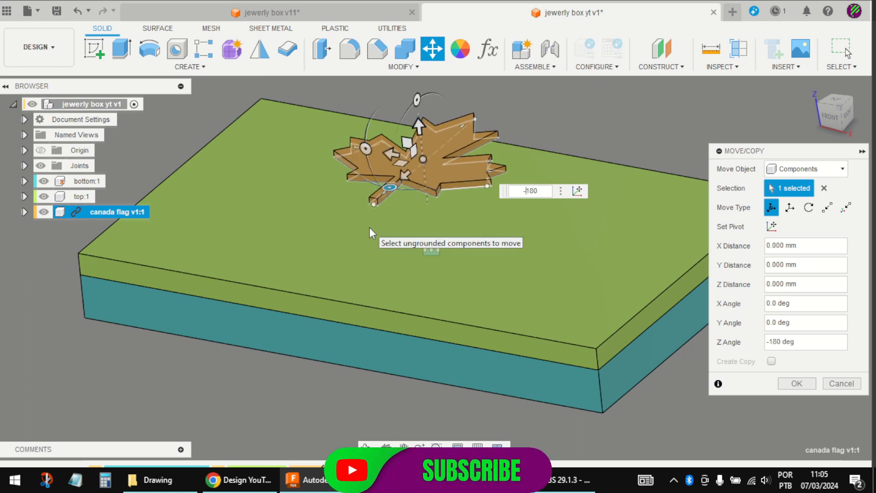
key("Return")
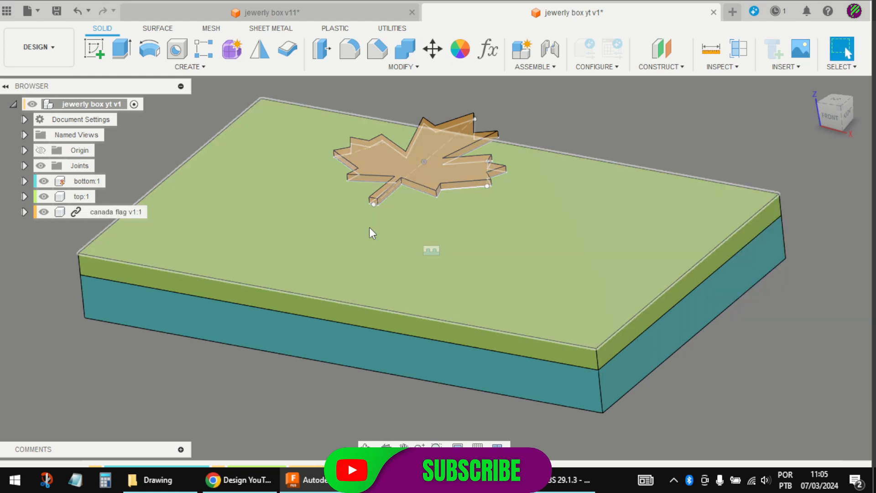
Expand the inserted canada flag component and hide its sketches.
scroll(489, 221, "down", 3)
mouse_move(571, 145)
middle_mouse_down("shift")
mouse_move(616, 109)
mouse_move(593, 145)
mouse_move(585, 137)
middle_mouse_up("shift")
key("Escape")
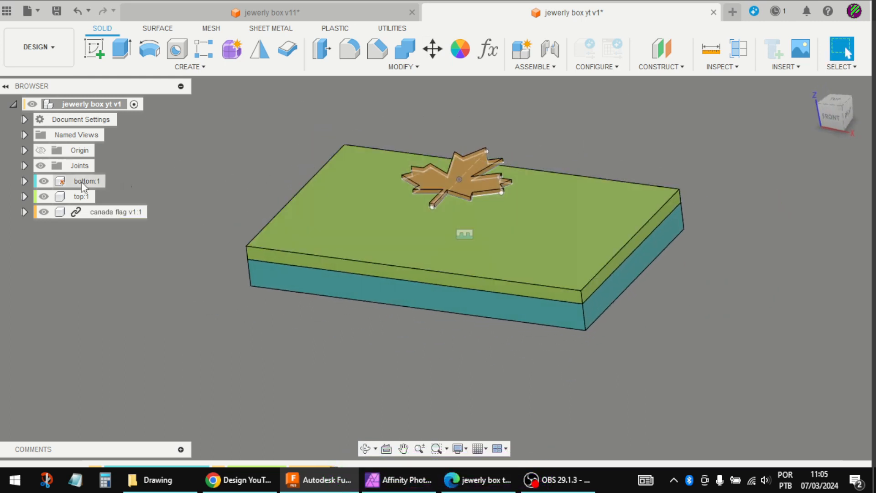
left_click(23, 212)
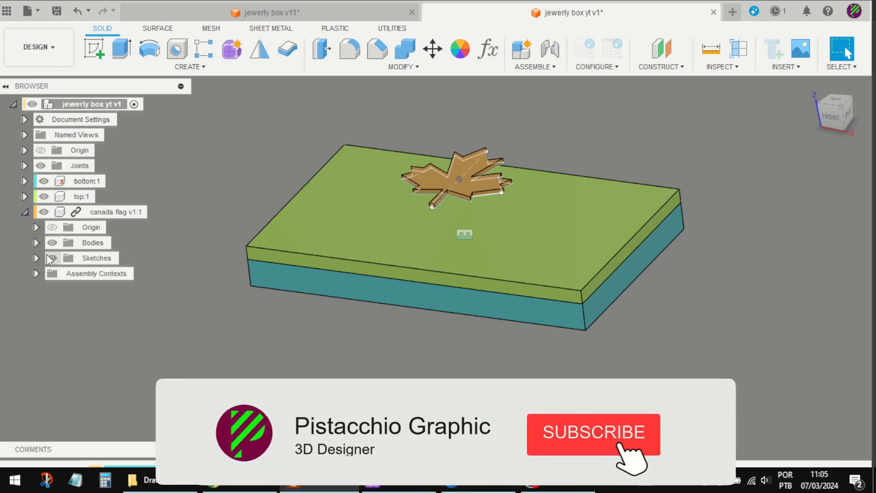
scroll(295, 330, "up", 3)
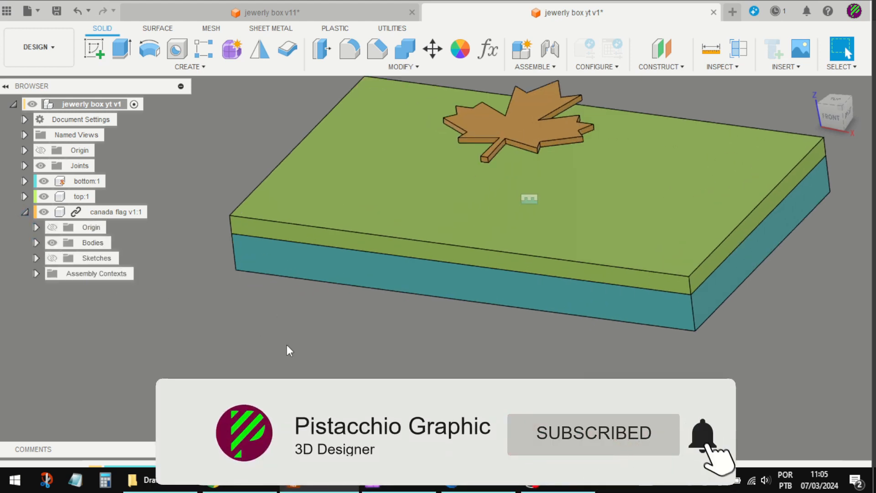
Rigidly joint the center of the leaf's upper face to the center of the top's upper face, at 180 degrees, zero offsets and unflipped.
left_click(550, 50)
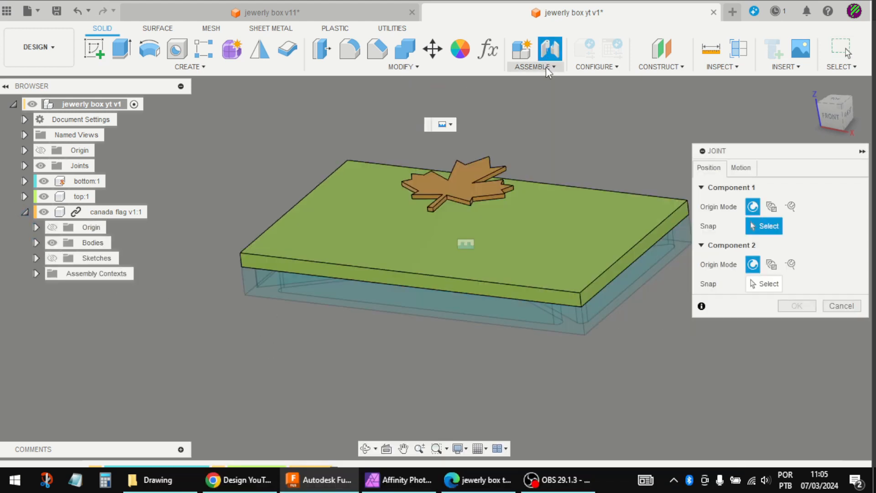
scroll(521, 129, "up", 5)
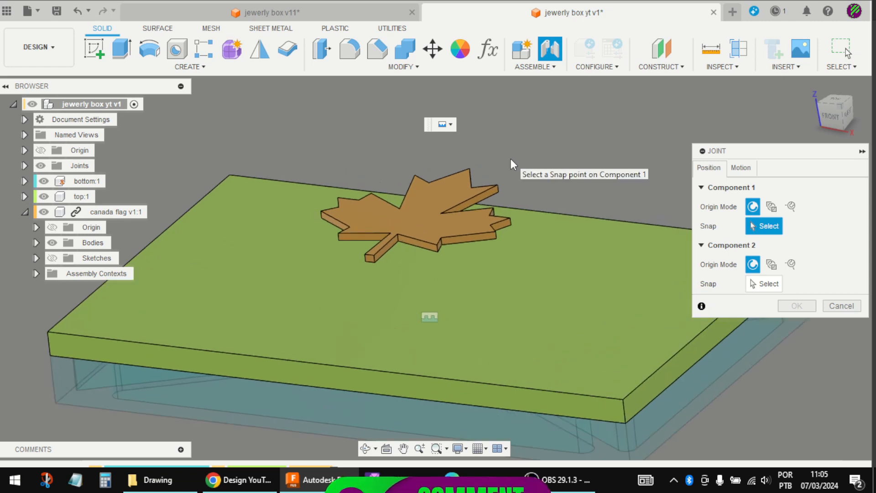
left_click(397, 233)
scroll(456, 264, "down", 4)
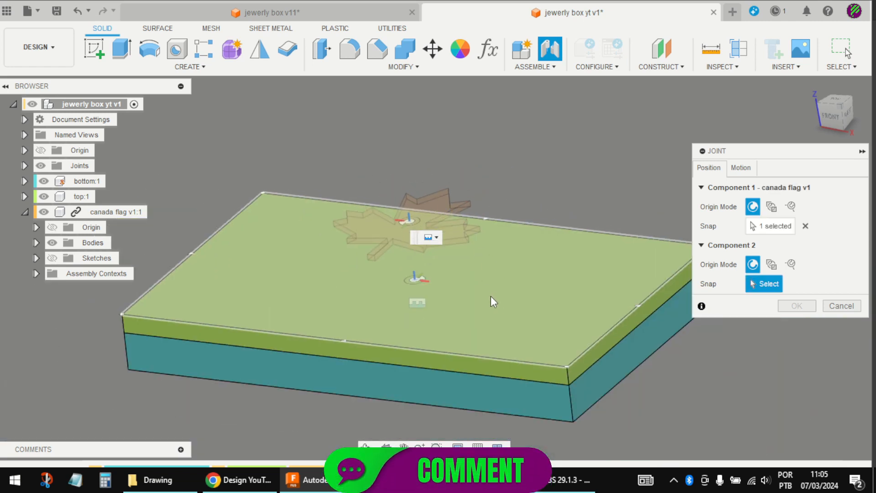
left_click(479, 294)
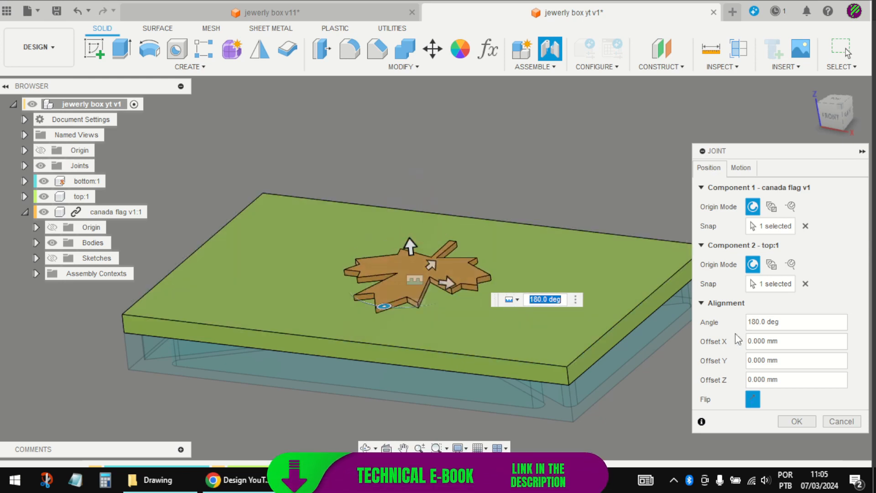
left_click(751, 400)
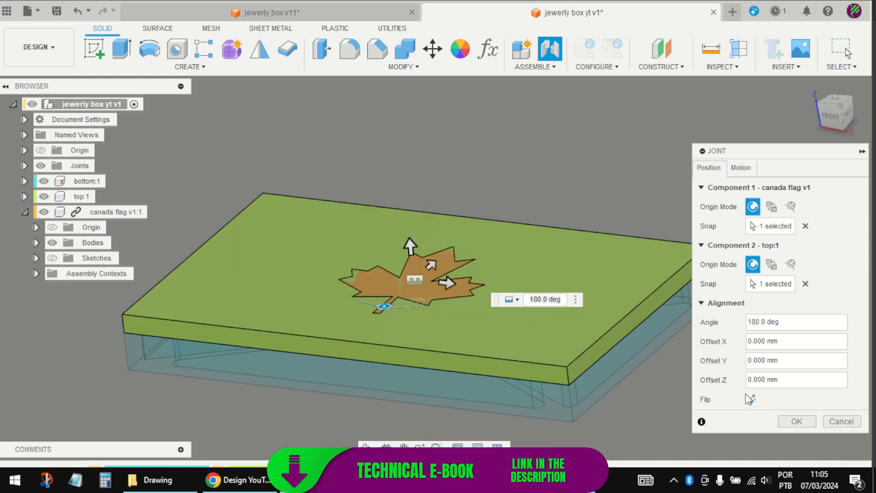
left_click(801, 422)
Cut the maple leaf out of the top using Combine, with the top as target body and the leaf as tool body.
scroll(586, 148, "down", 3)
middle_click_drag(603, 135, 612, 149, "shift")
scroll(613, 148, "up", 2)
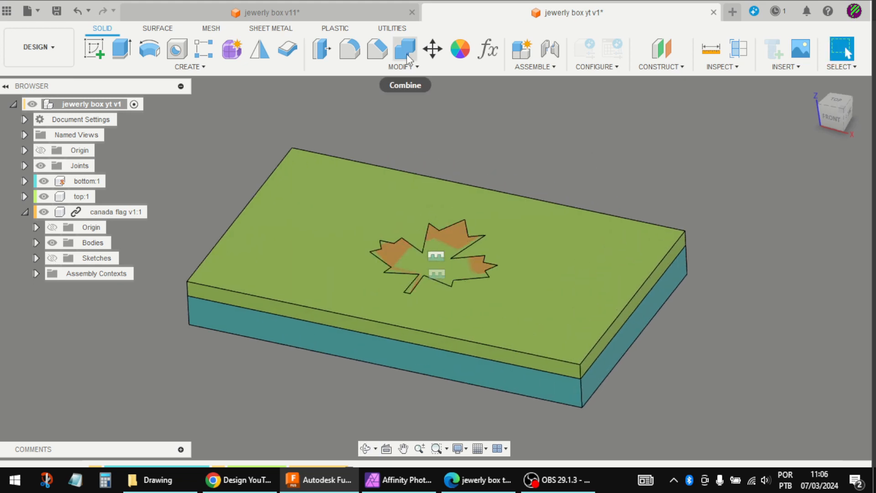
left_click(404, 54)
scroll(547, 277, "up", 1)
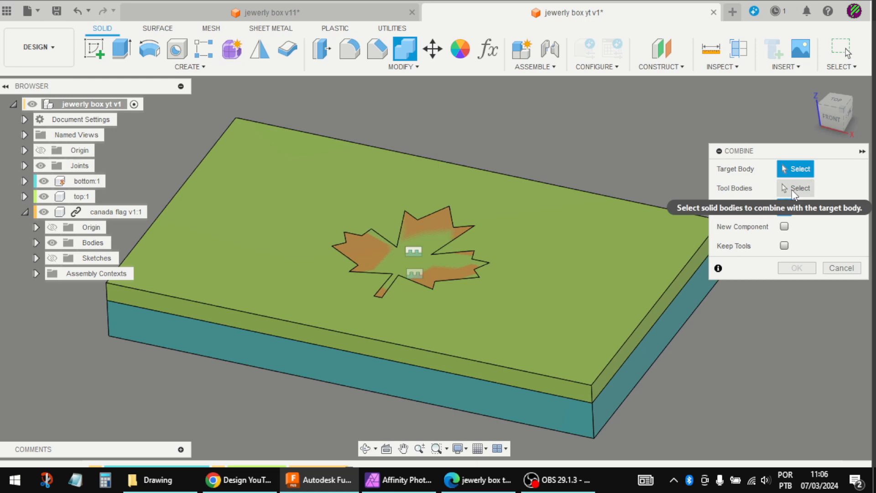
left_click(547, 267)
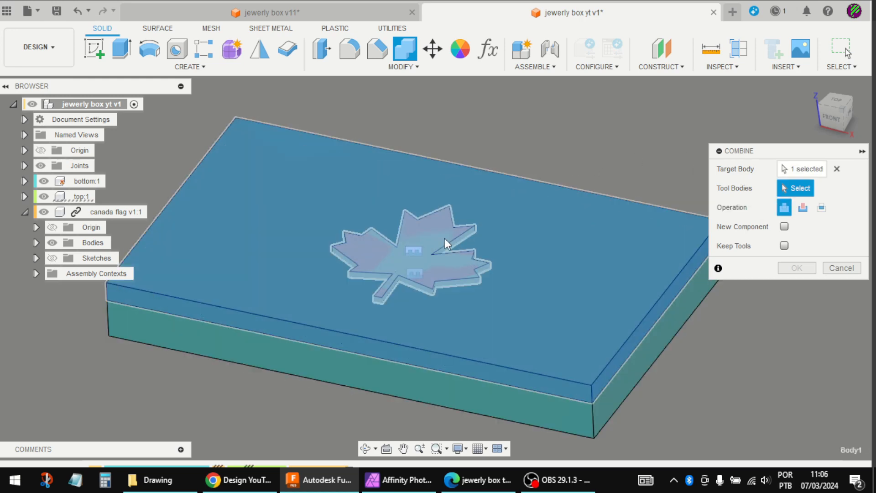
left_click(443, 239)
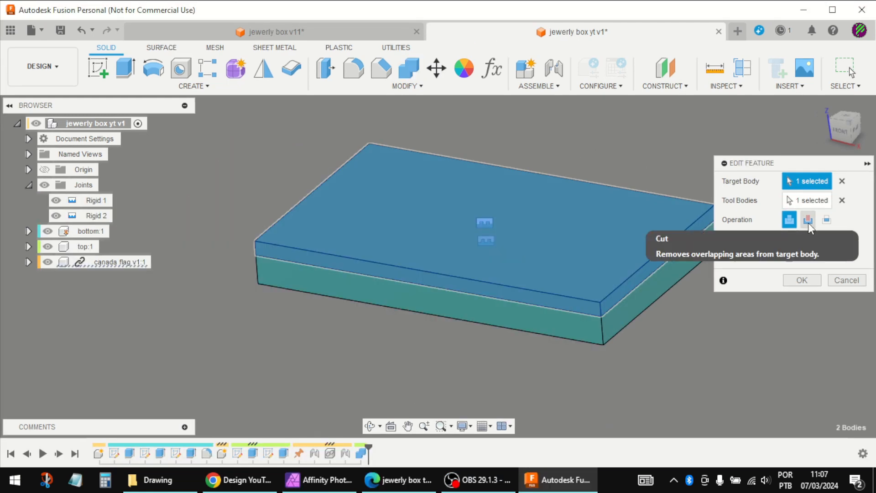
left_click(808, 221)
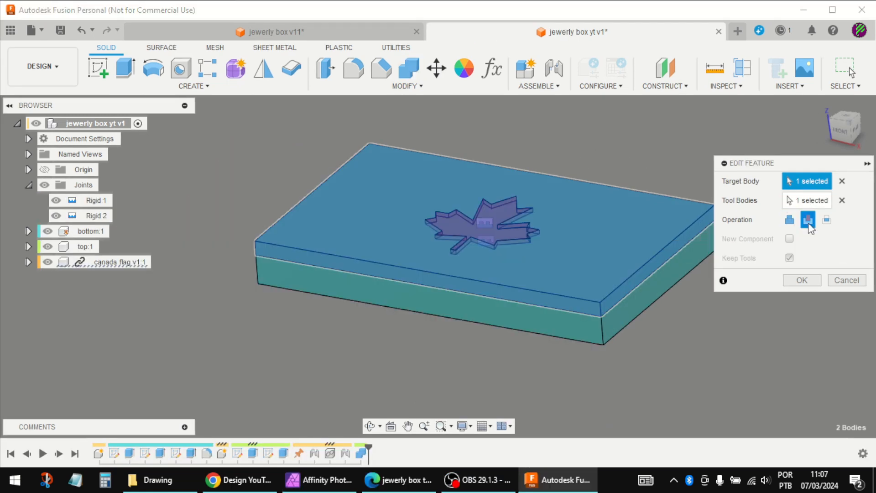
left_click(805, 283)
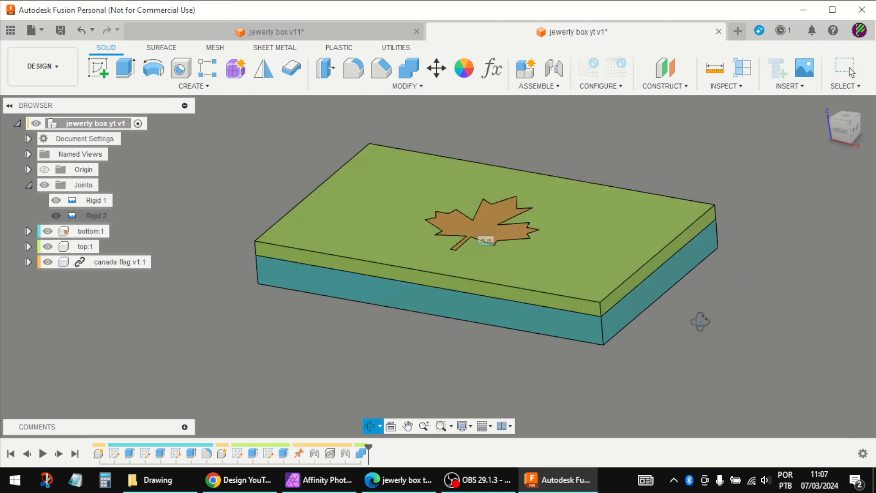
Move the maple leaf off the box and examine the leaf-shaped pocket in the top.
middle_click_drag(700, 318, 448, 312, "shift")
scroll(448, 311, "up", 2)
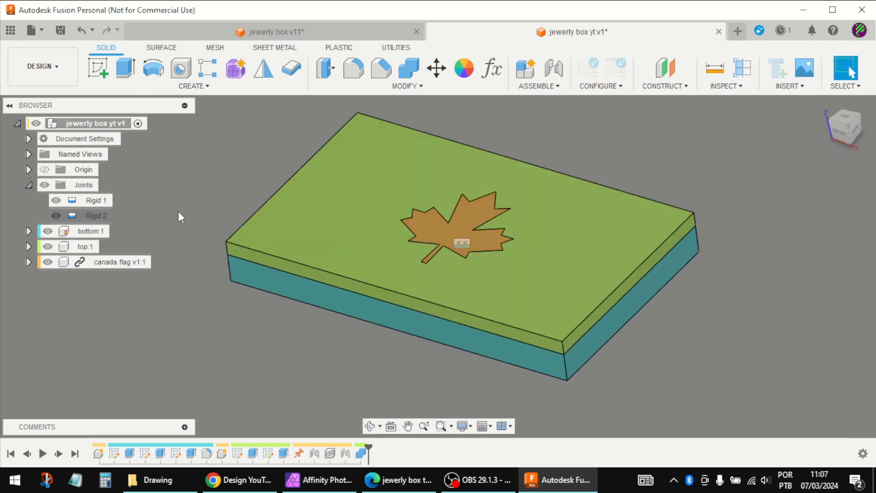
left_click_drag(483, 218, 716, 120)
scroll(542, 285, "down", 2)
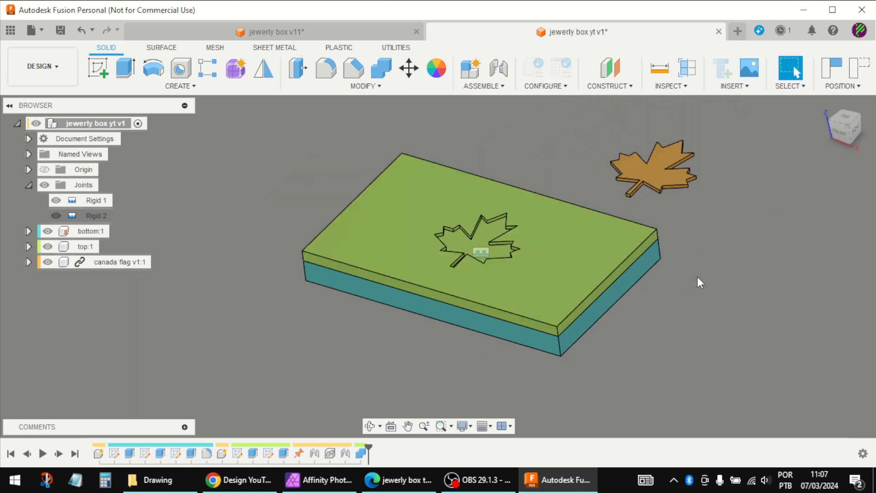
mouse_move(698, 282)
middle_mouse_down("shift")
mouse_move(698, 251)
mouse_move(696, 268)
middle_mouse_up("shift")
scroll(459, 216, "up", 2)
scroll(486, 231, "up", 3)
middle_click_drag(516, 265, 520, 271, "shift")
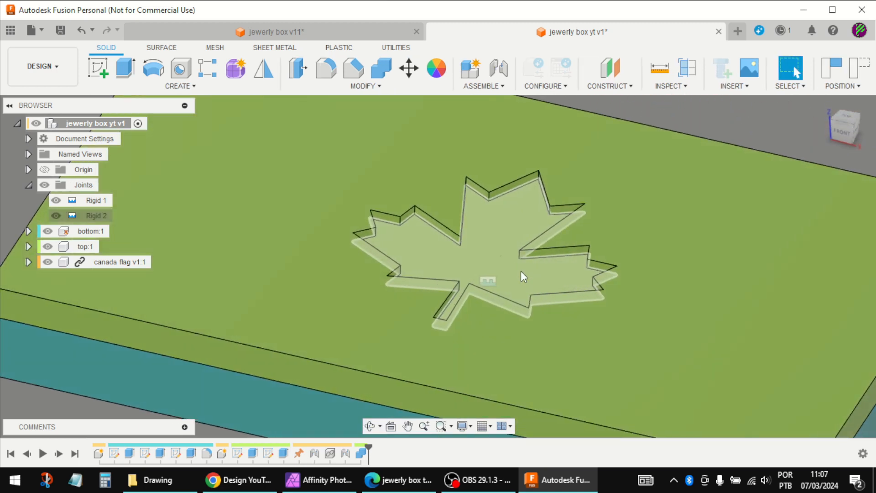
scroll(488, 206, "down", 2)
middle_click_drag(719, 292, 584, 372, "shift")
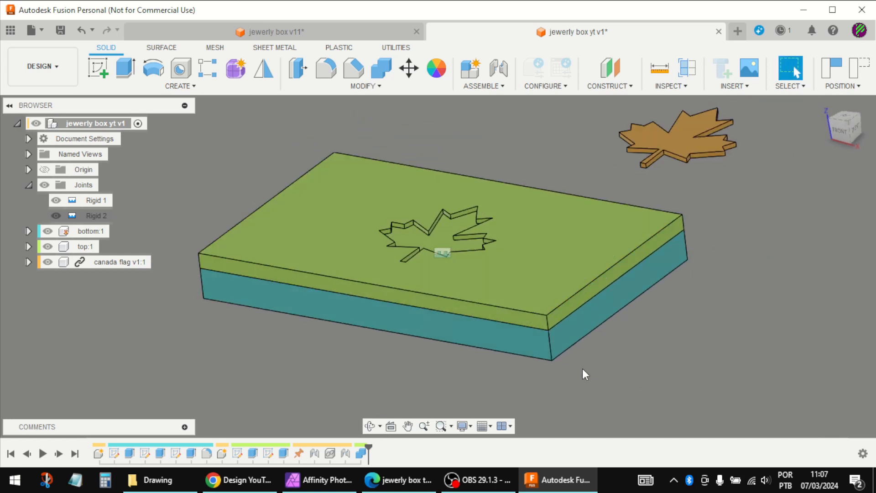
Delete the leaf's Combine cut, its rigid joint and the canada flag component insert from the design history.
right_click(361, 453)
left_click(382, 365)
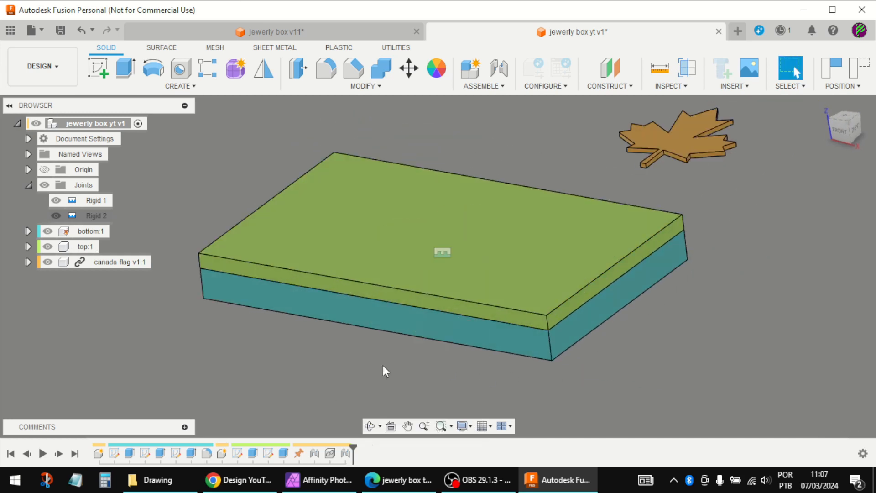
right_click(346, 453)
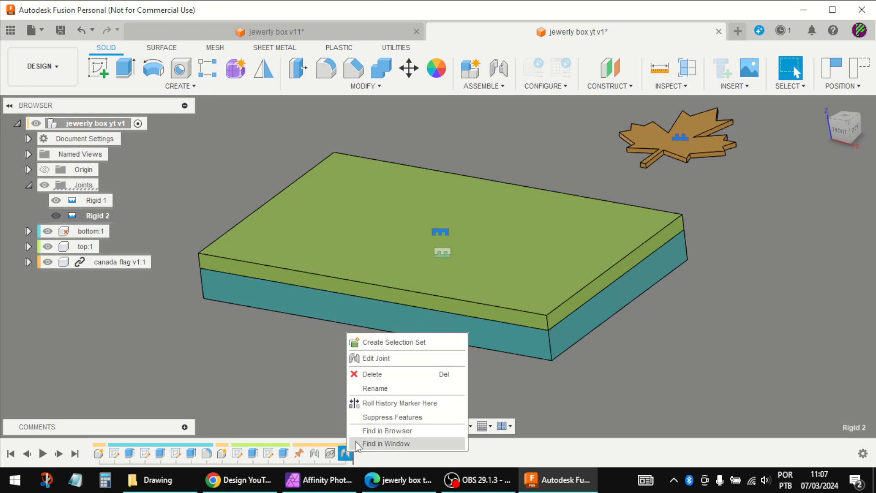
left_click(376, 374)
right_click(330, 453)
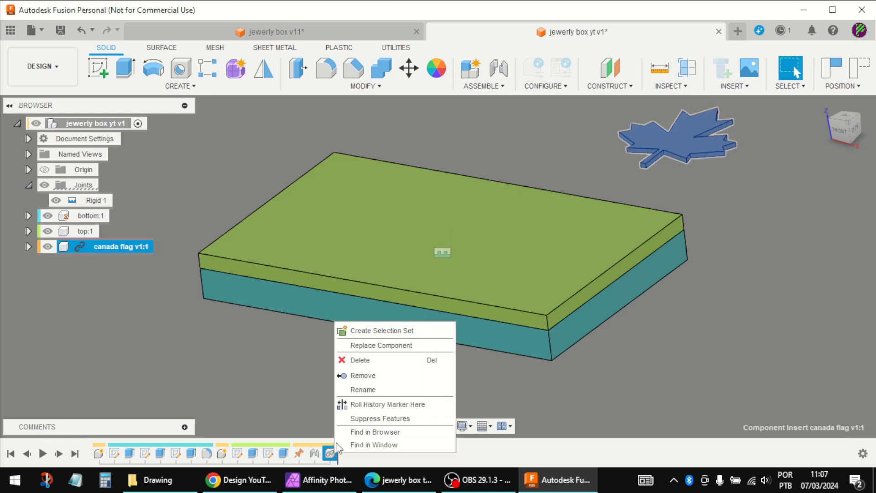
left_click(360, 360)
left_click(315, 453)
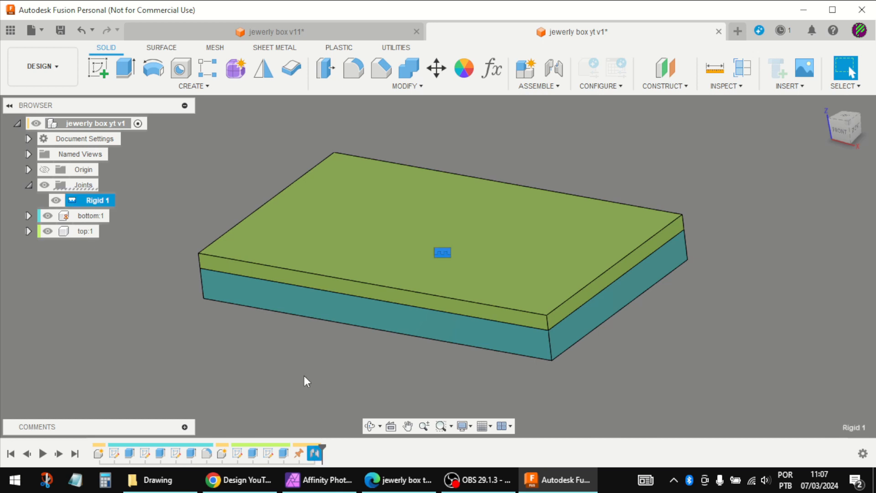
Collapse the joints folder and hide all joints in the assembly.
left_click(306, 382)
left_click(28, 184)
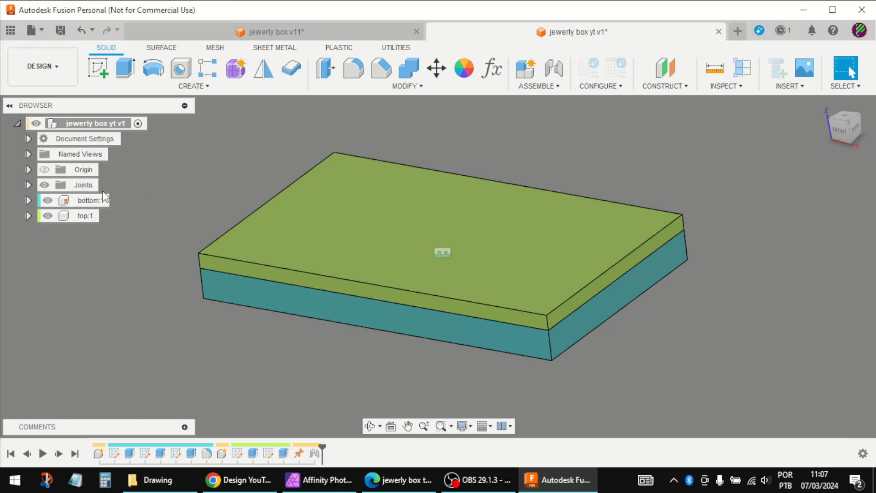
left_click(44, 184)
scroll(309, 256, "down", 2)
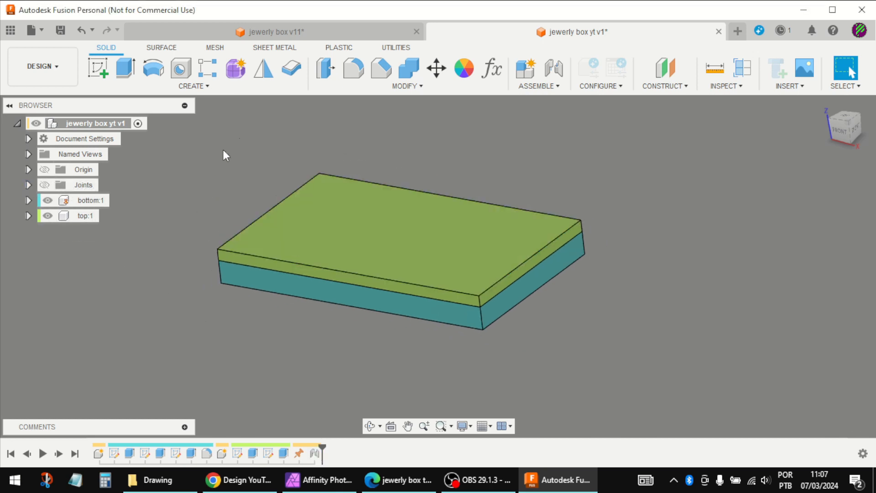
Open the canada flag design from the project data and open its maple leaf sketch, Sketch1, for editing.
left_click(11, 30)
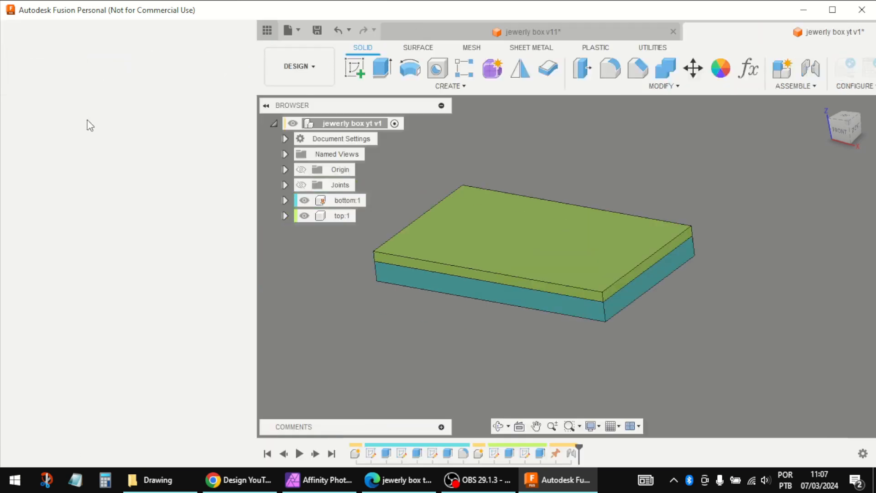
double_click(164, 155)
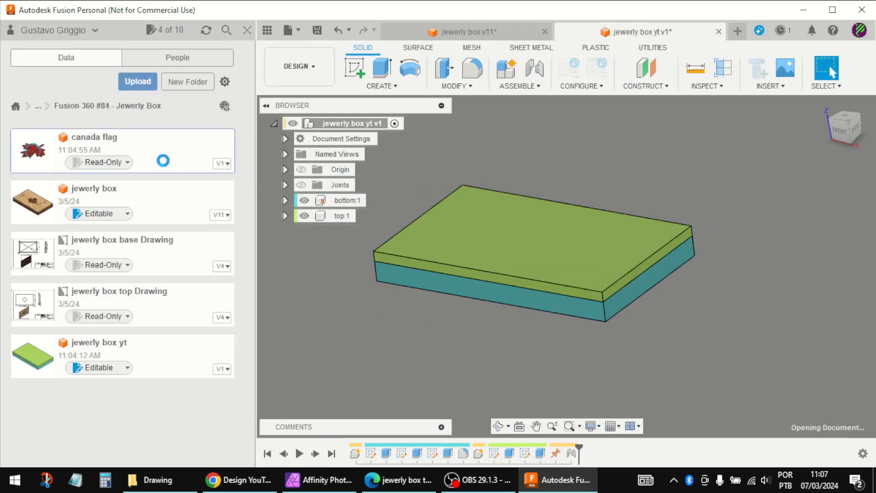
left_click(247, 30)
left_click(27, 200)
left_click(78, 217)
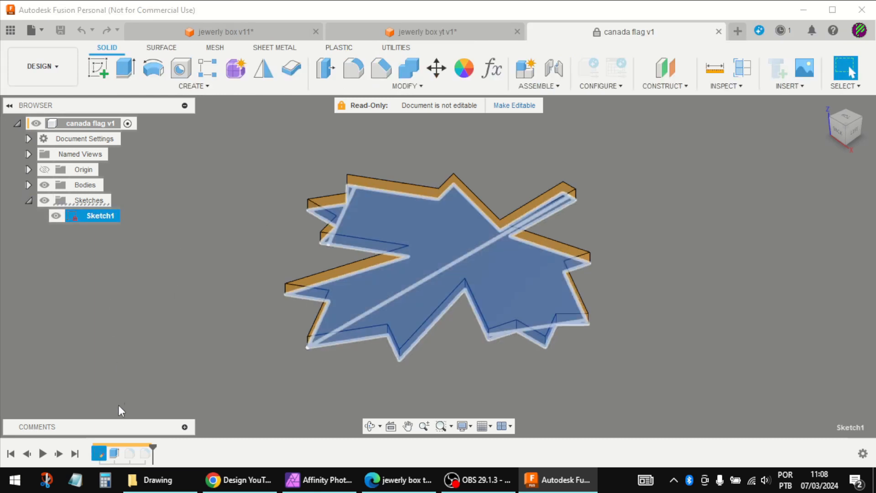
double_click(98, 215)
double_click(75, 217)
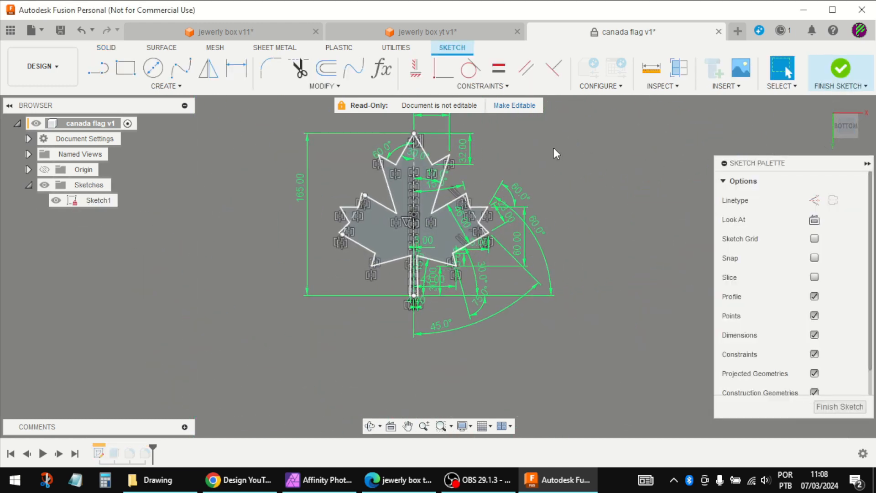
Select the entire maple leaf sketch with its dimensions and constraints and copy it.
scroll(536, 164, "up", 2)
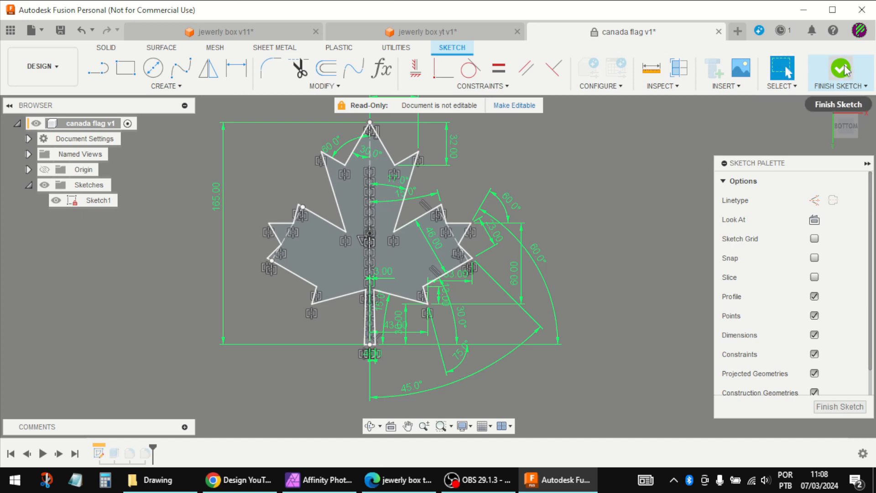
scroll(424, 207, "down", 3)
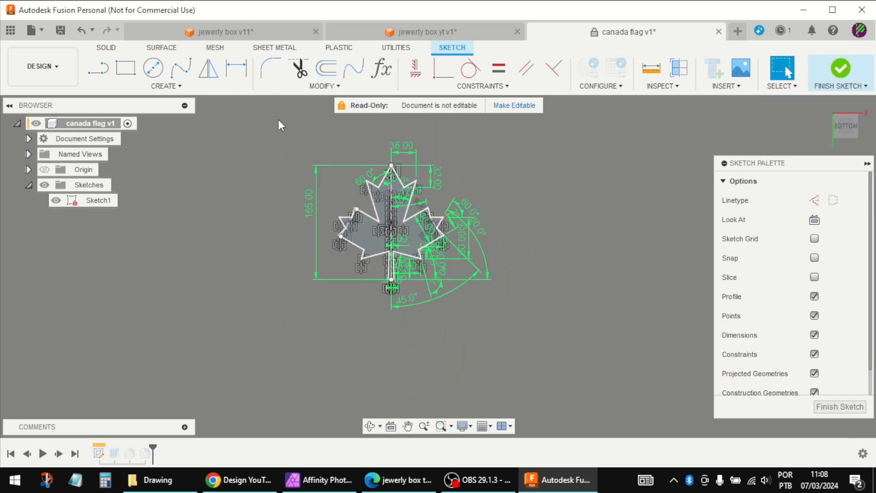
left_click_drag(280, 125, 563, 363)
scroll(420, 304, "up", 1)
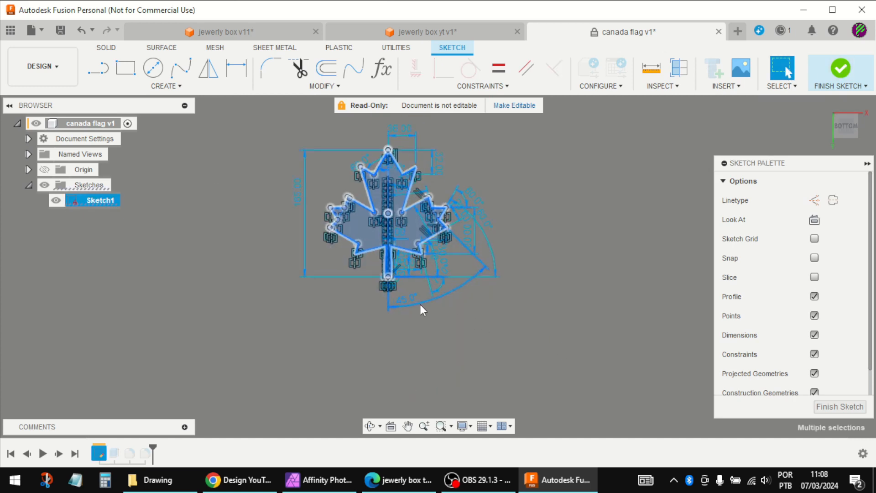
scroll(420, 304, "up", 1)
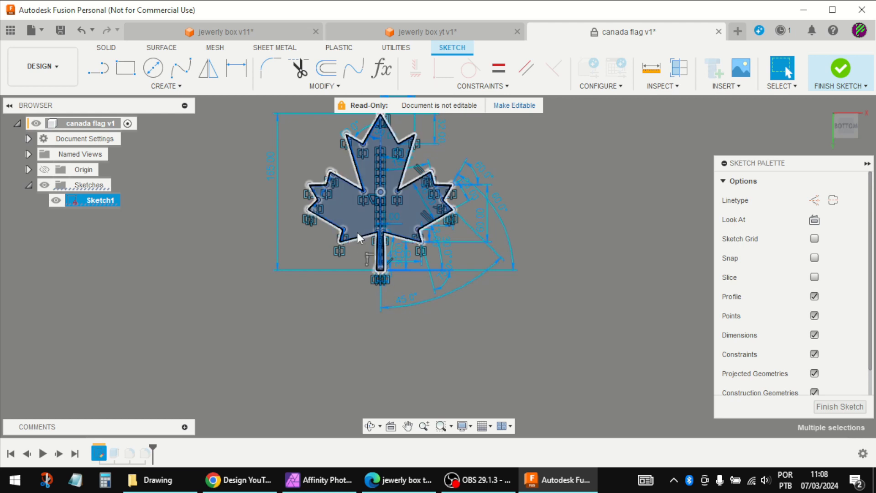
right_click(575, 206)
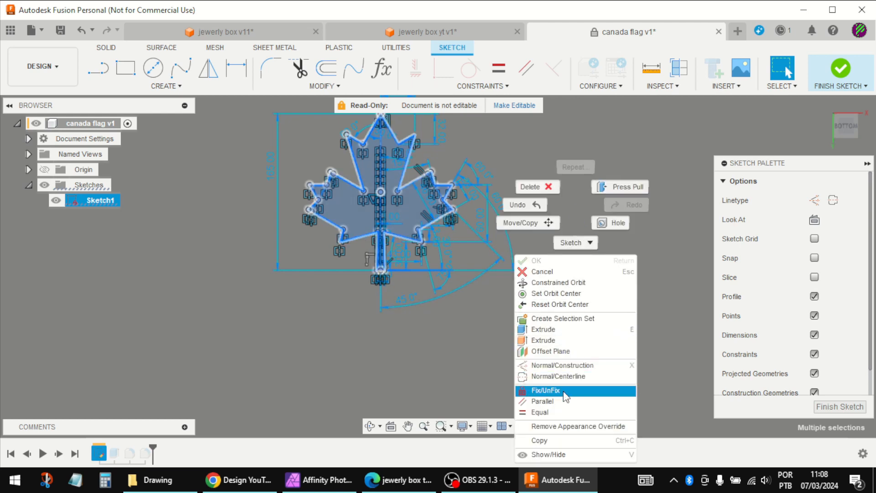
left_click(555, 439)
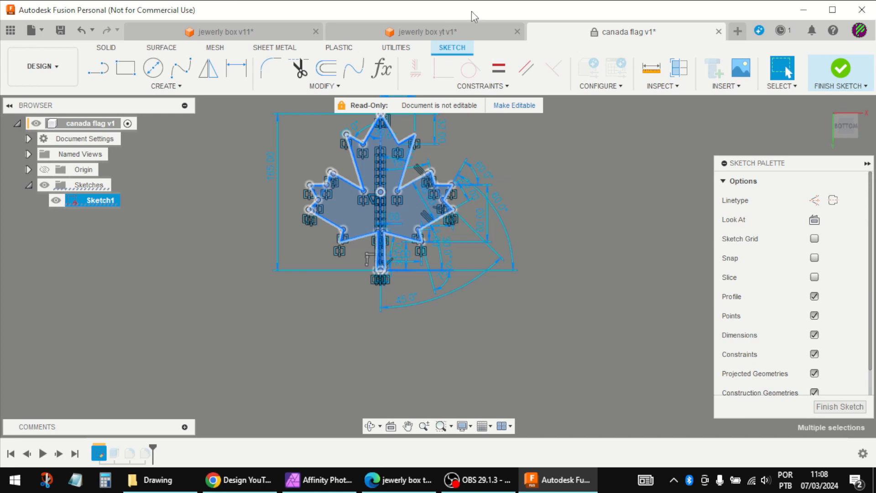
In the jewerly box yt design, activate the top component, hide the bottom and start a sketch on the top's upper face.
left_click(456, 30)
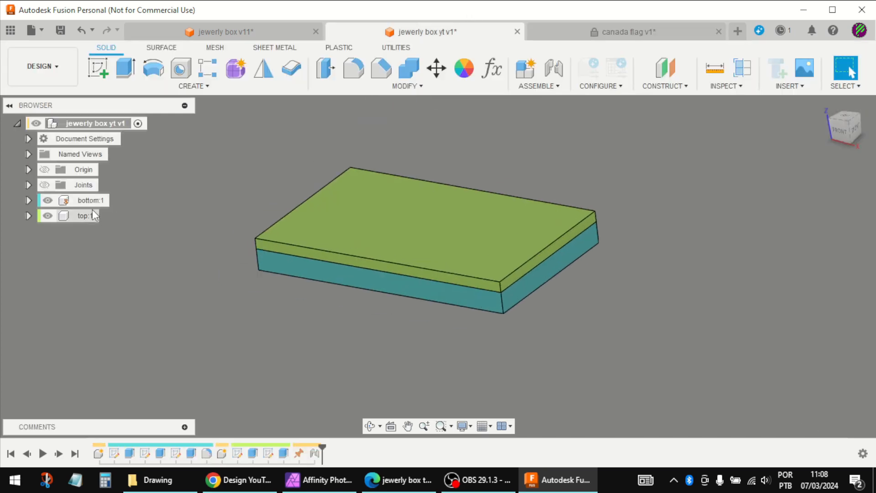
double_click(88, 216)
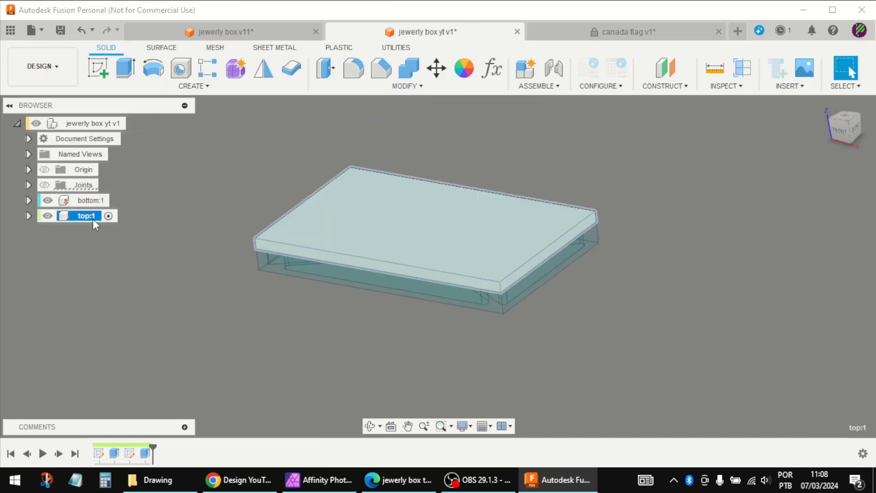
left_click(220, 189)
left_click(47, 201)
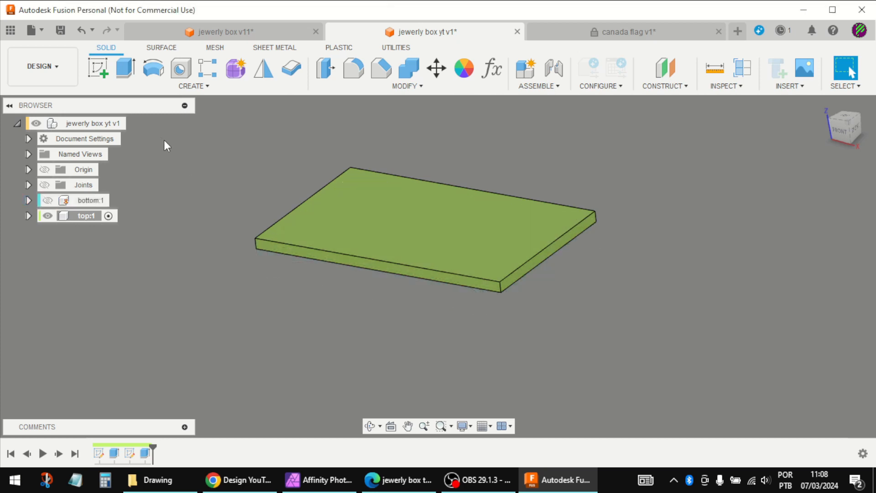
left_click(112, 79)
left_click(321, 215)
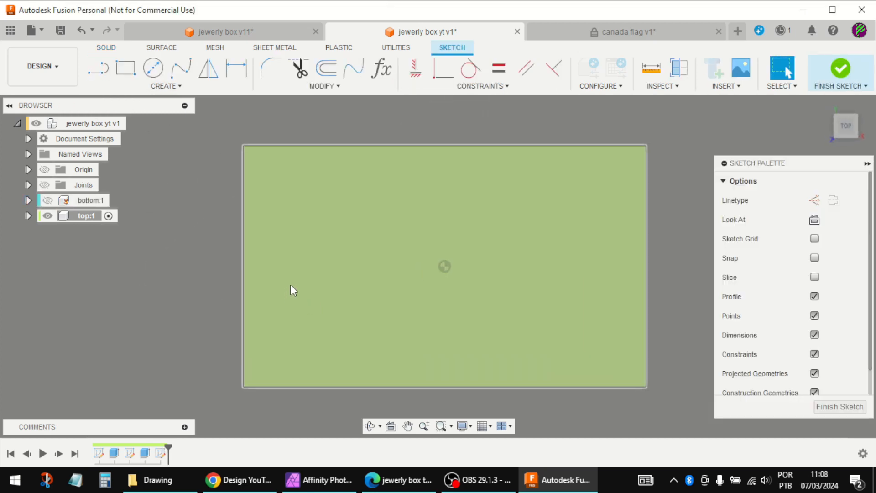
Paste the copied maple leaf into the sketch with all distances at 0 mm and the Z angle at 0 degrees.
key("ctrl+v")
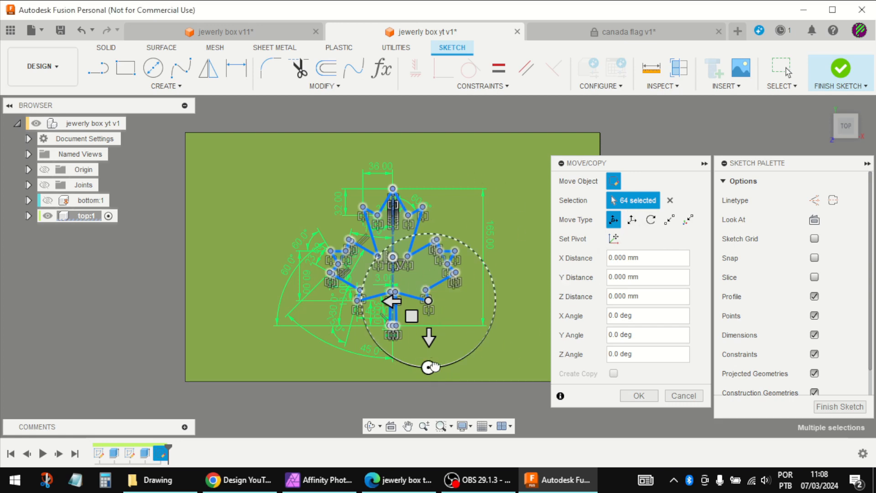
mouse_move(431, 367)
left_mouse_down()
mouse_move(460, 357)
mouse_move(476, 340)
mouse_move(466, 354)
left_mouse_up()
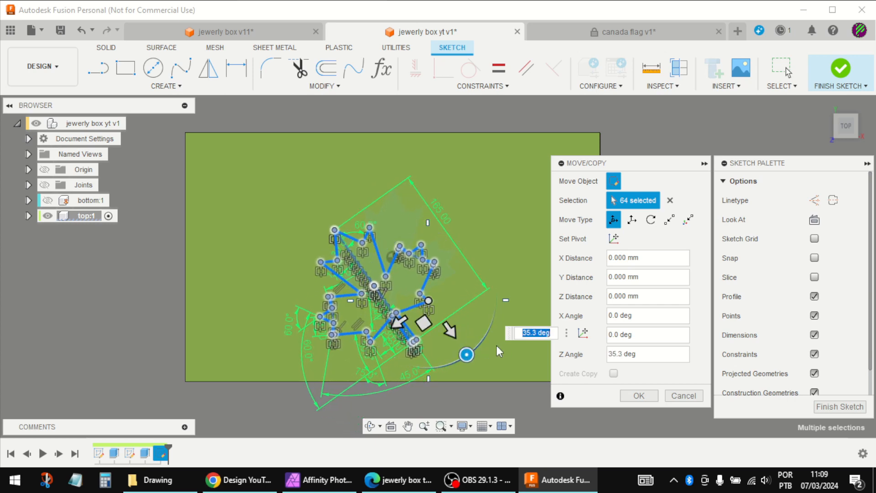
type("0")
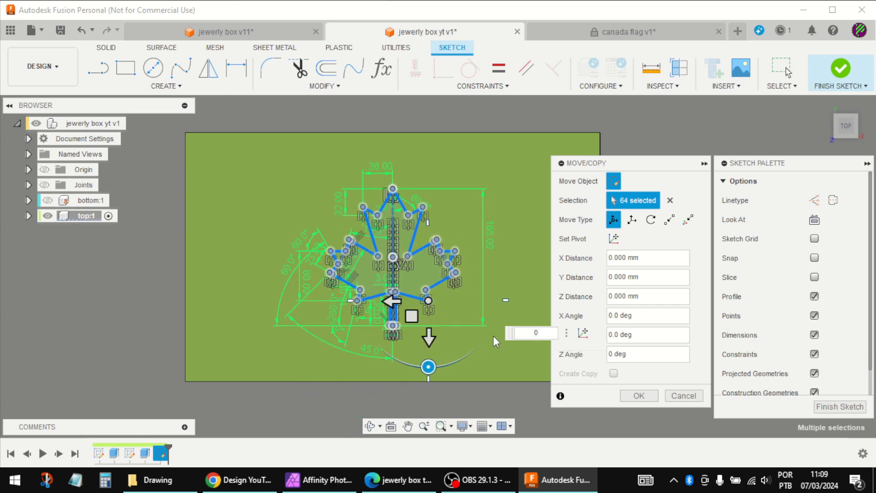
scroll(431, 247, "down", 2)
scroll(520, 287, "up", 1)
left_click(639, 396)
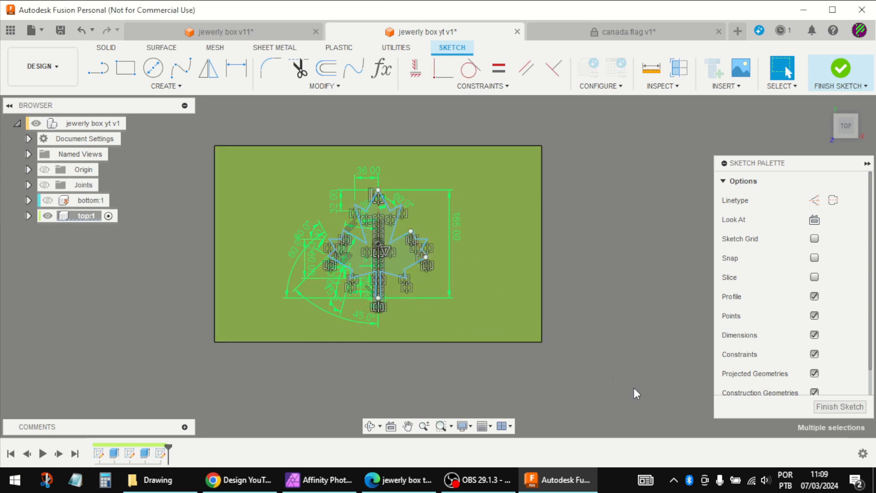
Constrain the leaf's center point coincident with the center of the top and finish the sketch.
scroll(395, 231, "up", 2)
mouse_move(379, 247)
left_mouse_down()
mouse_move(423, 215)
mouse_move(473, 226)
mouse_move(483, 214)
left_mouse_up()
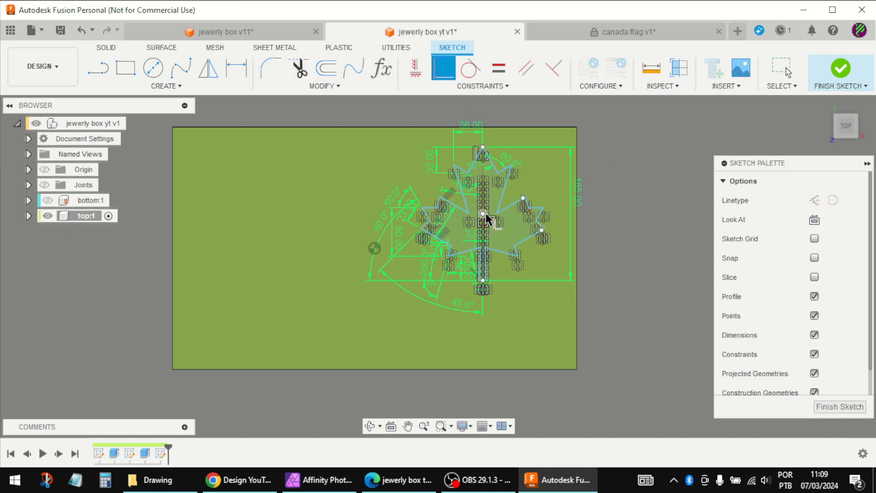
key("ctrl+z")
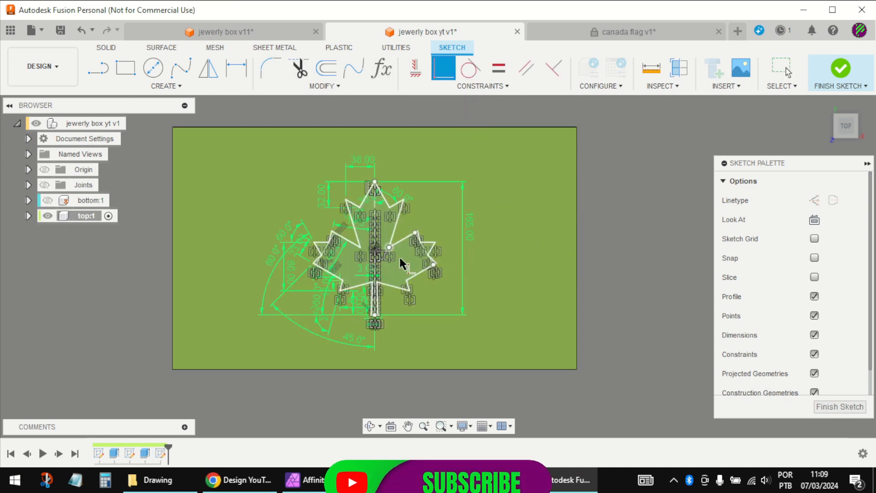
scroll(619, 224, "up", 1)
middle_click_drag(618, 219, 660, 126, "shift")
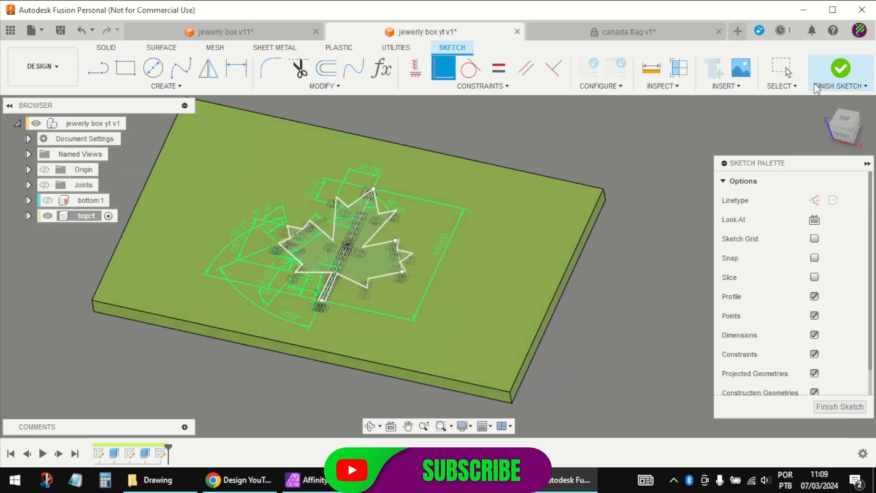
left_click(841, 69)
scroll(554, 228, "down", 3)
scroll(650, 141, "up", 2)
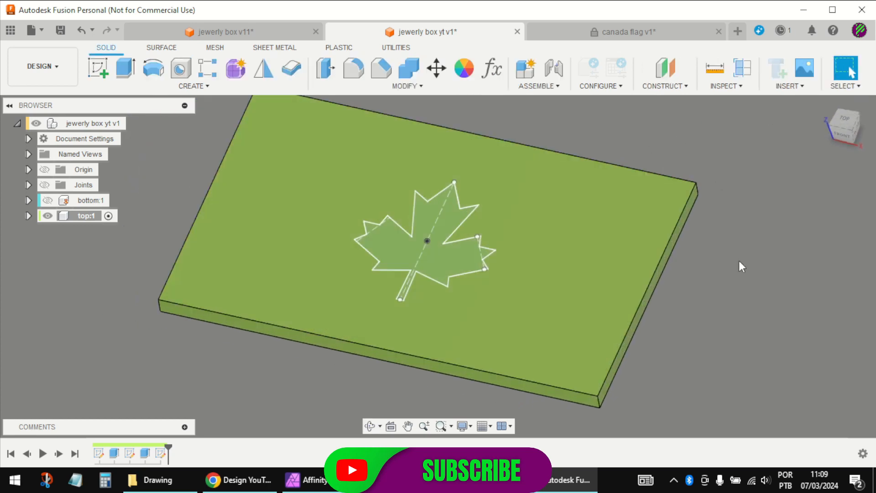
Extrude the leaf profile -4 mm to cut a leaf-shaped pocket into the top's upper face.
middle_click_drag(741, 267, 697, 258, "shift")
key("e")
left_click(414, 236)
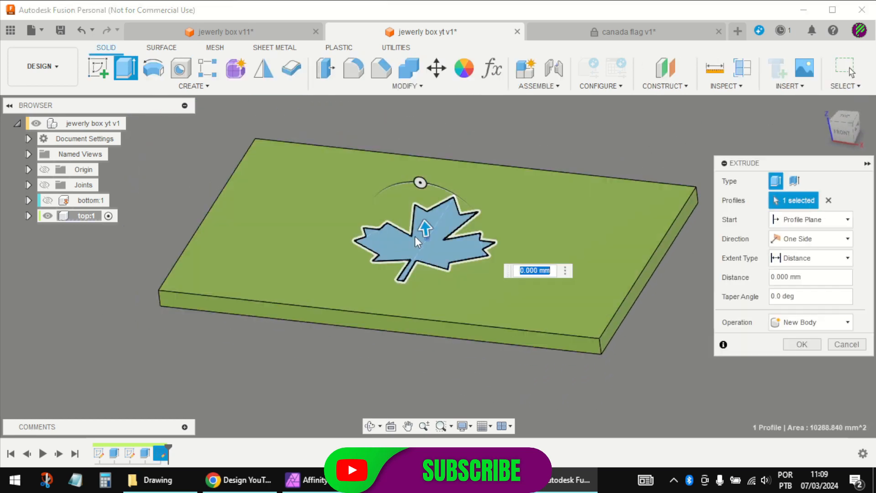
type("-")
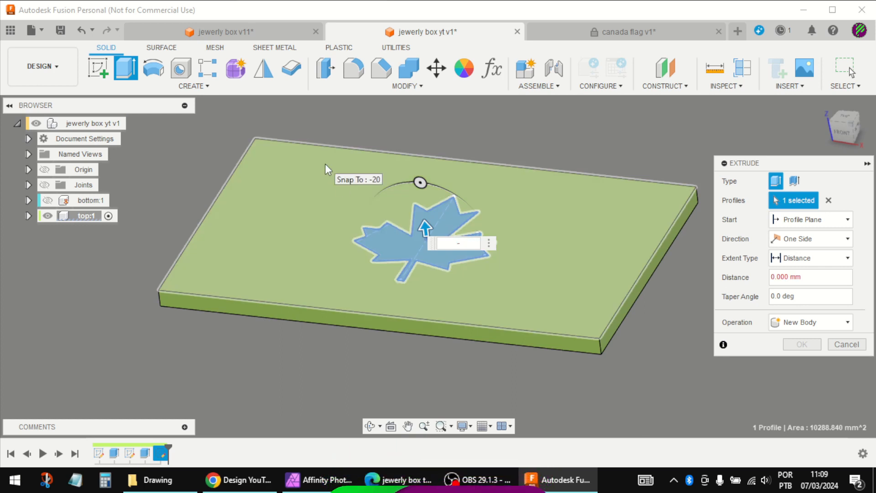
type("4")
key("Return")
scroll(355, 246, "down", 2)
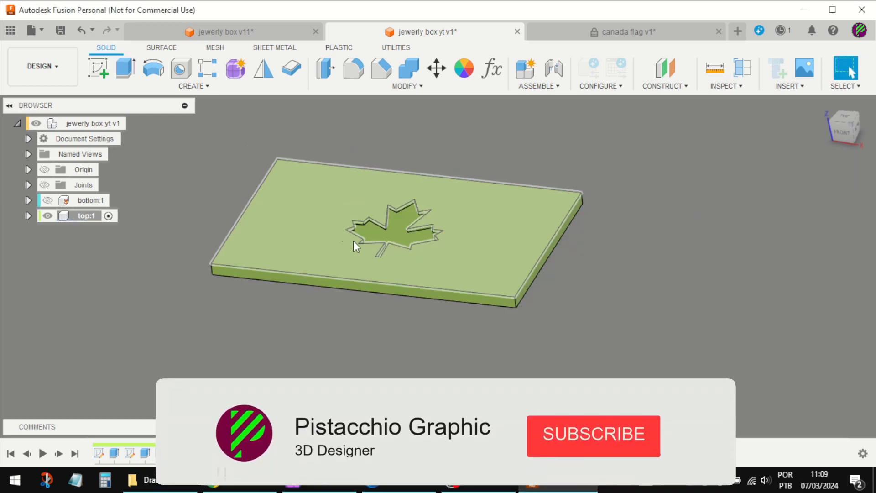
Show the bottom component again and activate the whole jewelry box assembly.
left_click(47, 200)
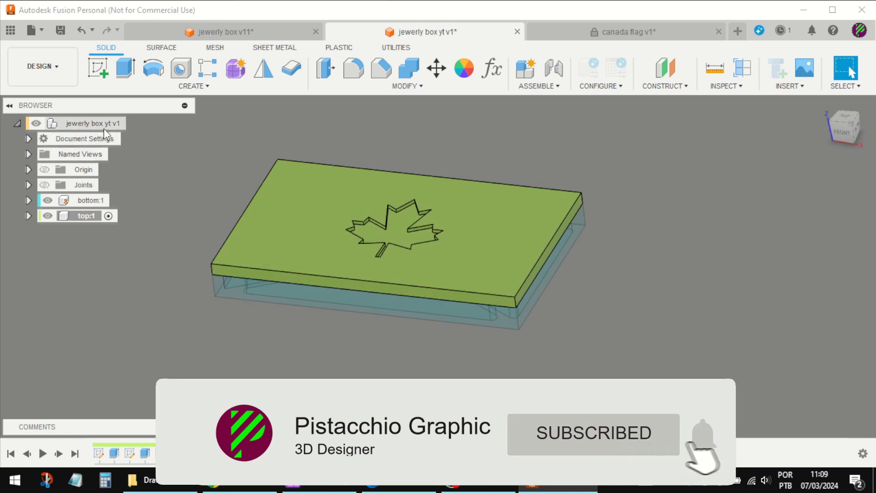
left_click(138, 123)
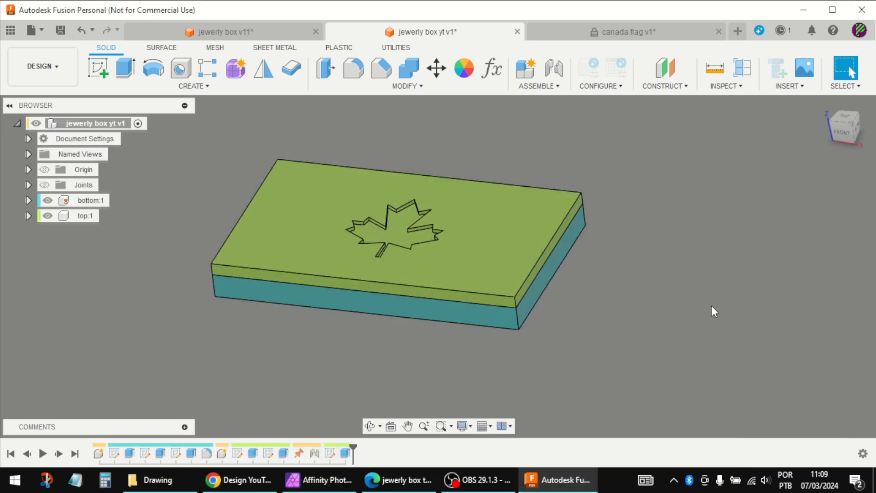
In the top component, round the vertical corner edges of the leaf pocket with a 1 mm fillet.
scroll(388, 244, "up", 5)
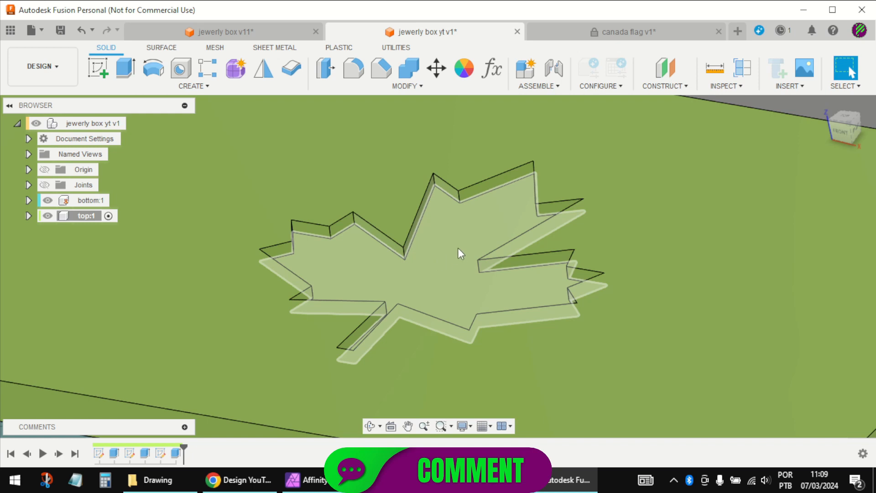
key("f")
left_click(458, 196)
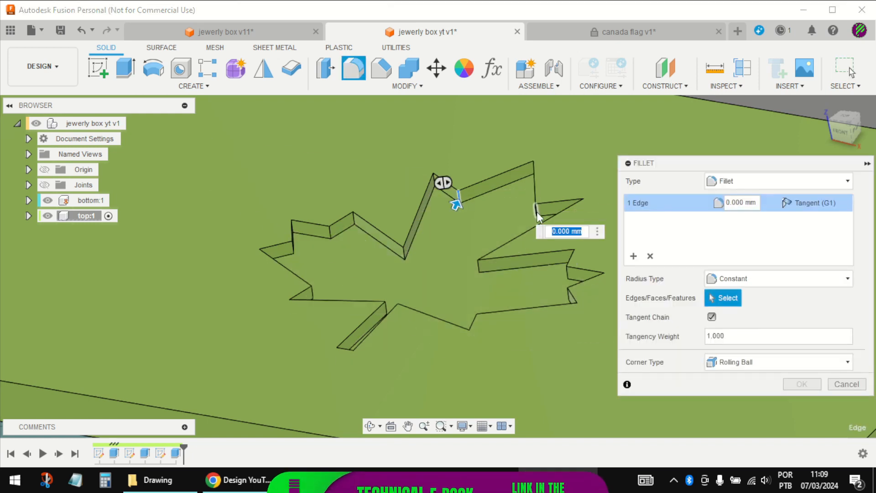
left_click(436, 183)
left_click(403, 252)
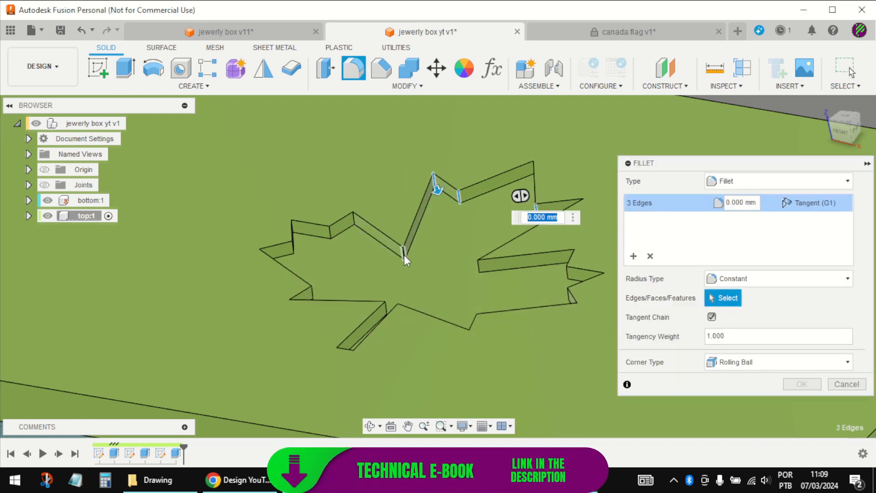
left_click(403, 255)
left_click(354, 224)
middle_click_drag(320, 251, 306, 261, "shift")
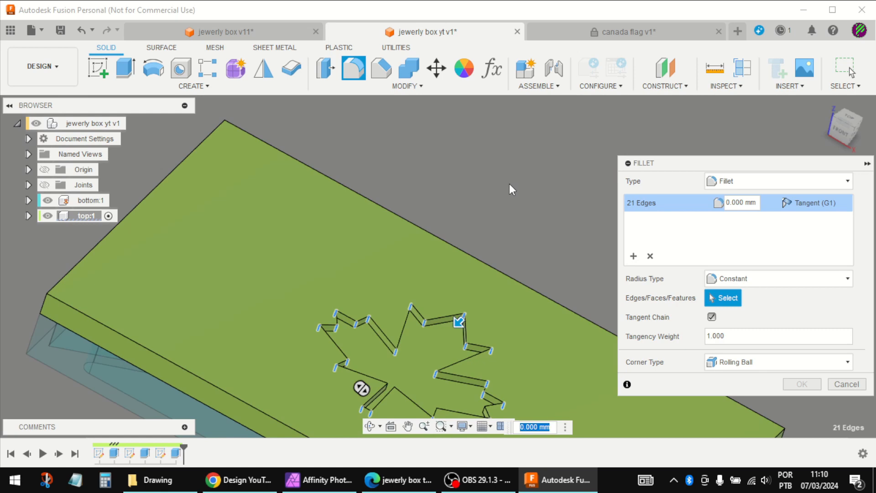
type("1")
key("Return")
Round the two vertical edges where the stem meets the leaf in the pocket with a 2 mm fillet.
key("f")
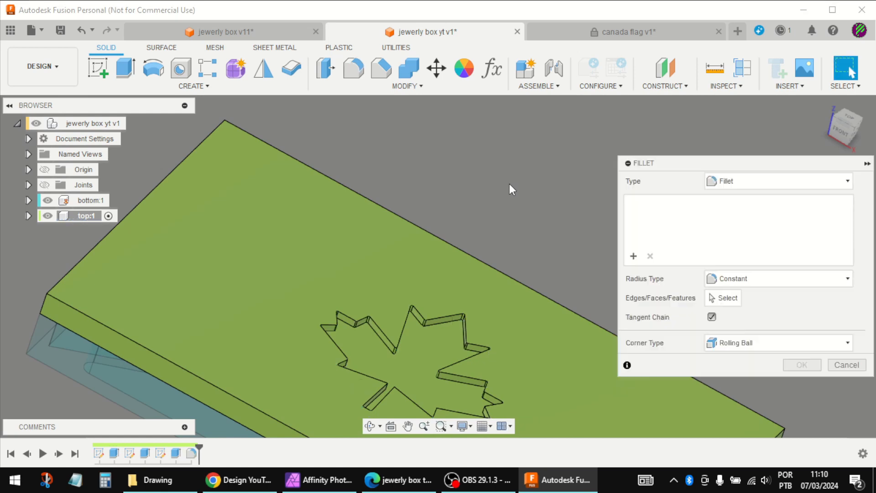
middle_click_drag(509, 183, 451, 319, "shift")
middle_click_drag(399, 387, 456, 274)
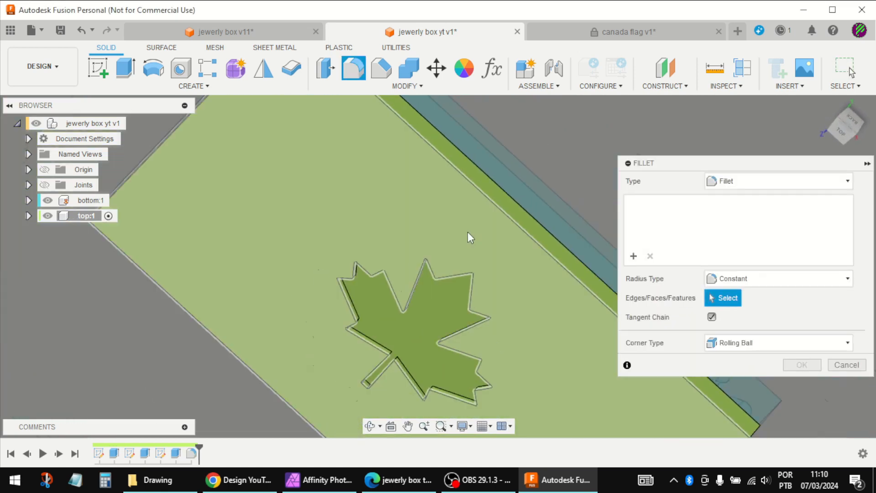
scroll(385, 366, "up", 3)
scroll(323, 425, "up", 3)
scroll(364, 328, "up", 3)
scroll(374, 339, "up", 2)
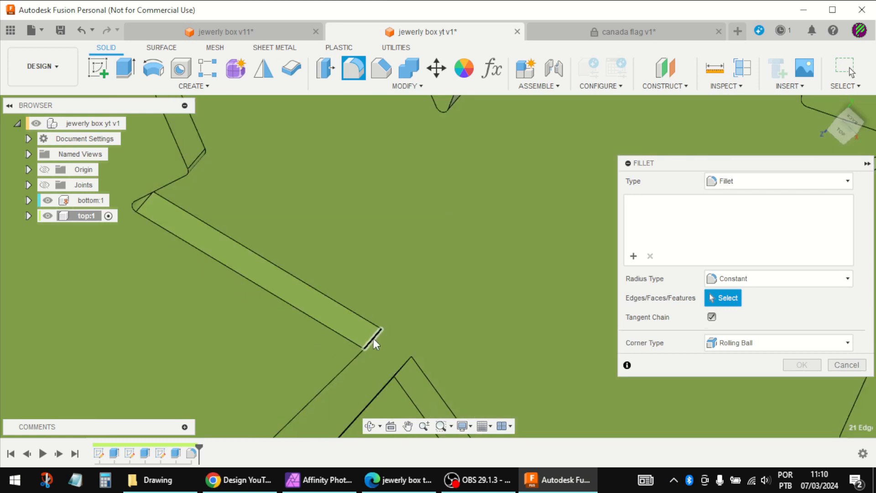
left_click(373, 338)
left_click(403, 368)
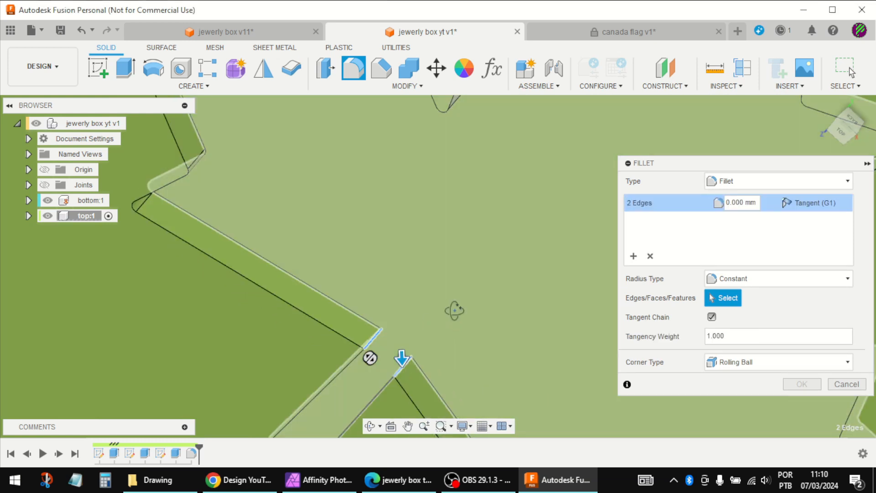
middle_click_drag(454, 310, 480, 295, "shift")
type("2")
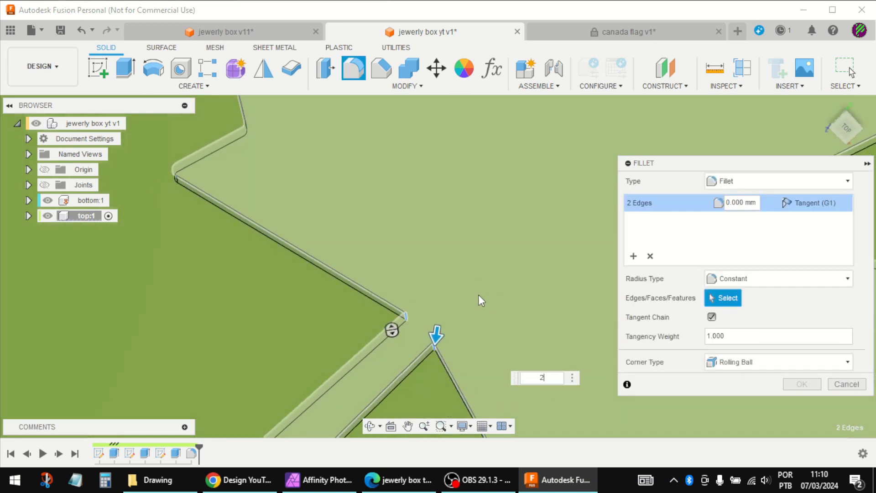
key("Return")
Activate the whole jewelry box assembly instead of the top component.
scroll(358, 253, "down", 5)
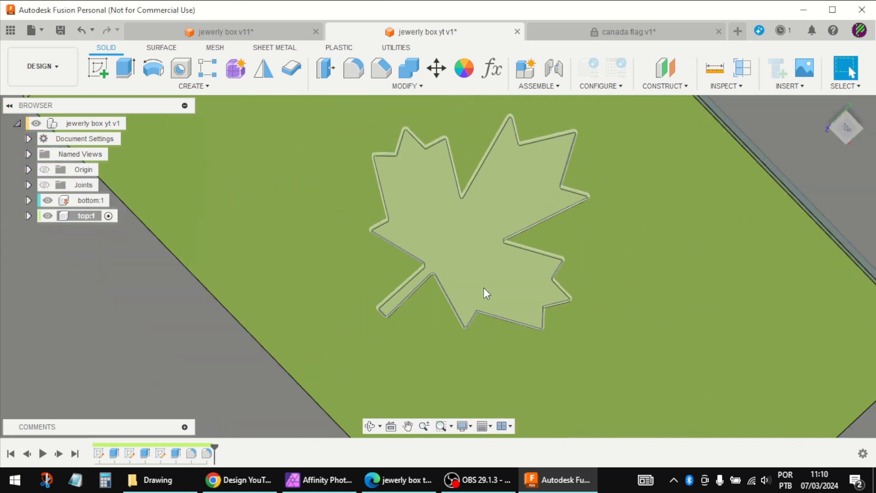
scroll(485, 290, "down", 5)
middle_click_drag(508, 329, 581, 155, "shift")
scroll(564, 149, "down", 1)
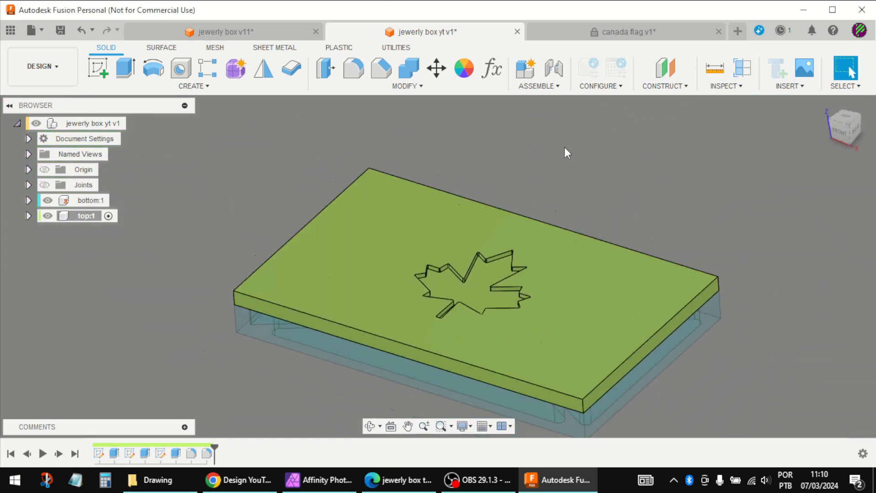
scroll(579, 219, "up", 2)
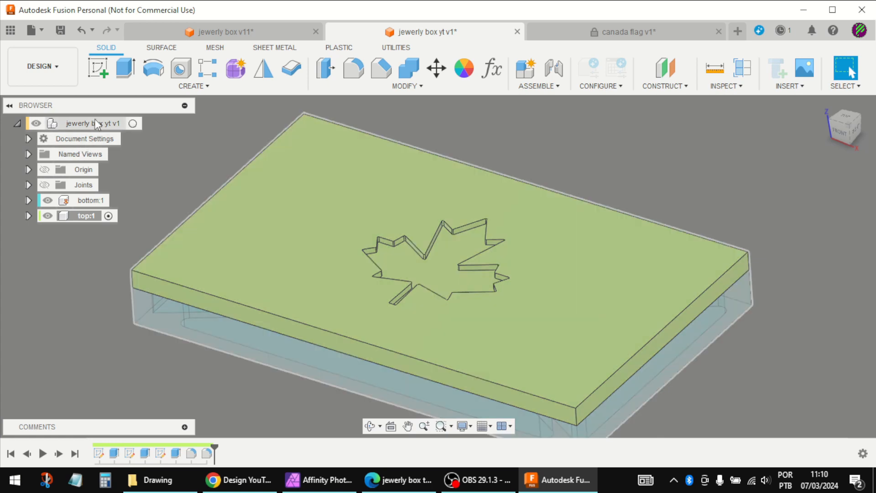
left_click(133, 123)
scroll(512, 156, "down", 3)
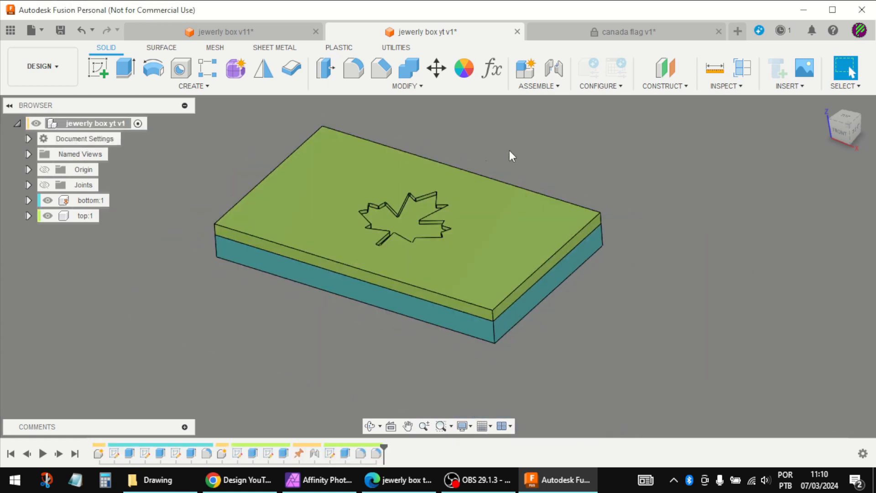
Insert the canada flag design as a linked component raised above the box top, and hide its sketches.
left_click(11, 30)
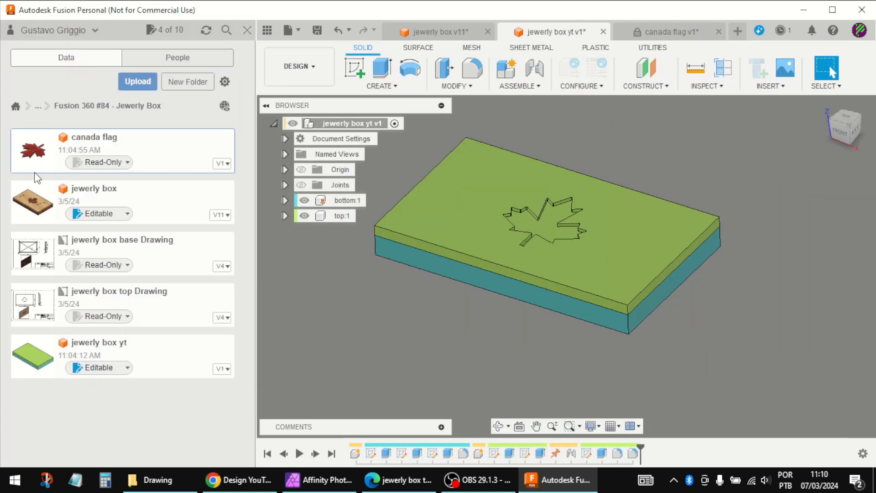
left_click_drag(124, 146, 470, 224)
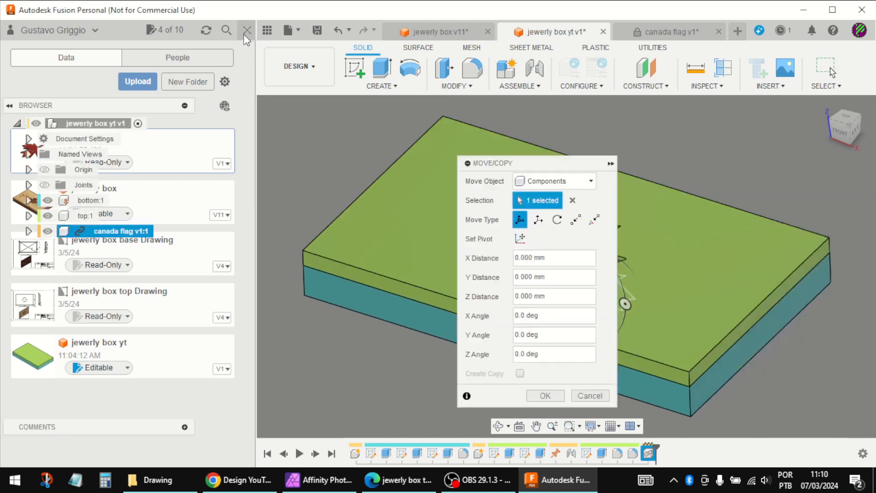
left_click(246, 31)
scroll(552, 251, "down", 2)
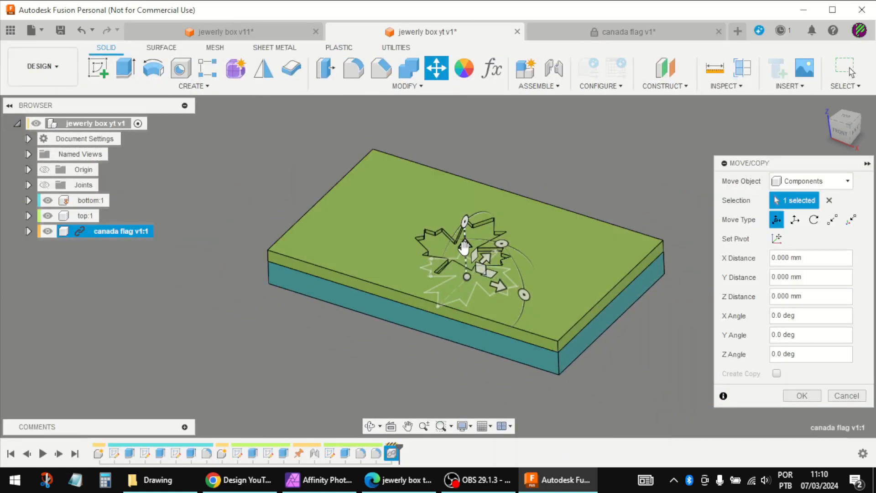
left_click_drag(465, 233, 462, 147)
left_click(802, 395)
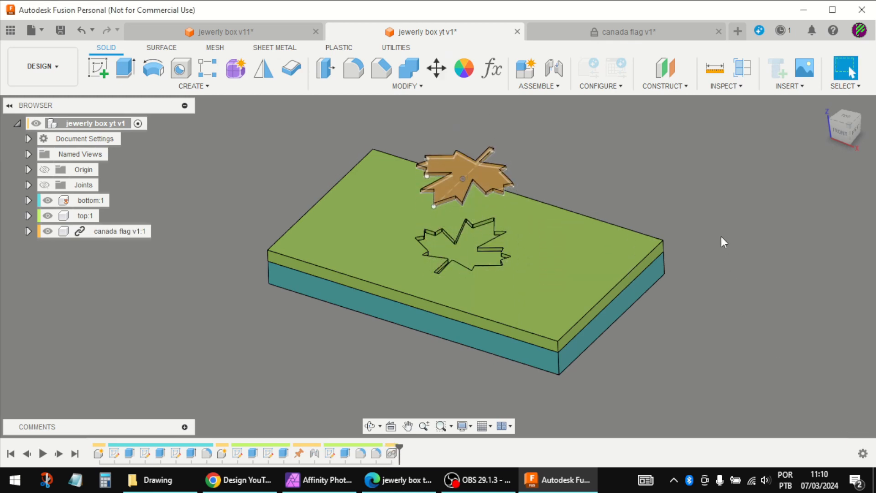
left_click(28, 232)
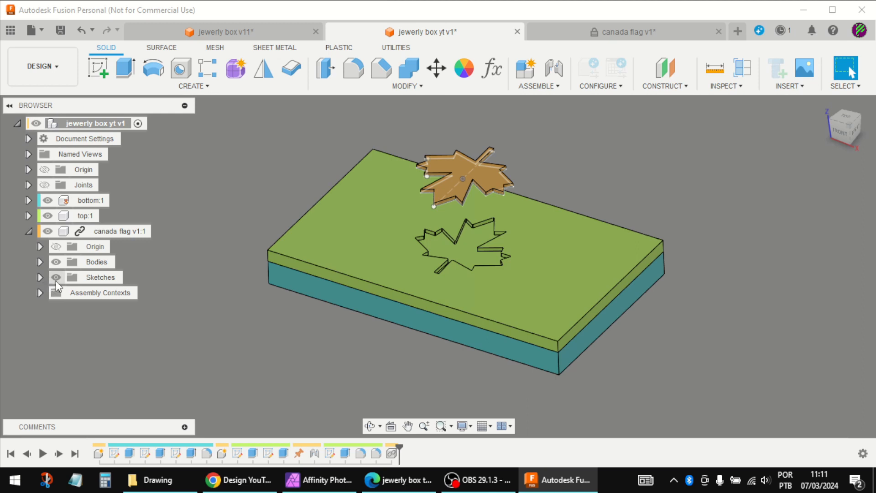
left_click(34, 231)
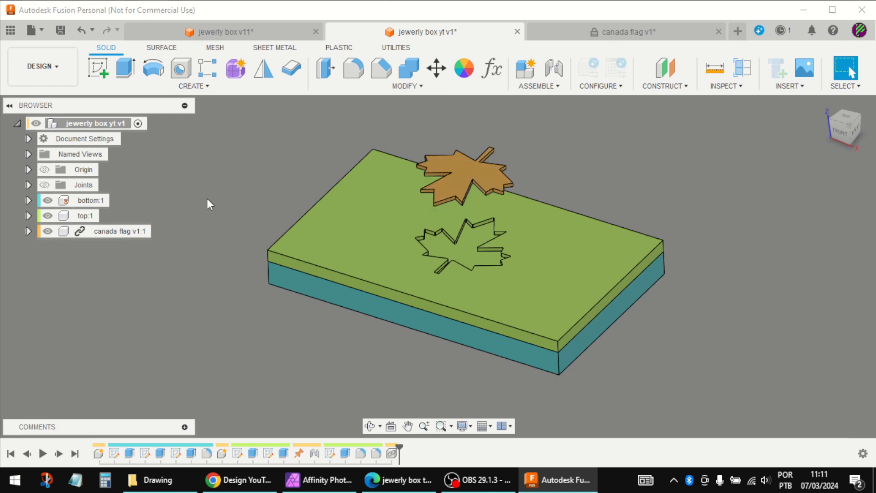
Join the maple leaf to the top with a rigid joint, matching its face center to the center of the pocket floor.
scroll(465, 180, "up", 3)
key("j")
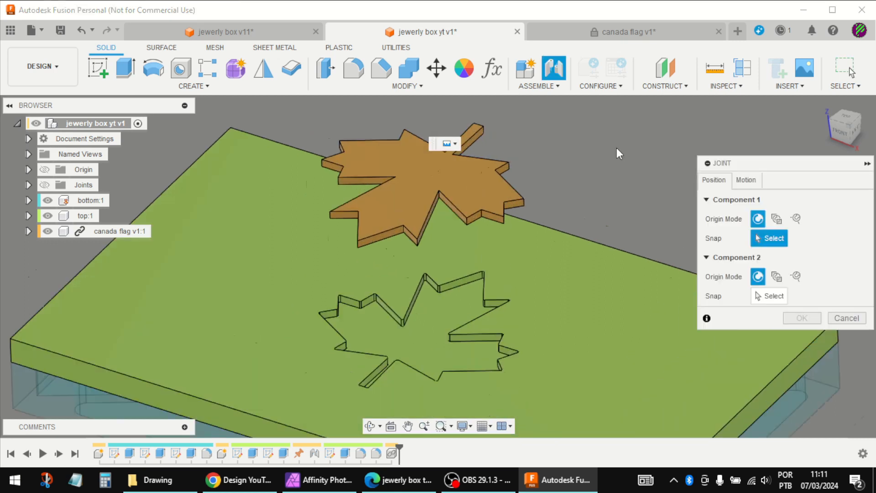
scroll(617, 148, "up", 2)
left_click(416, 185)
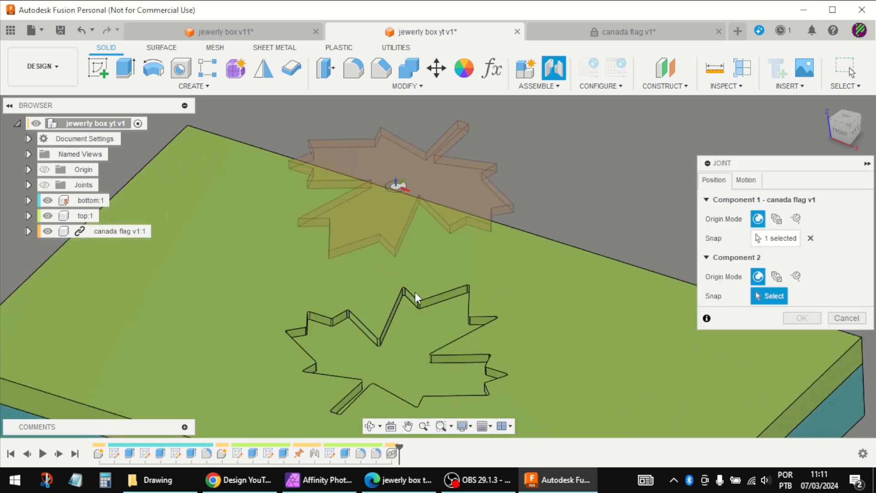
left_click(404, 363)
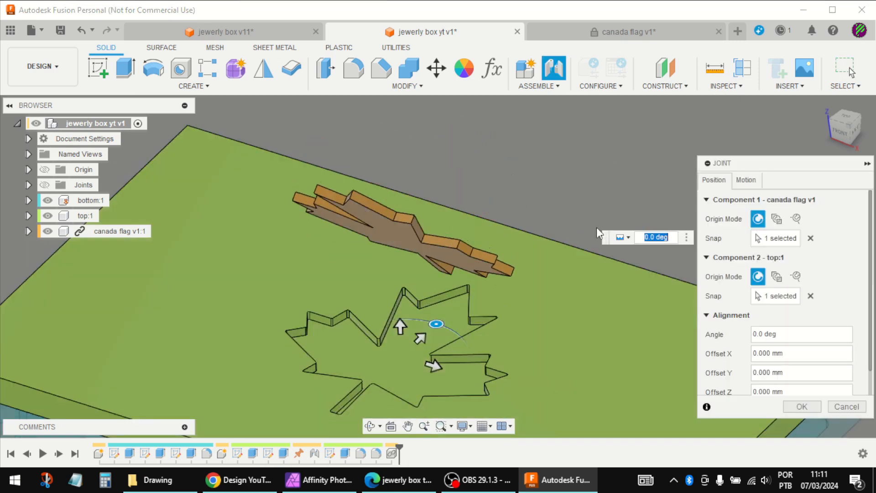
scroll(619, 199, "down", 2)
left_click(802, 406)
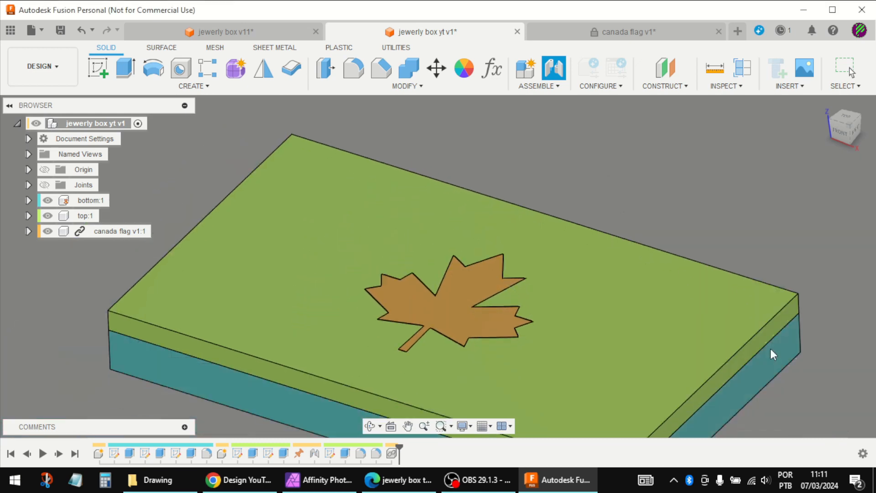
scroll(508, 157, "down", 3)
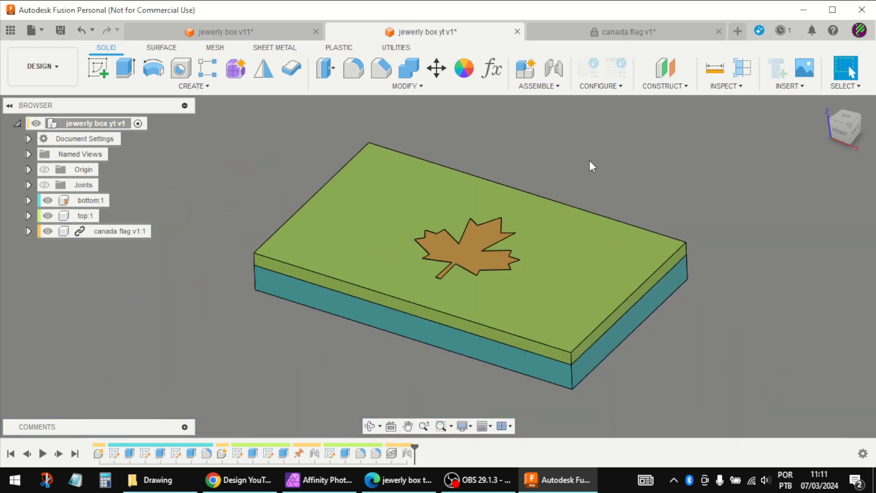
mouse_move(589, 160)
middle_mouse_down("shift")
mouse_move(598, 161)
mouse_move(599, 119)
mouse_move(595, 184)
mouse_move(569, 201)
mouse_move(623, 182)
mouse_move(601, 179)
mouse_move(600, 158)
middle_mouse_up("shift")
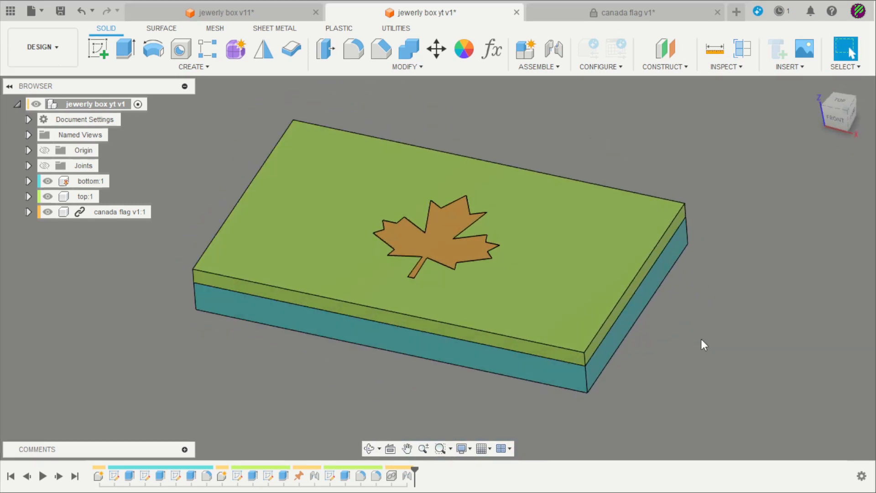
Round the four outer vertical corners of both the top and bottom components with an 8 mm fillet.
key("f")
scroll(498, 354, "up", 5)
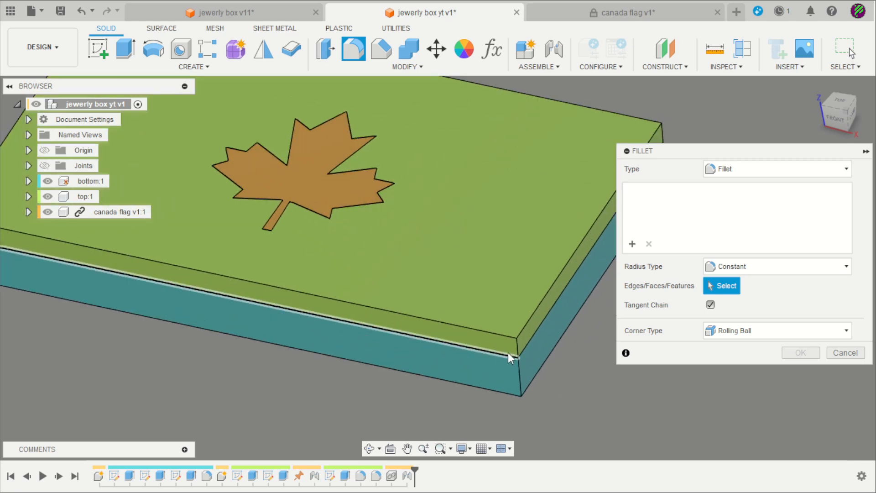
left_click(515, 348)
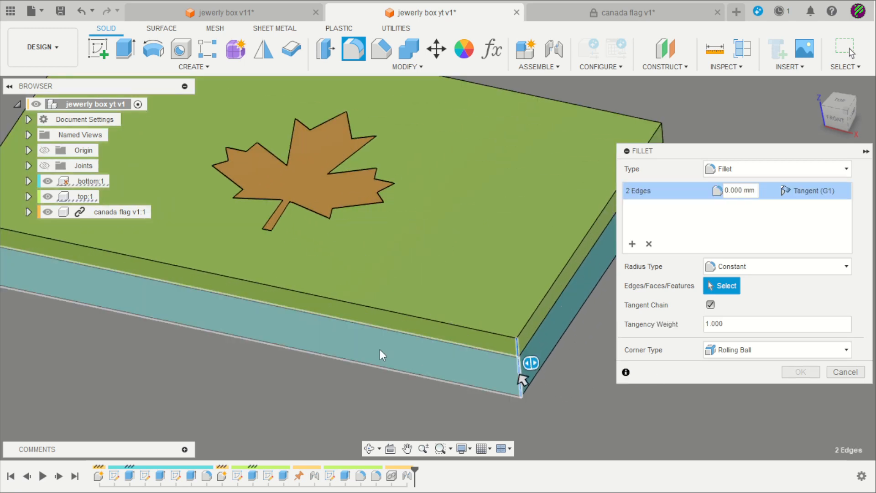
scroll(380, 349, "down", 3)
scroll(567, 245, "up", 3)
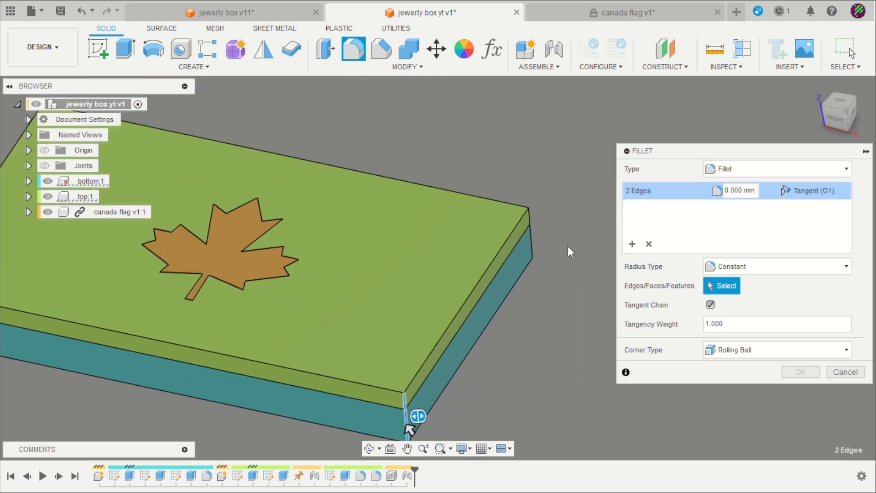
left_click(530, 248)
scroll(555, 236, "down", 3)
middle_click_drag(388, 272, 443, 288, "shift")
scroll(232, 365, "up", 3)
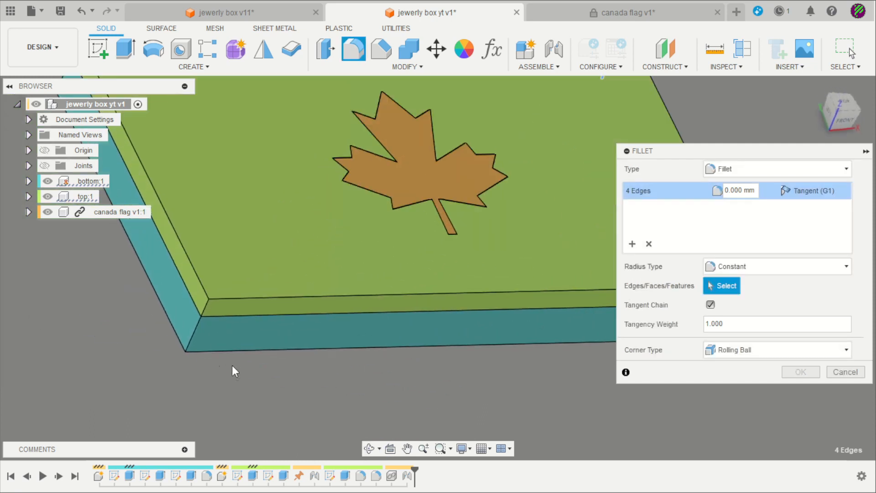
left_click(207, 303)
scroll(207, 303, "down", 3)
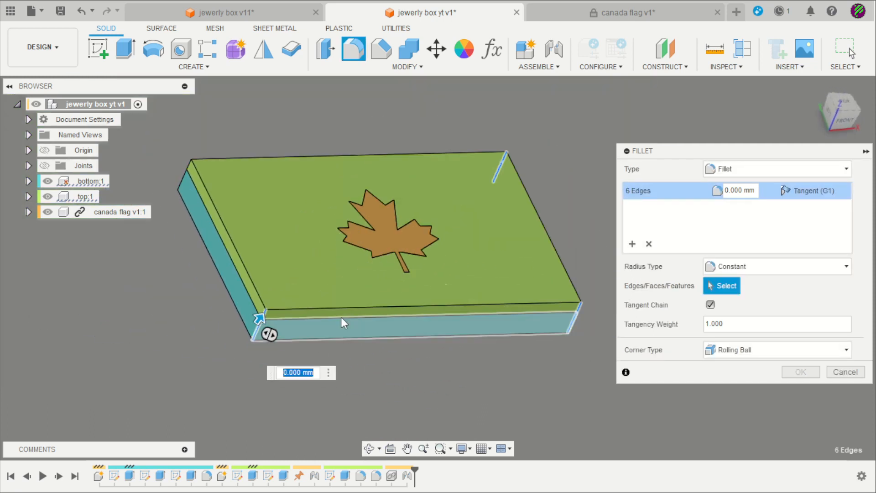
middle_click_drag(342, 322, 348, 403, "shift")
scroll(229, 264, "up", 3)
left_click(235, 226)
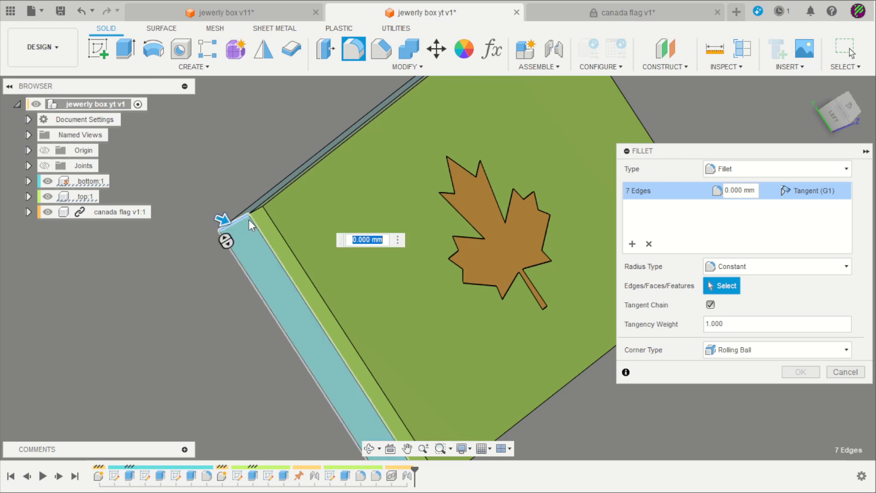
left_click(255, 211)
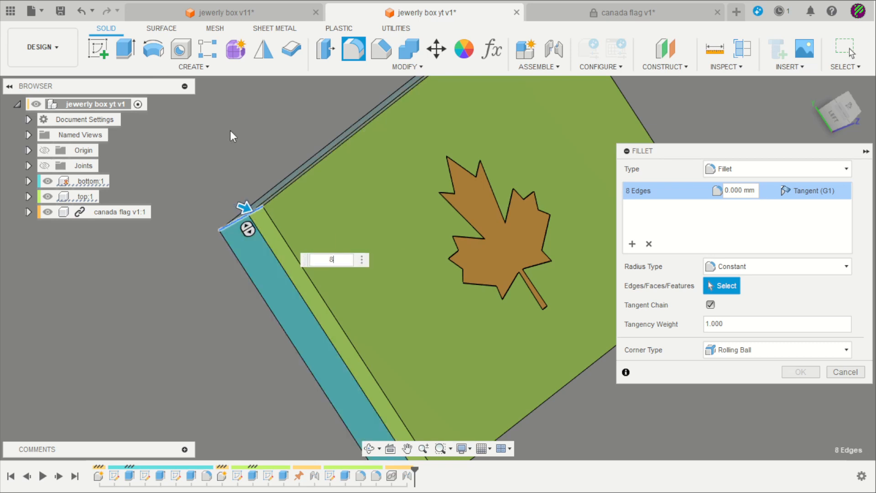
type("8")
key("Return")
Round the bottom component's lower outer edge loop and the top's upper outer edge loop with a 1 mm fillet.
scroll(230, 130, "down", 5)
middle_click_drag(244, 231, 465, 318, "shift")
scroll(195, 329, "up", 3)
key("f")
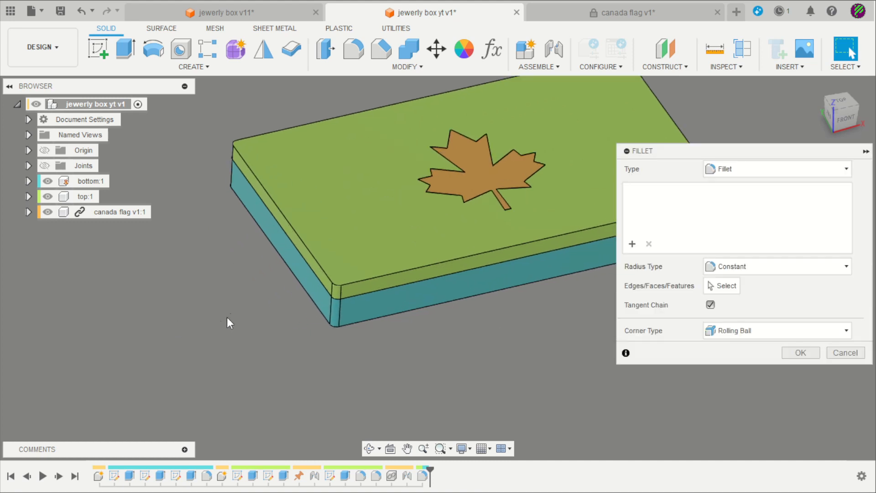
left_click(298, 283)
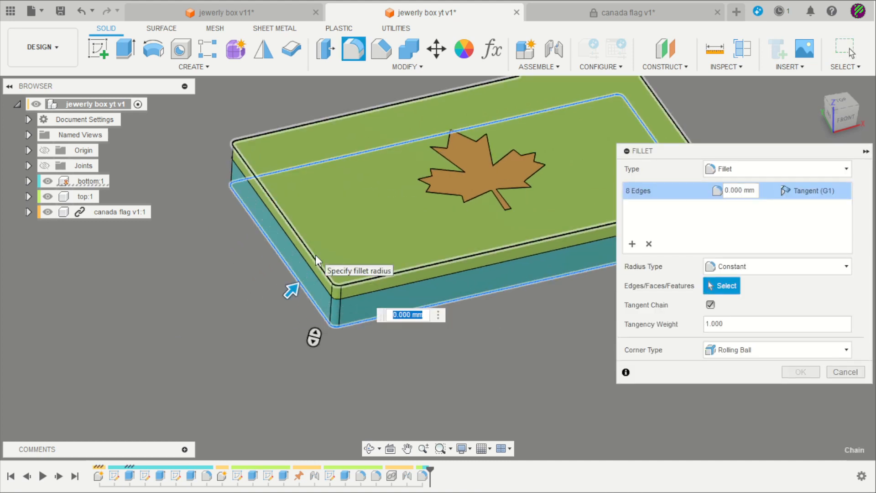
type("1")
key("Return")
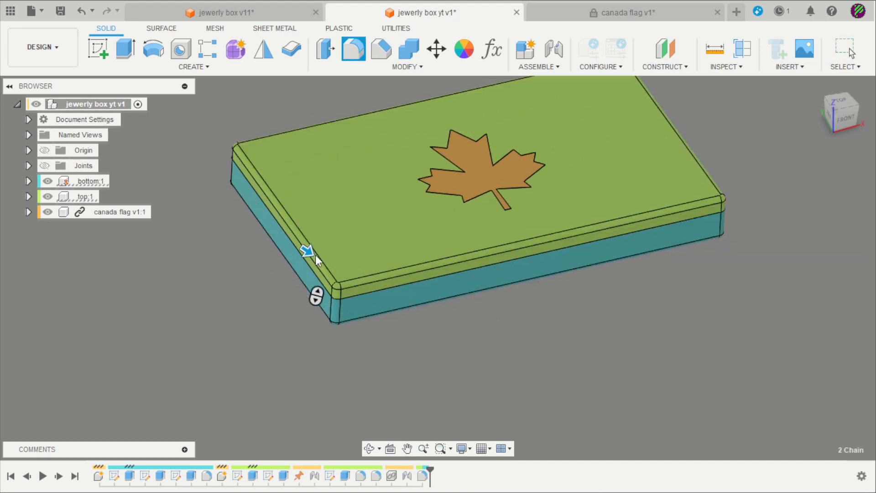
Show the assembly's joints and suppress both rigid joints.
scroll(362, 289, "down", 4)
middle_click_drag(362, 288, 494, 358, "shift")
left_click(28, 166)
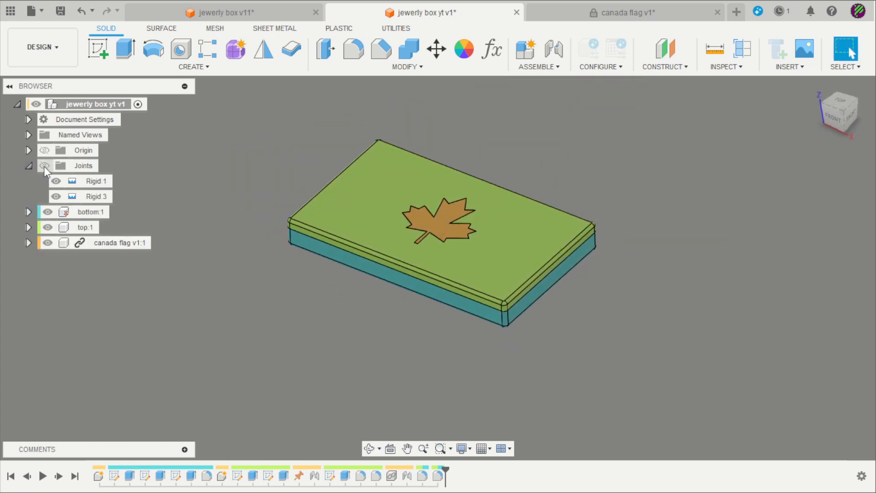
left_click(43, 166)
left_click(94, 182)
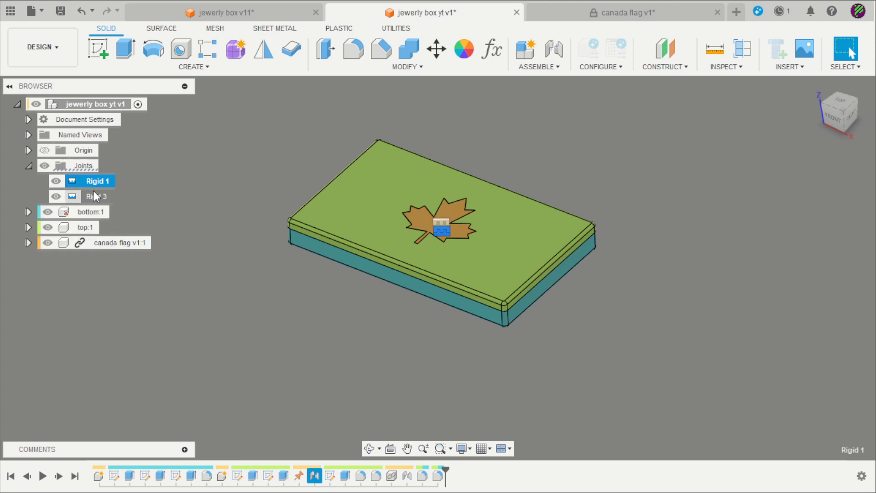
left_click(95, 196, "ctrl")
right_click(94, 196)
left_click(130, 242)
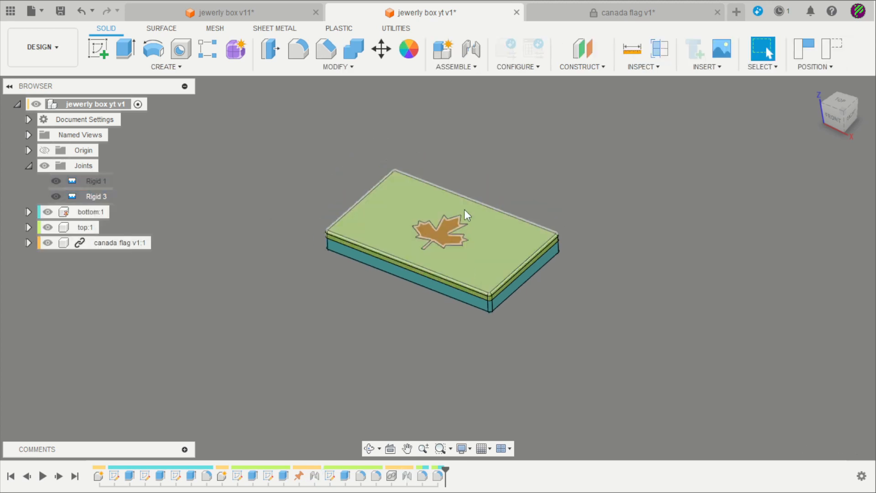
Move the top and the maple leaf away from the bottom tray to spread the three components apart.
left_click_drag(522, 268, 625, 164)
left_click_drag(456, 259, 686, 318)
middle_click_drag(616, 379, 585, 369, "shift")
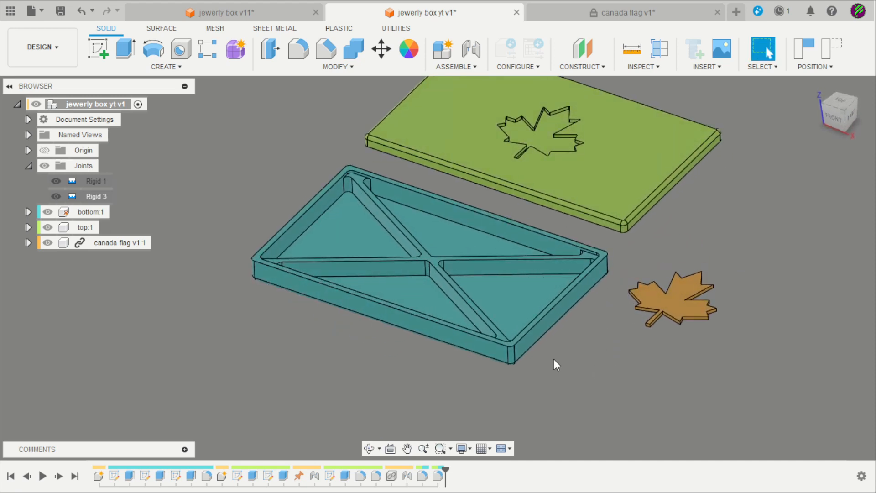
Turn off component color cycling so the three components display their real appearances.
scroll(321, 347, "down", 4)
scroll(556, 279, "up", 3)
key("shift+n")
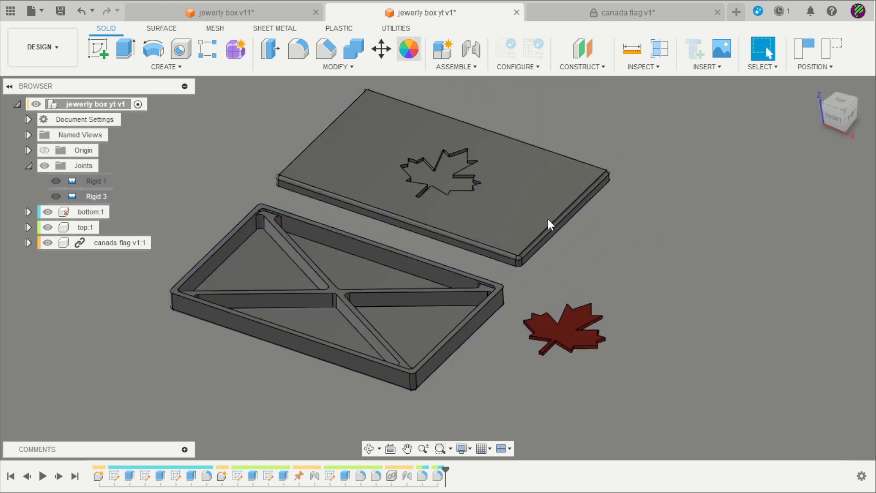
Apply the Cherry - Glossy appearance from the Wood library to the bottom tray.
key("a")
scroll(661, 281, "down", 5)
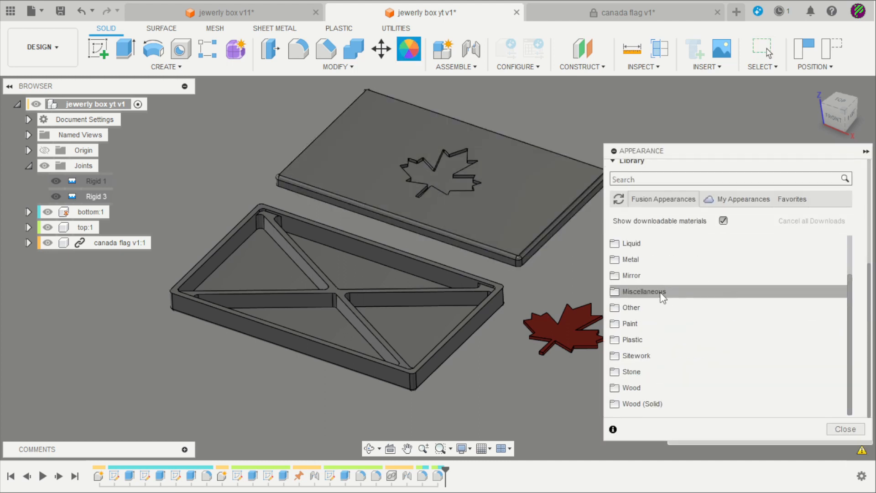
left_click(615, 390)
scroll(635, 385, "down", 5)
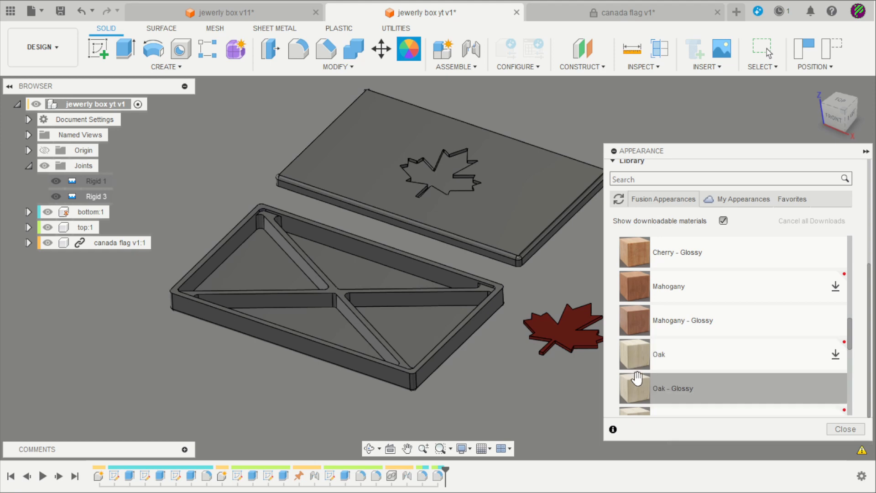
scroll(635, 384, "down", 3)
scroll(640, 370, "down", 3)
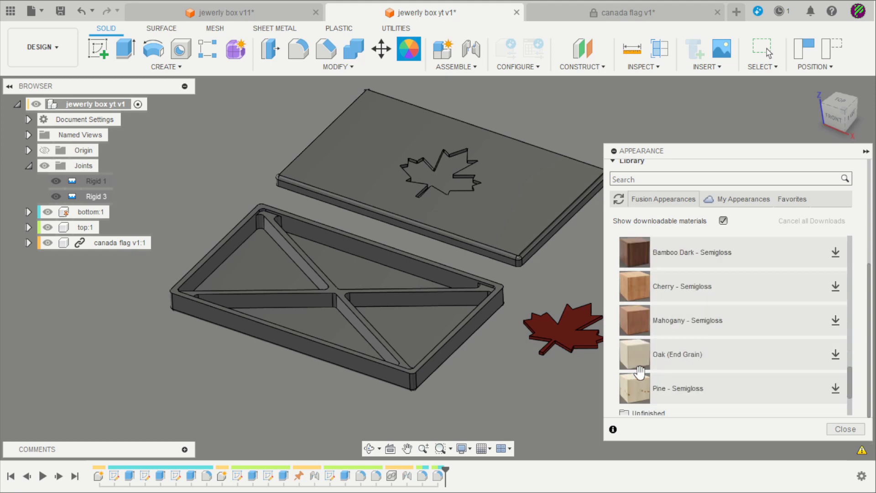
scroll(639, 371, "up", 3)
scroll(639, 372, "down", 3)
scroll(640, 382, "up", 10)
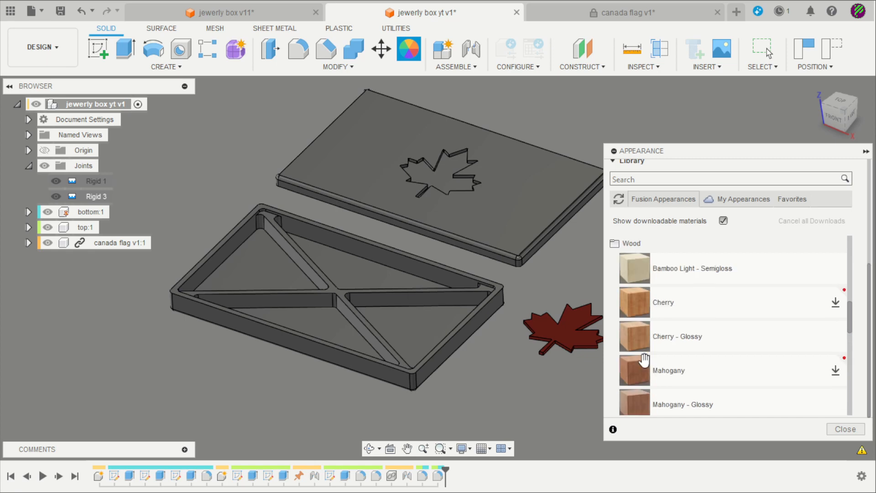
left_click_drag(641, 337, 488, 319)
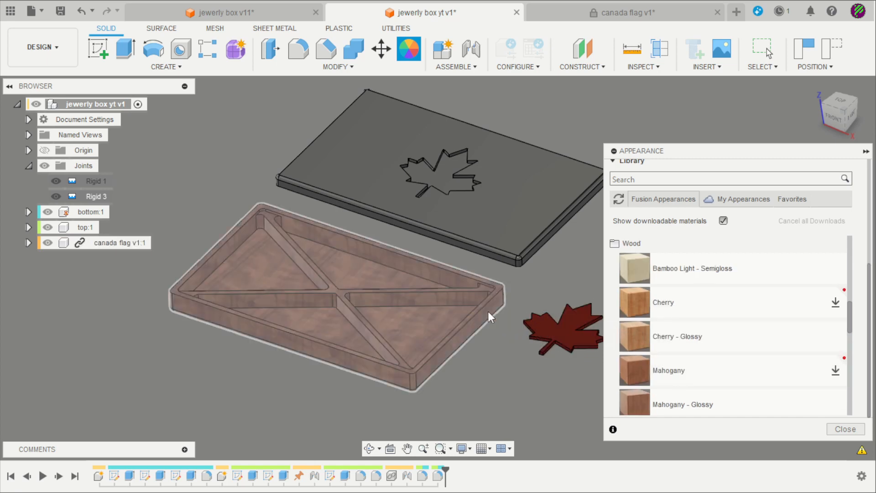
Try the Cherry appearance on the maple leaf and apply Pine to the box top.
left_click_drag(637, 310, 588, 335)
scroll(639, 347, "down", 5)
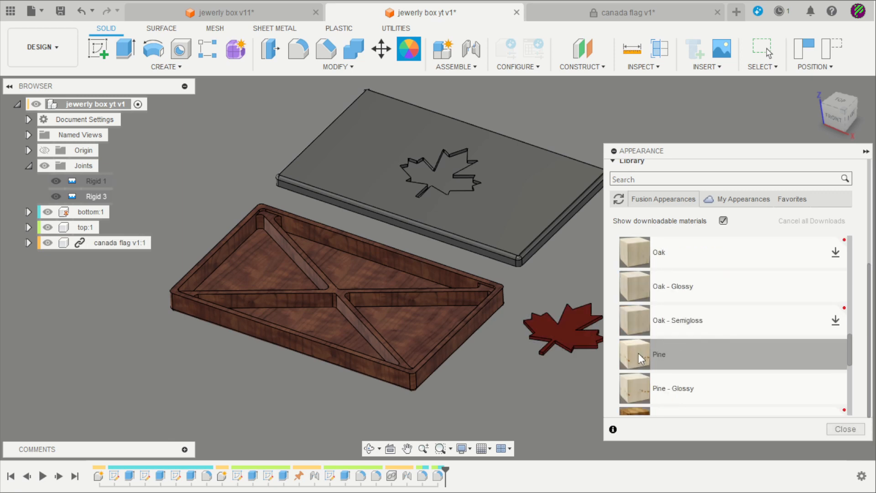
left_click_drag(636, 354, 529, 233)
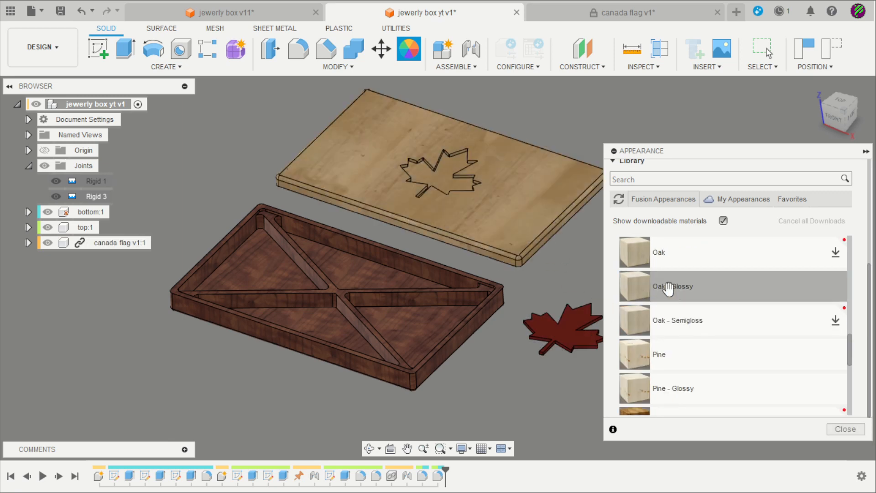
left_click(845, 429)
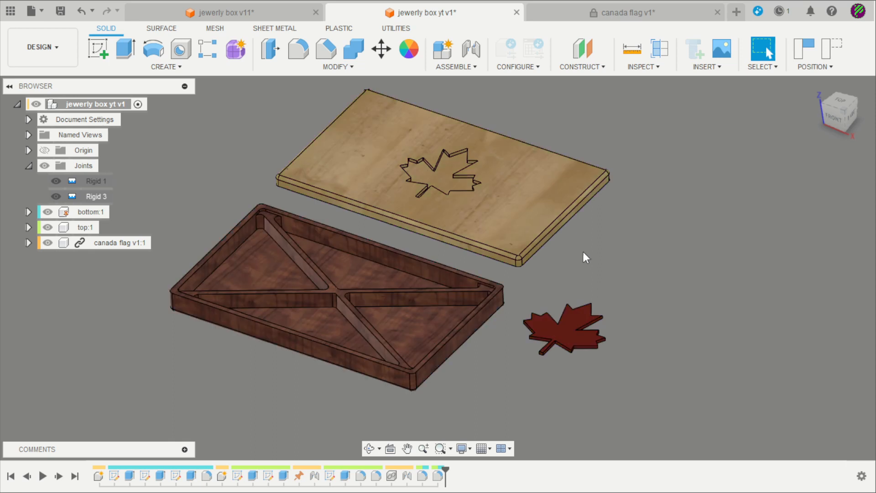
Set the texture scale of the bottom tray's Cherry - Glossy appearance to 75.
scroll(610, 252, "down", 3)
scroll(624, 251, "up", 2)
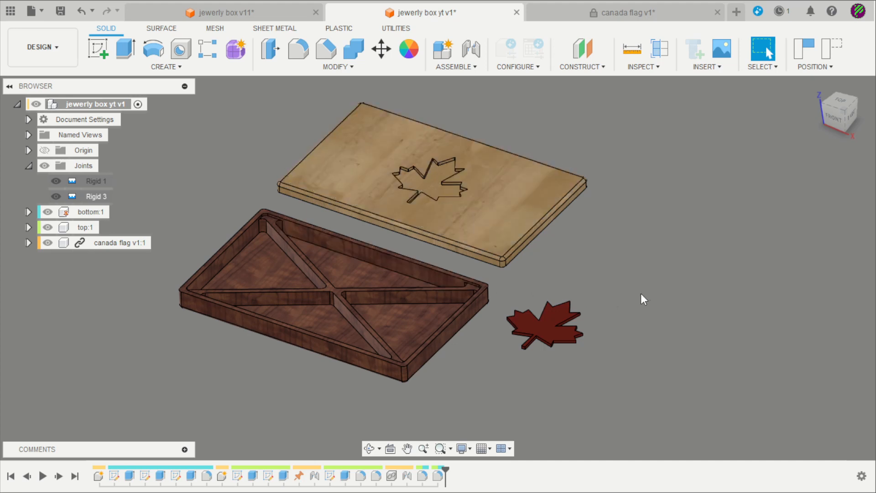
key("a")
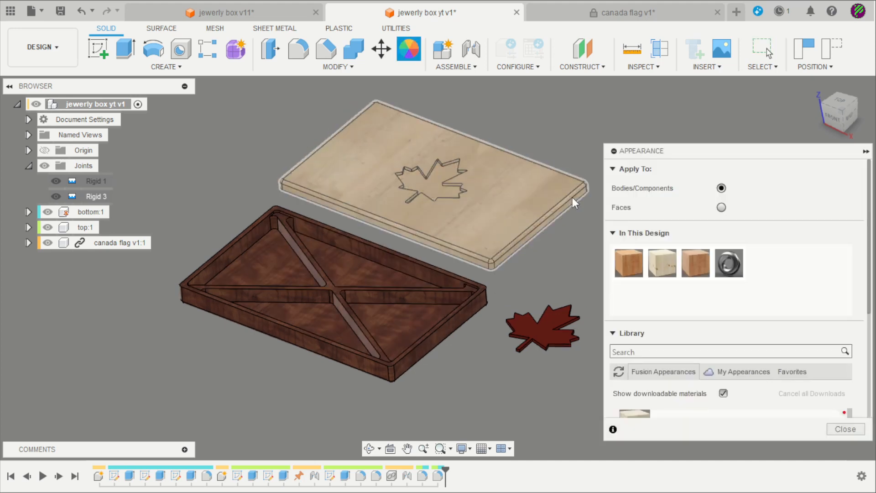
double_click(630, 264)
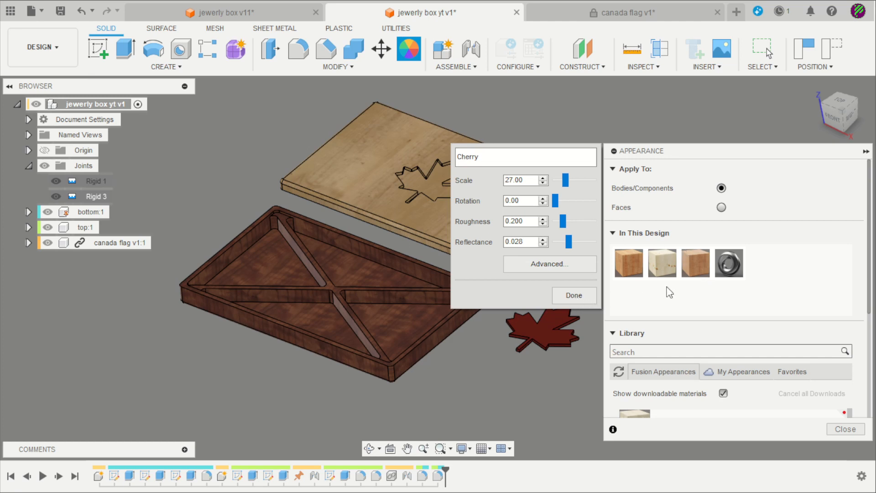
double_click(695, 263)
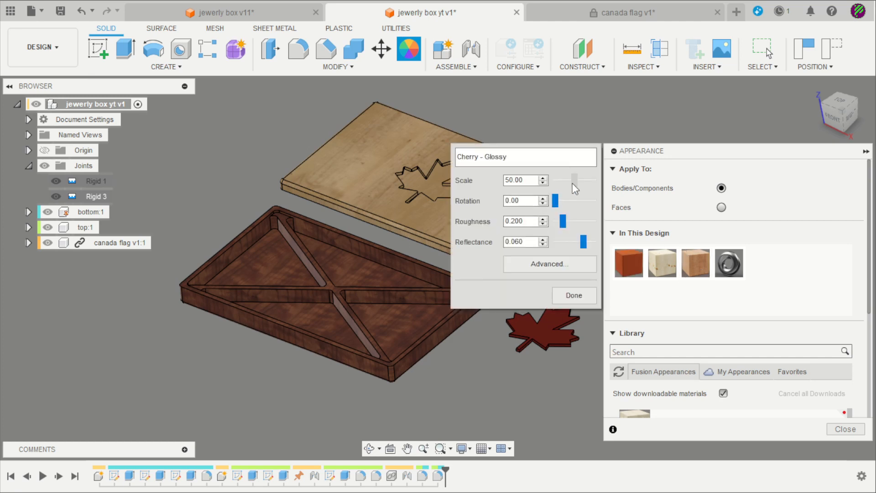
left_click_drag(572, 183, 583, 184)
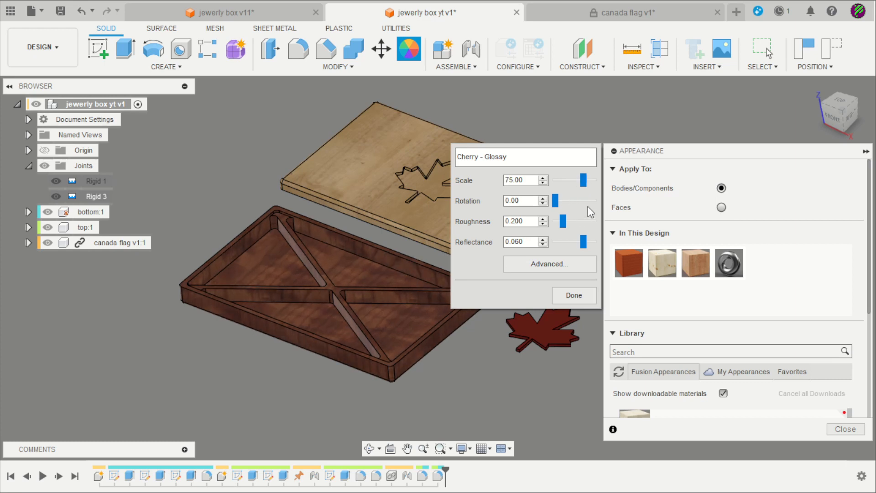
left_click(570, 297)
Set the texture scale of the top's Pine appearance to 46.
double_click(670, 262)
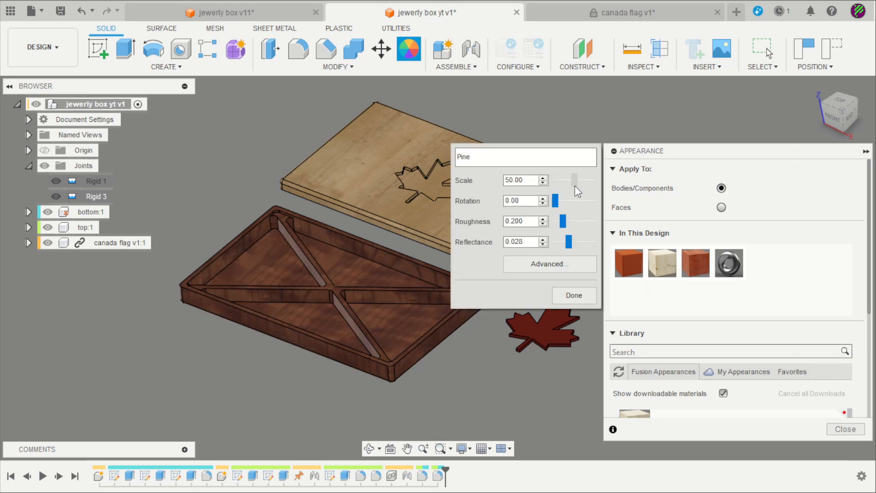
left_click_drag(574, 185, 573, 185)
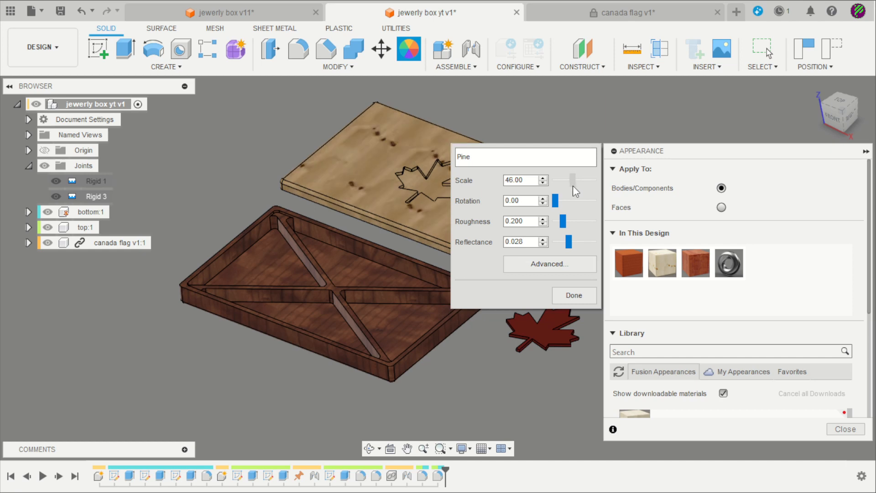
left_click(573, 295)
scroll(525, 274, "up", 2)
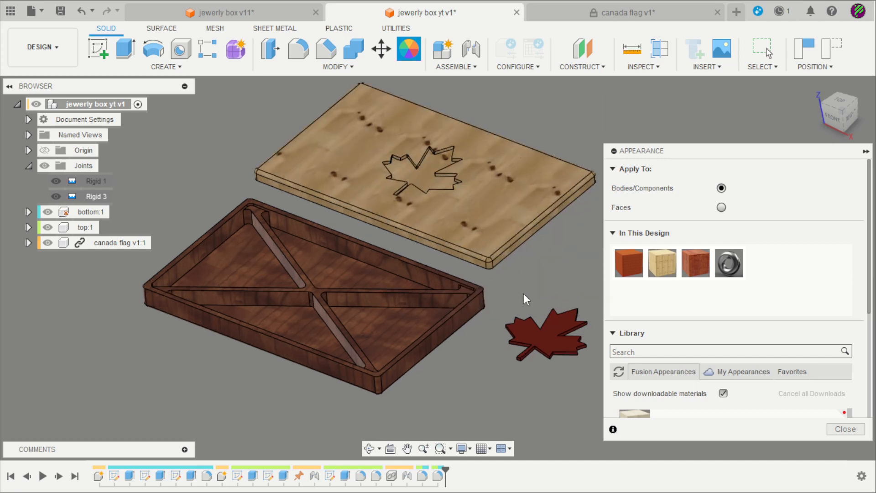
left_click(845, 429)
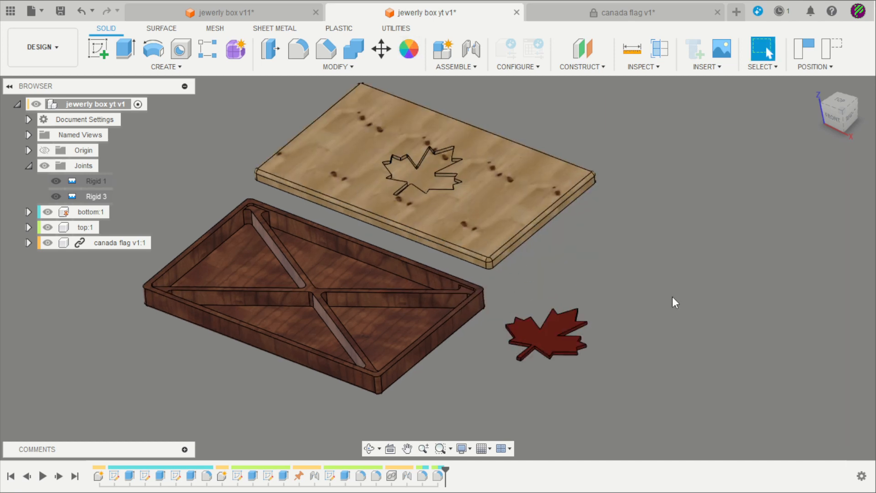
Unsuppress both rigid joints to reassemble the top and the maple leaf on the bottom tray.
right_click(96, 181)
left_click(131, 221)
right_click(97, 197)
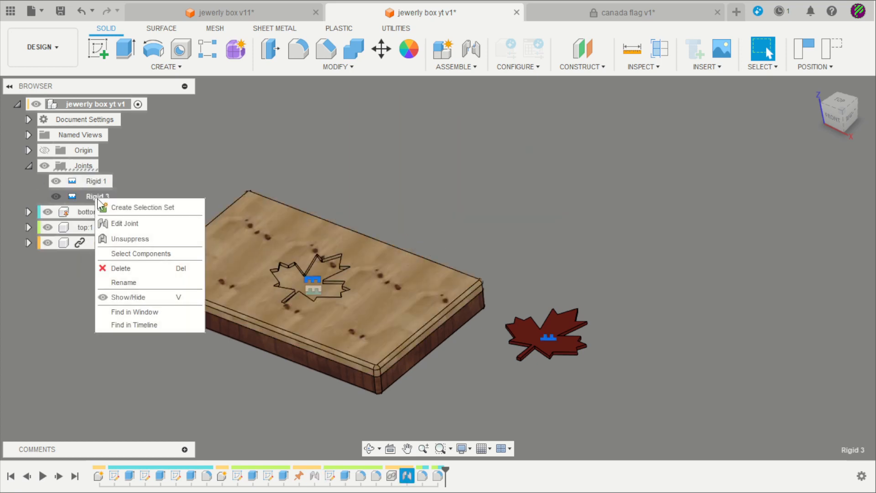
left_click(129, 239)
scroll(244, 258, "up", 3)
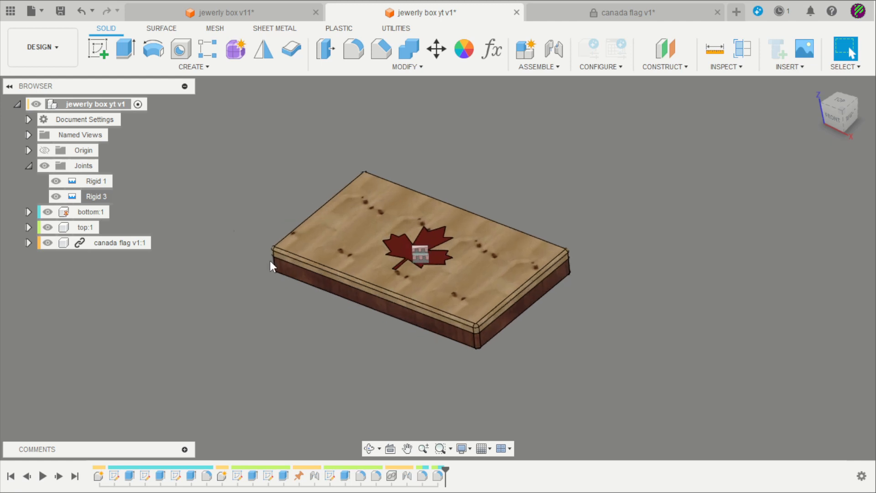
Hide the assembly's joint markers and view the finished closed box.
left_click(46, 168)
scroll(434, 241, "up", 2)
scroll(609, 349, "up", 2)
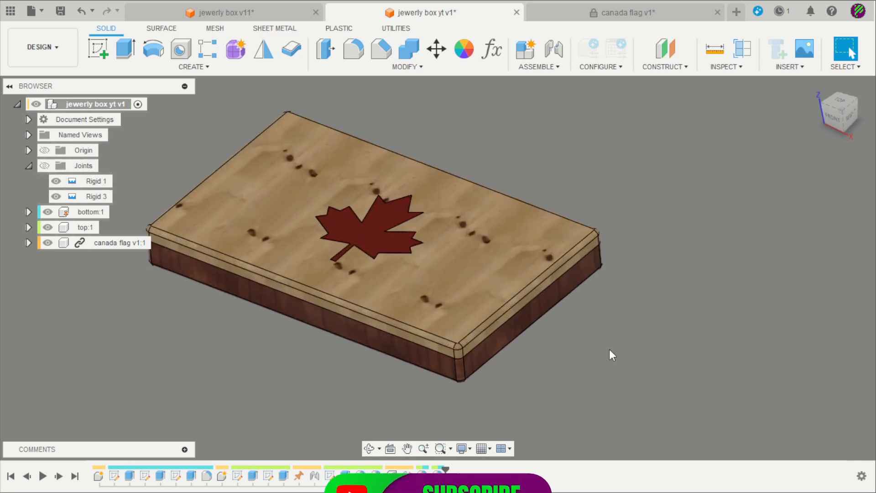
mouse_move(609, 351)
middle_mouse_down("shift")
mouse_move(622, 335)
mouse_move(611, 293)
mouse_move(617, 309)
mouse_move(606, 348)
mouse_move(518, 318)
mouse_move(543, 317)
mouse_move(605, 342)
mouse_move(647, 285)
mouse_move(706, 248)
mouse_move(588, 344)
mouse_move(622, 337)
mouse_move(626, 274)
mouse_move(605, 351)
middle_mouse_up("shift")
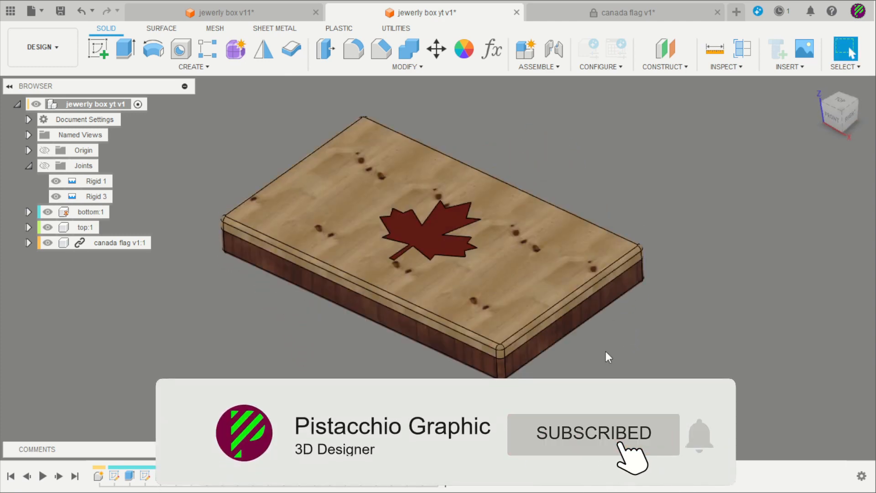